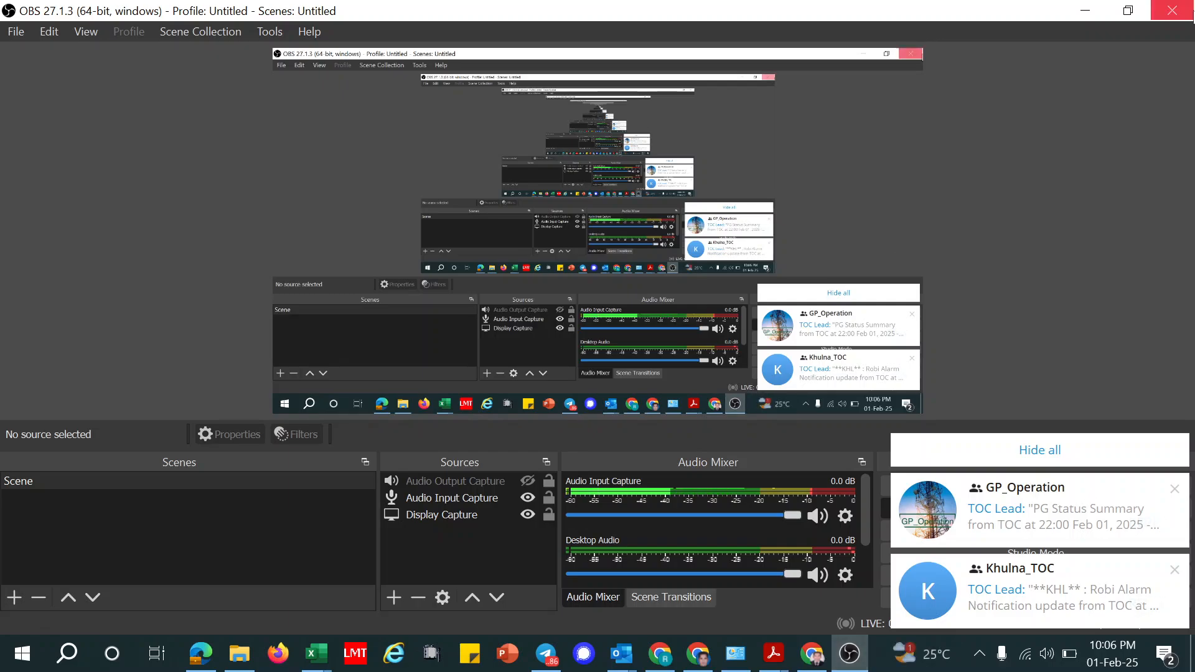
Step: Minimise the recording window and dismiss all chat notifications covering the desktop
left_click(1082, 8)
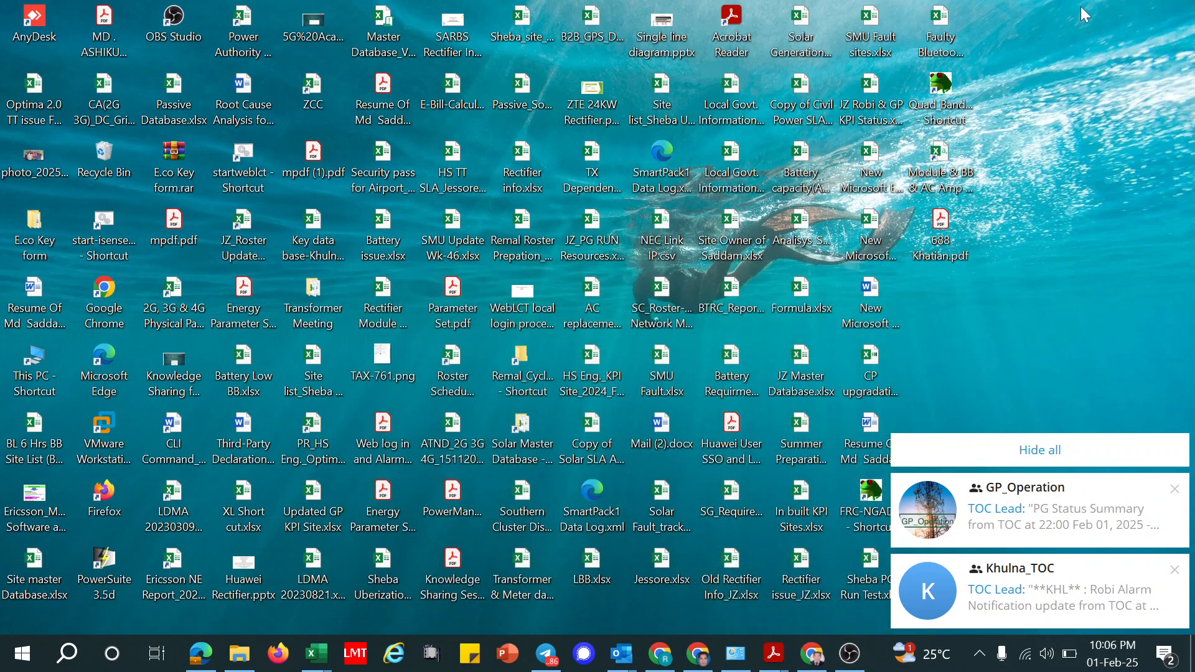
left_click(1058, 454)
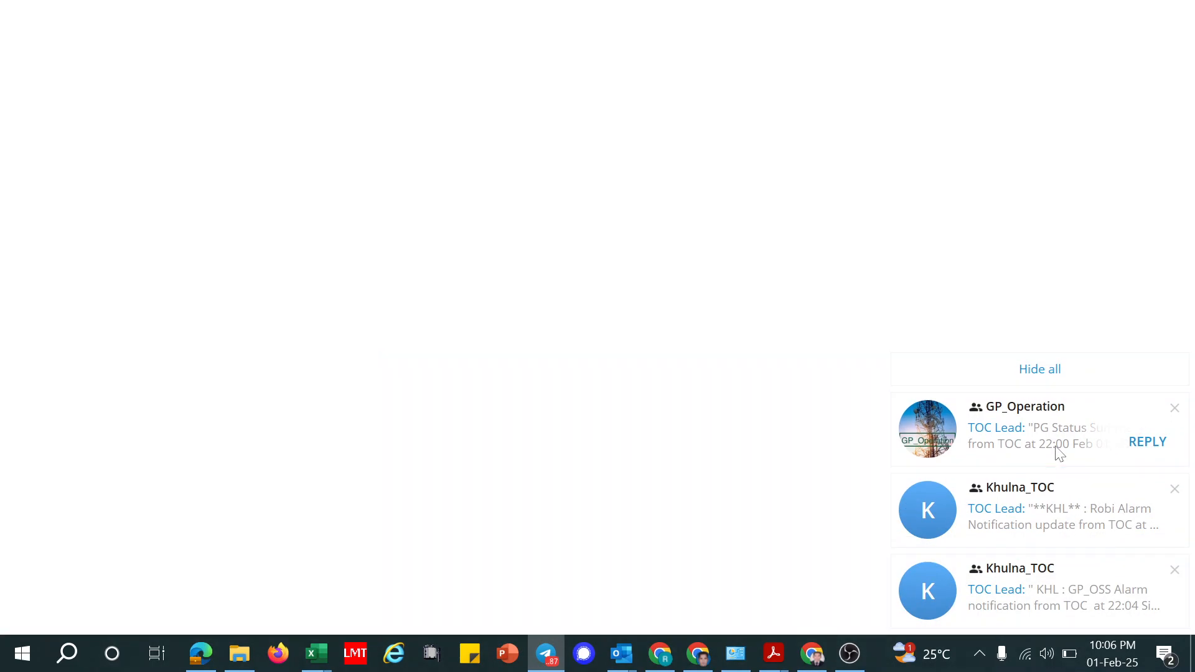
left_click(1099, 6)
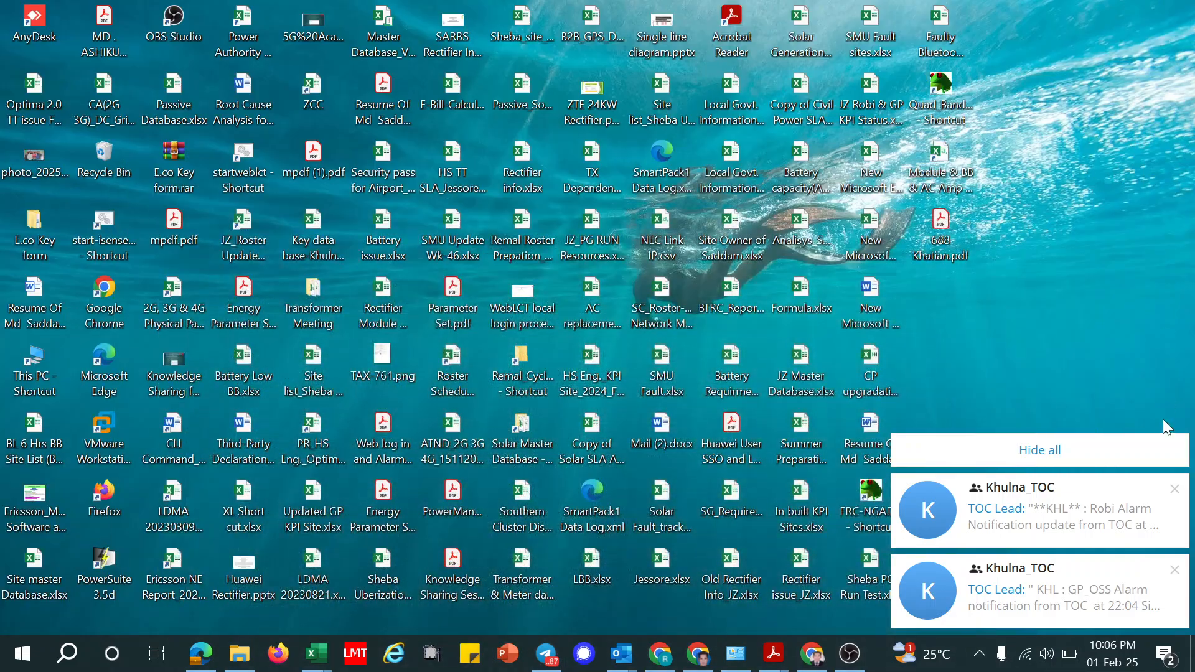
left_click(1048, 451)
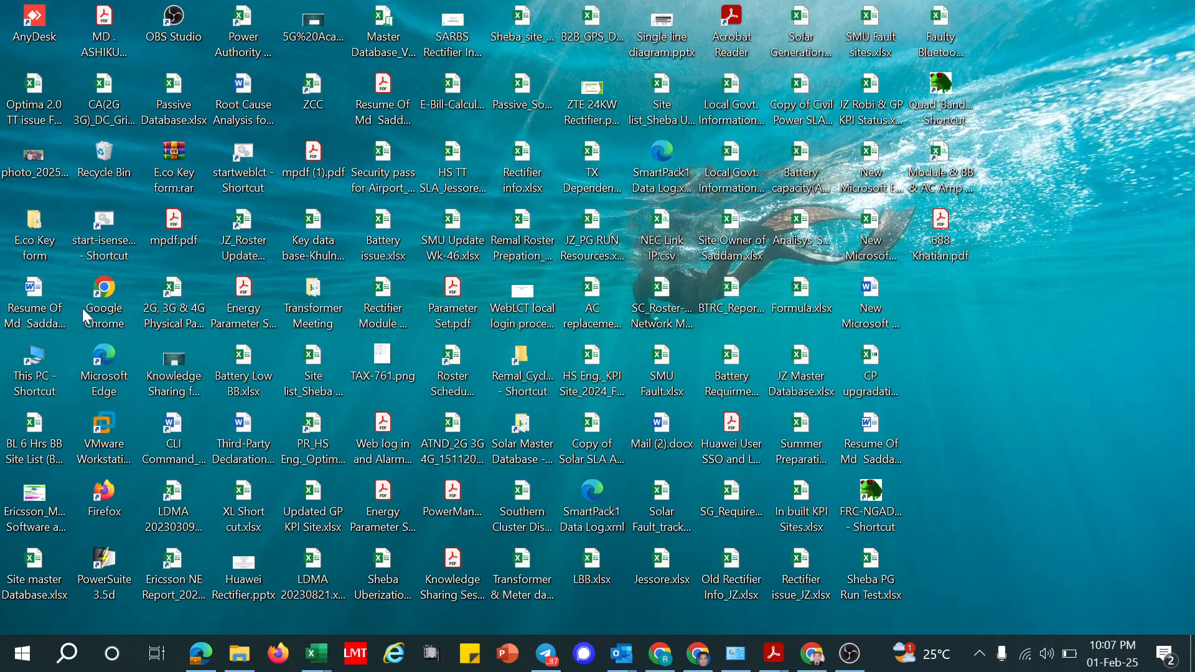
left_click(241, 663)
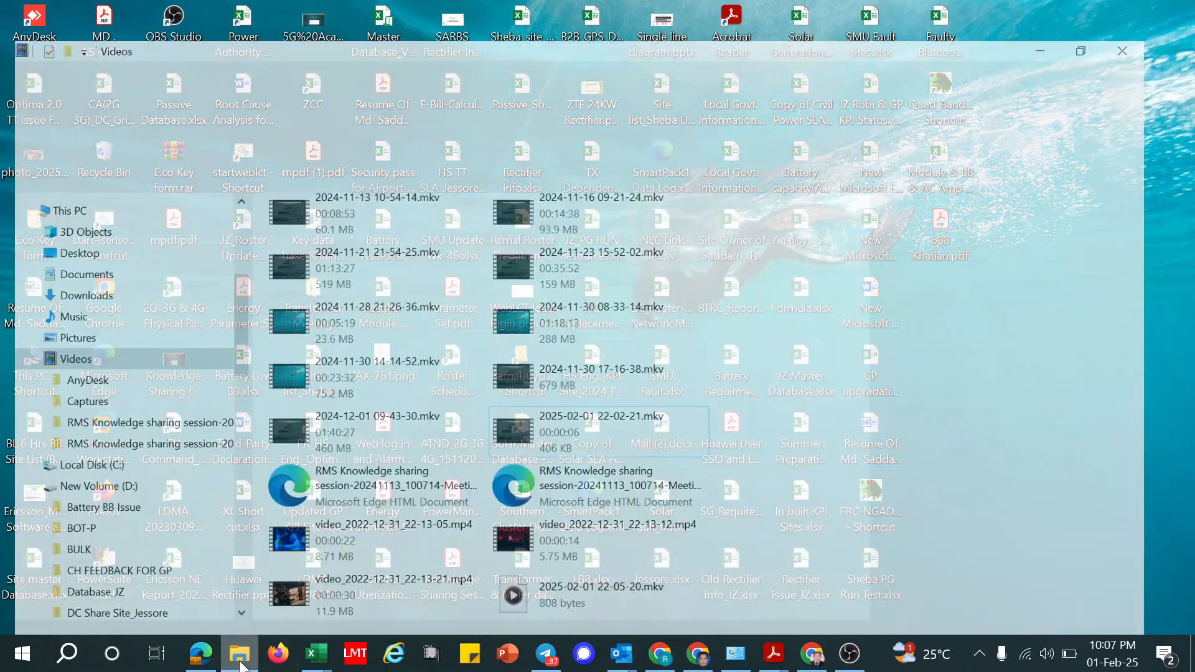
left_click(241, 655)
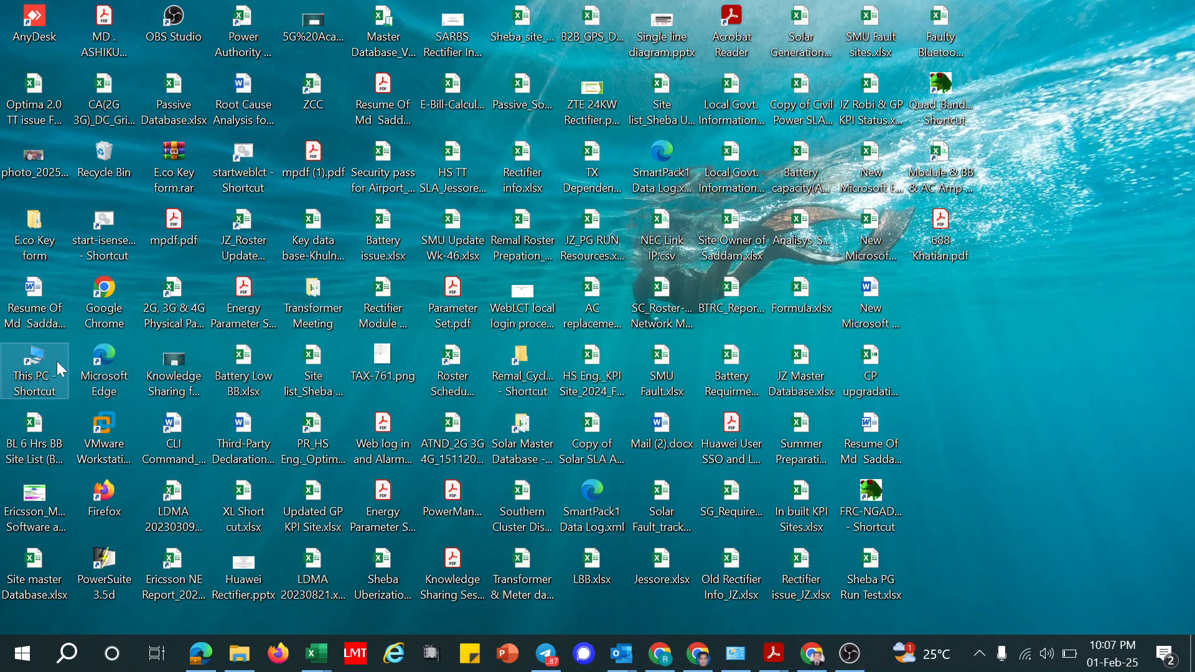
double_click(38, 361)
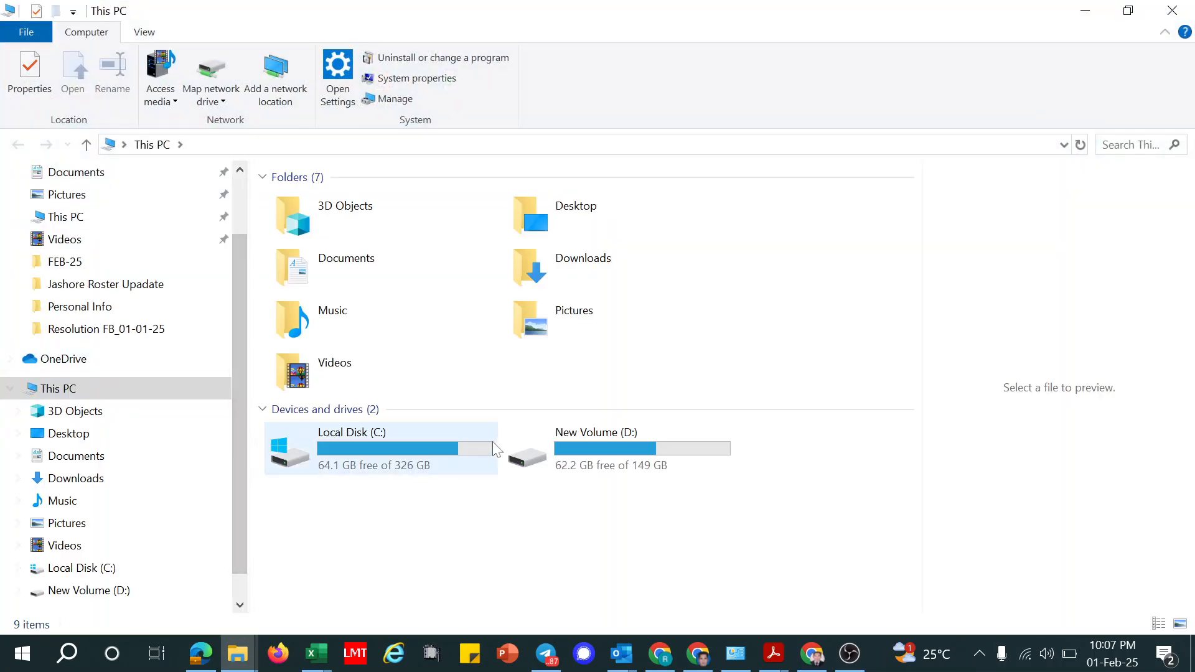
double_click(612, 443)
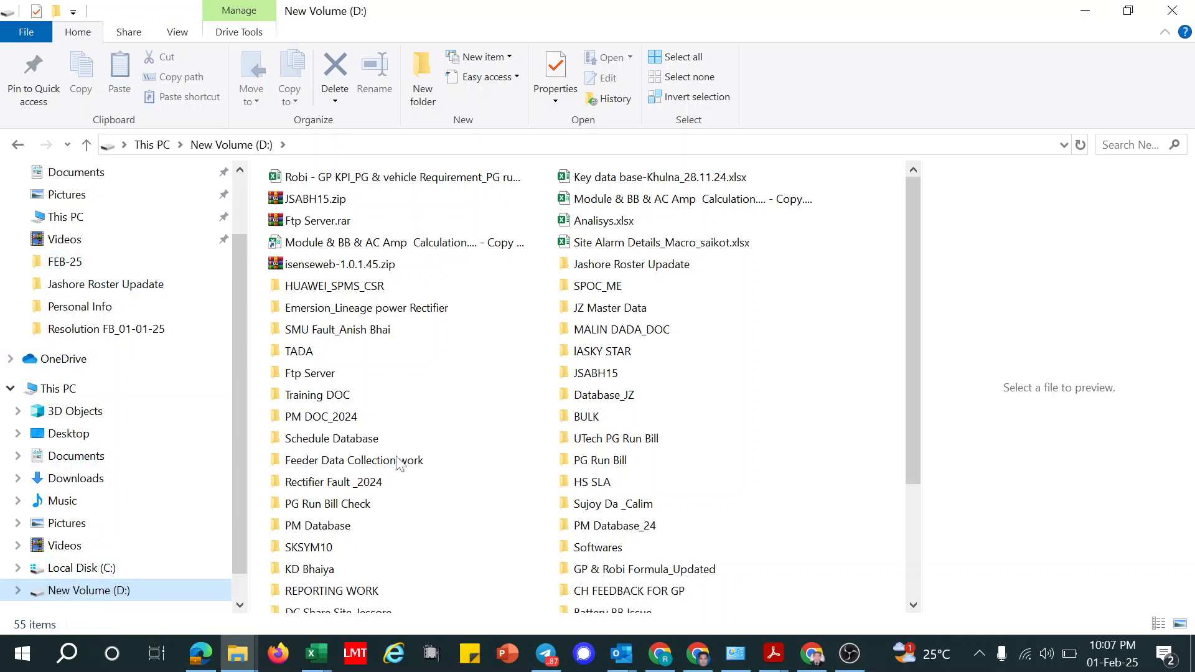
right_click(795, 342)
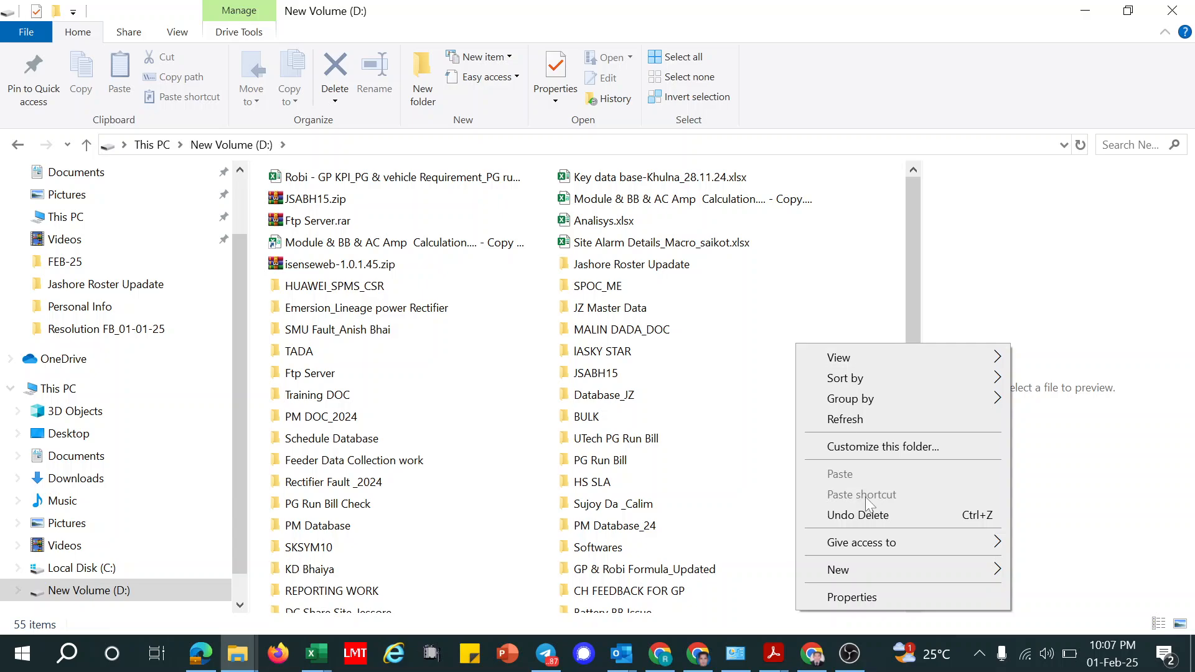
mouse_move(847, 575)
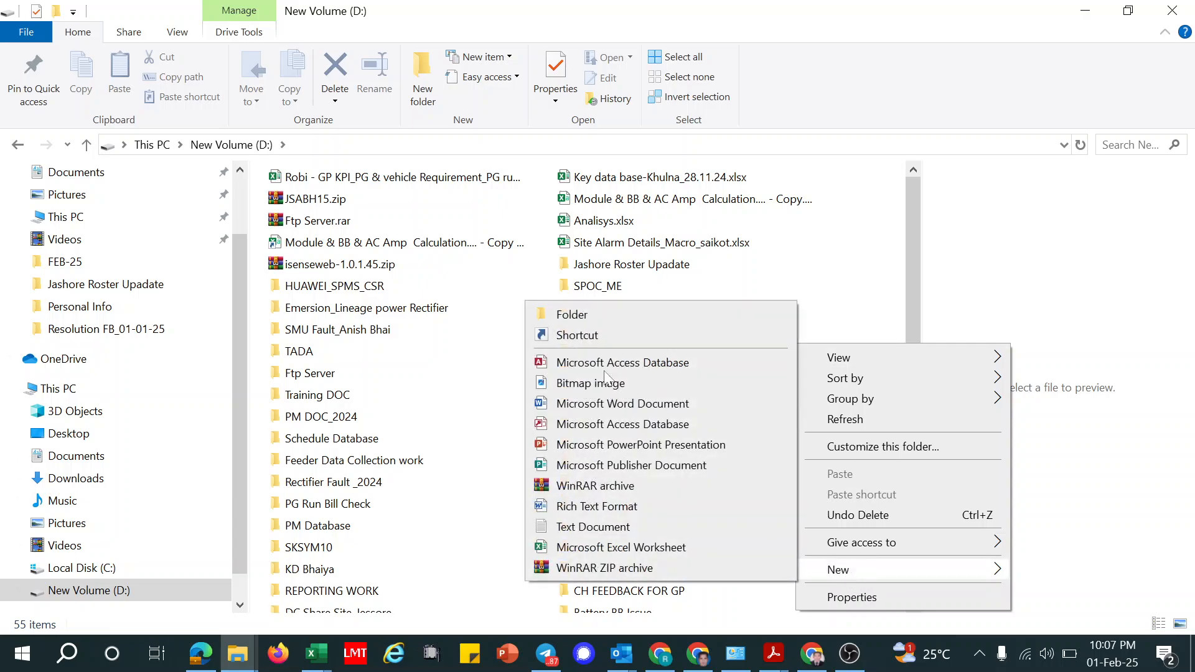
left_click(438, 341)
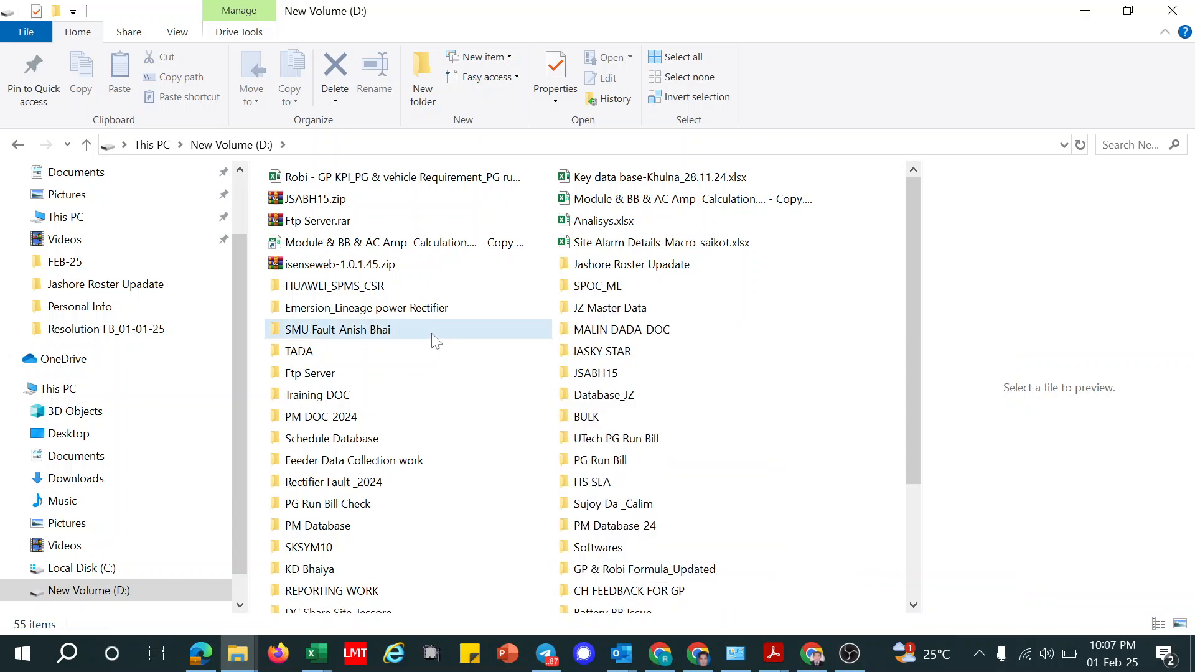
double_click(598, 286)
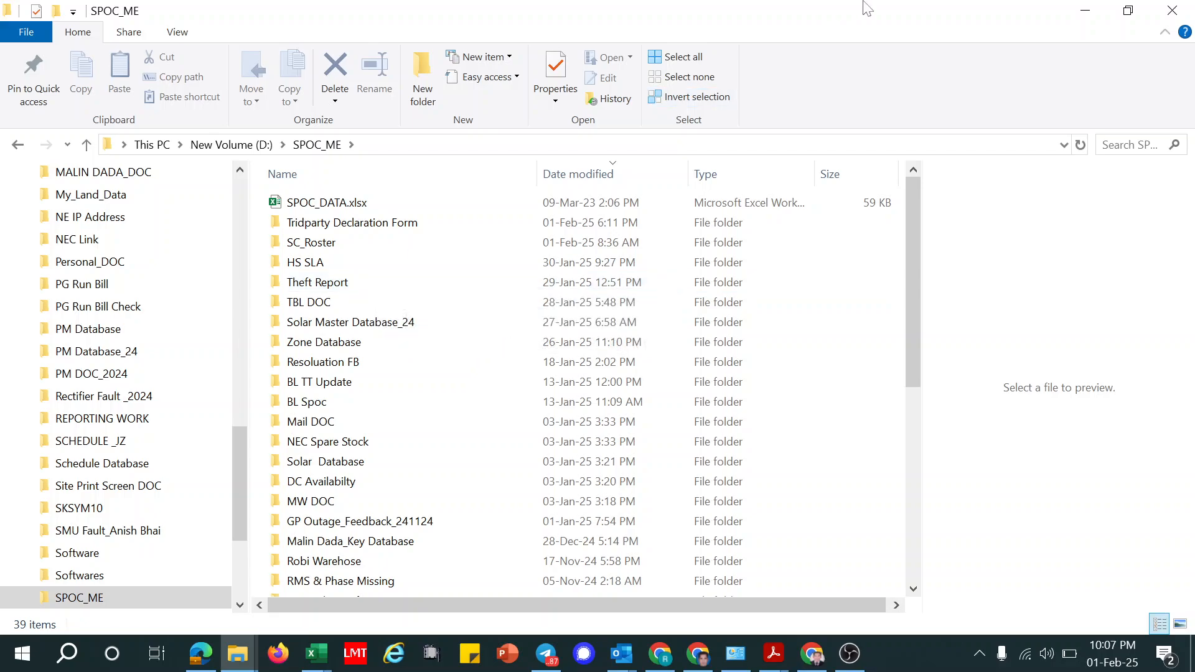
left_click(1089, 12)
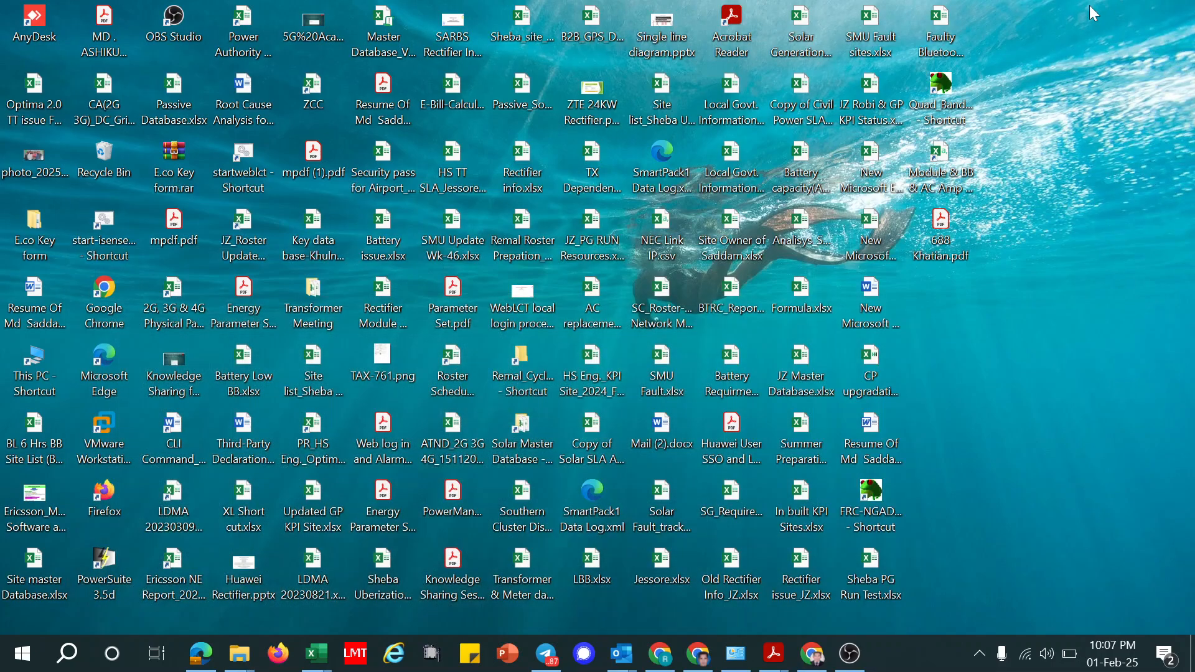
Step: Create a new folder on the desktop named "MS Office Learing"
right_click(1003, 305)
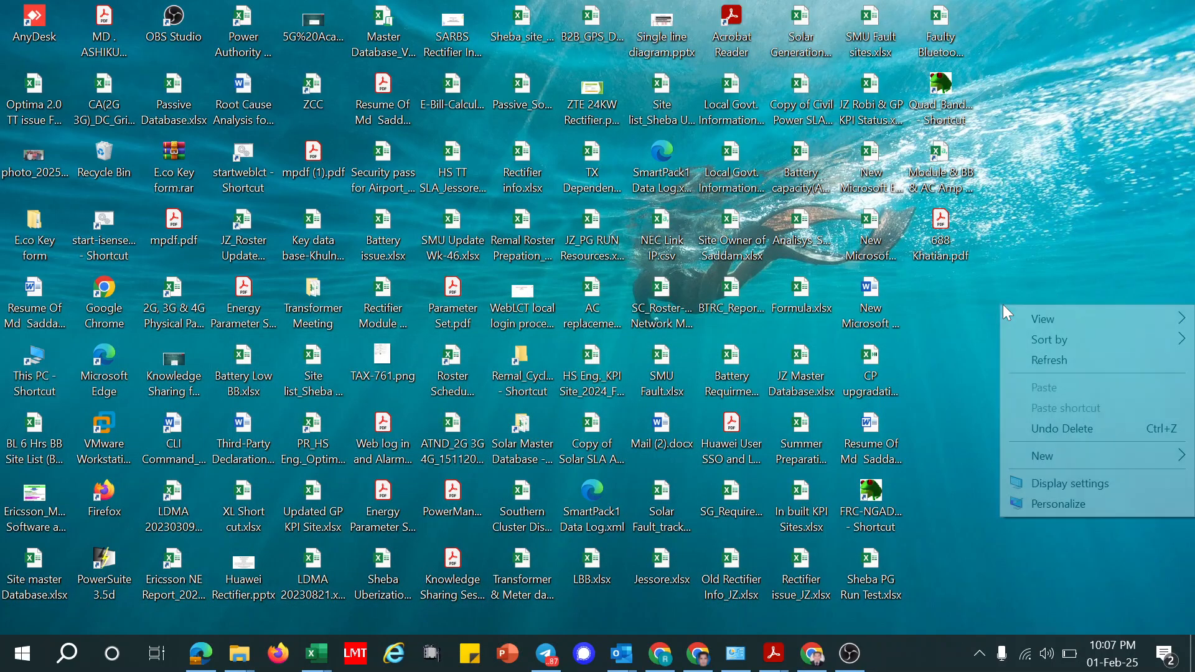
mouse_move(1046, 464)
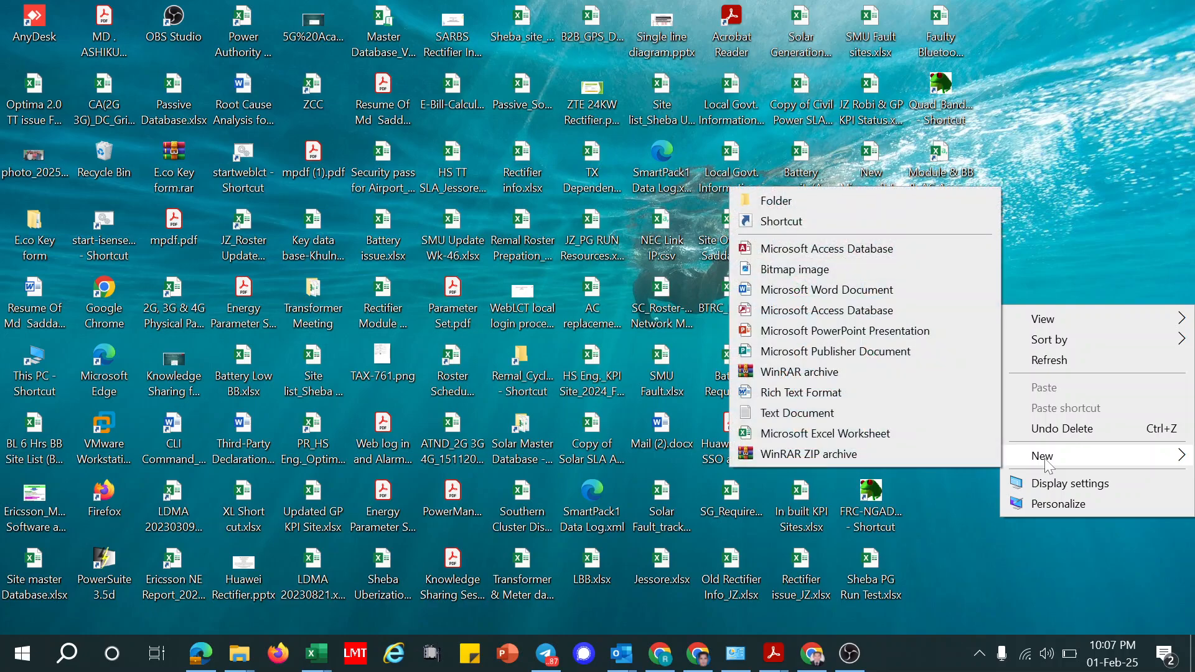
left_click(780, 201)
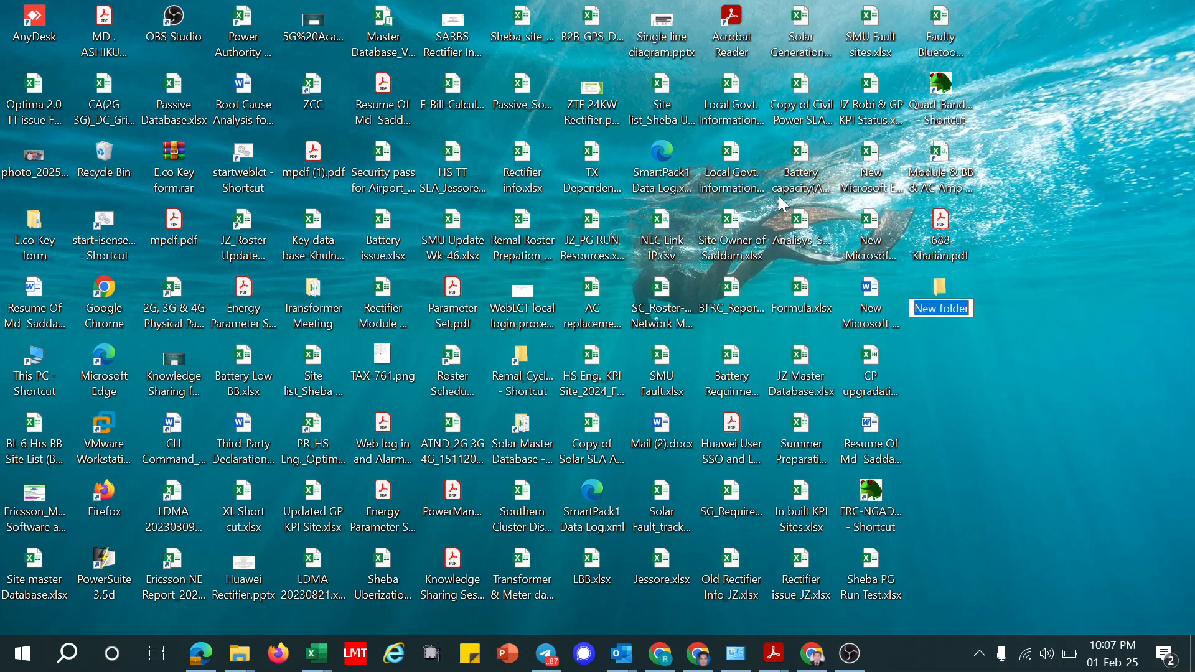
key("BackSpace")
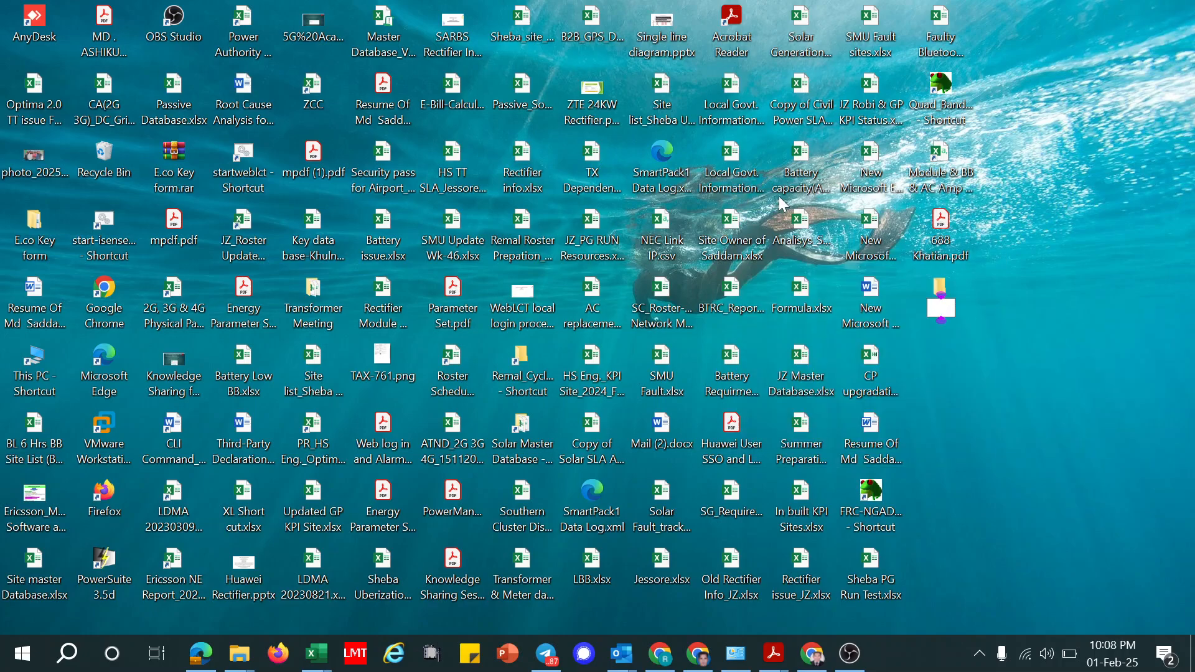
type("MS Off")
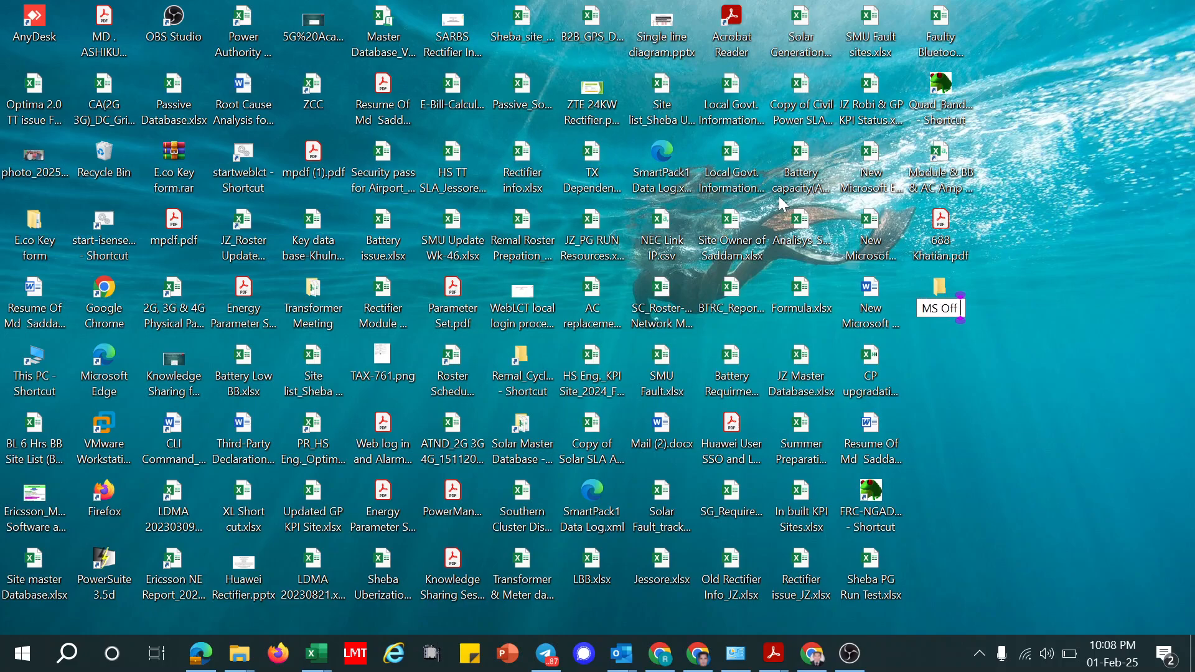
type("ice")
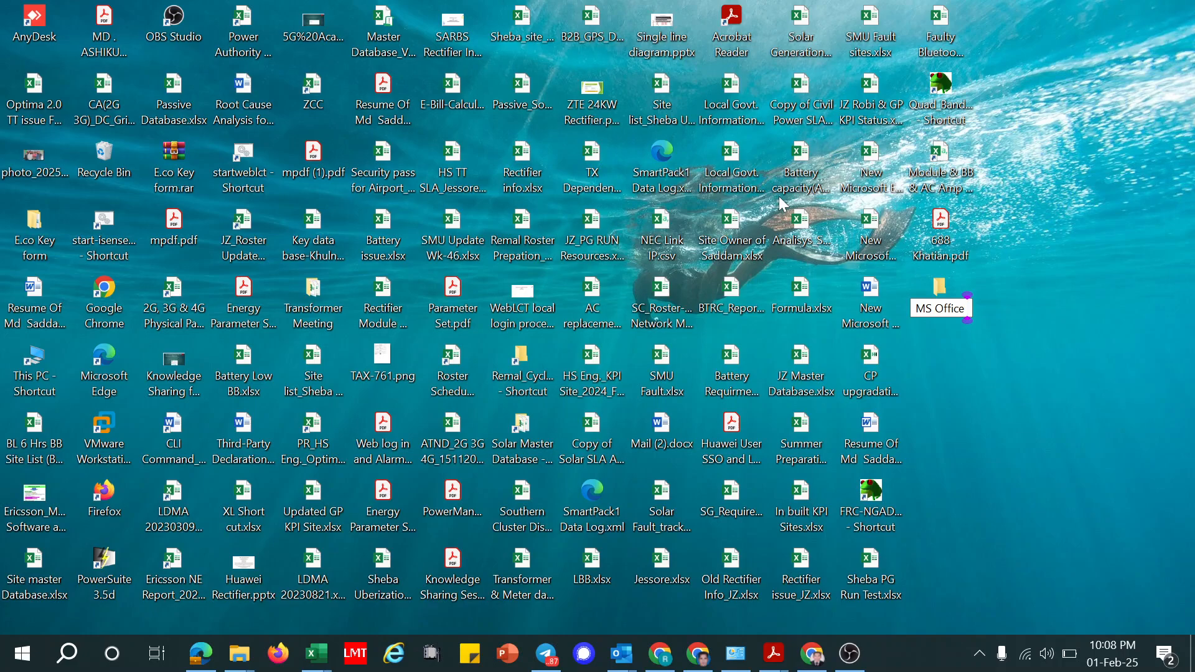
type(" Learing")
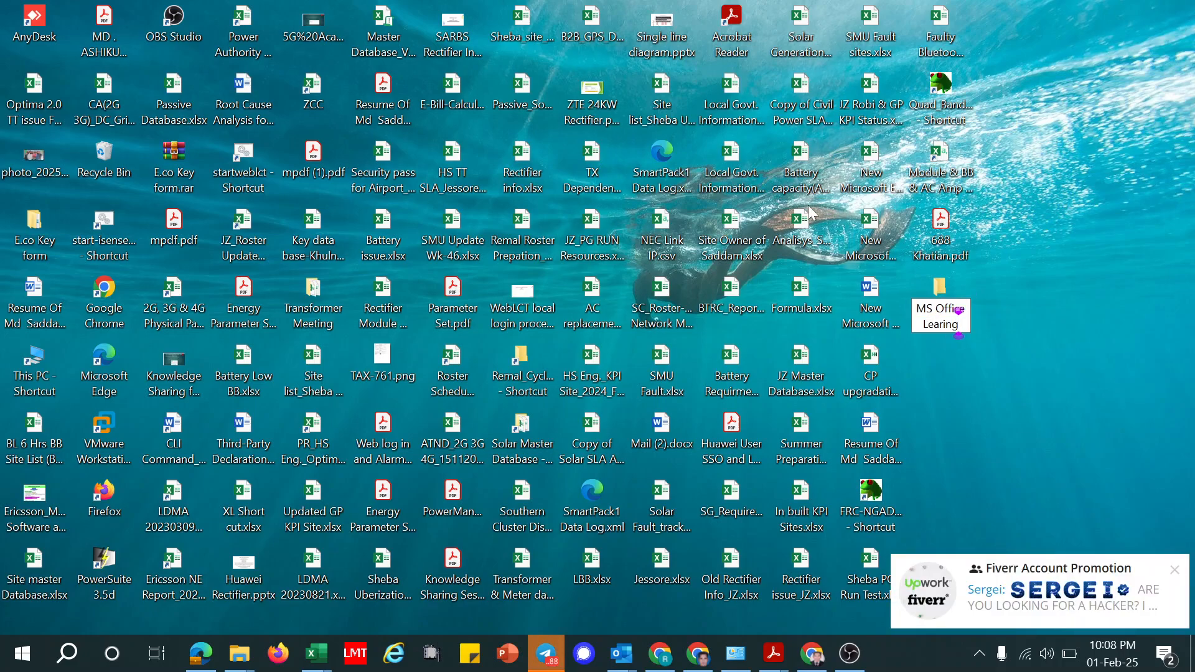
key("Return")
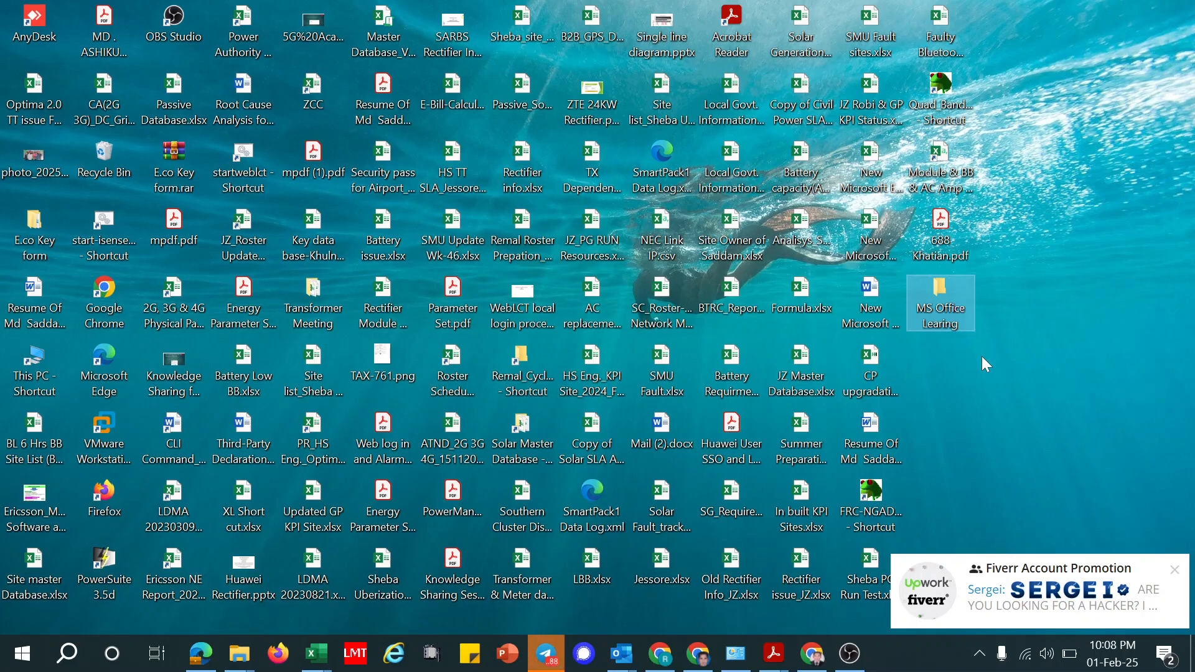
Step: Create a new Microsoft Excel worksheet inside the MS Office Learing folder
double_click(943, 295)
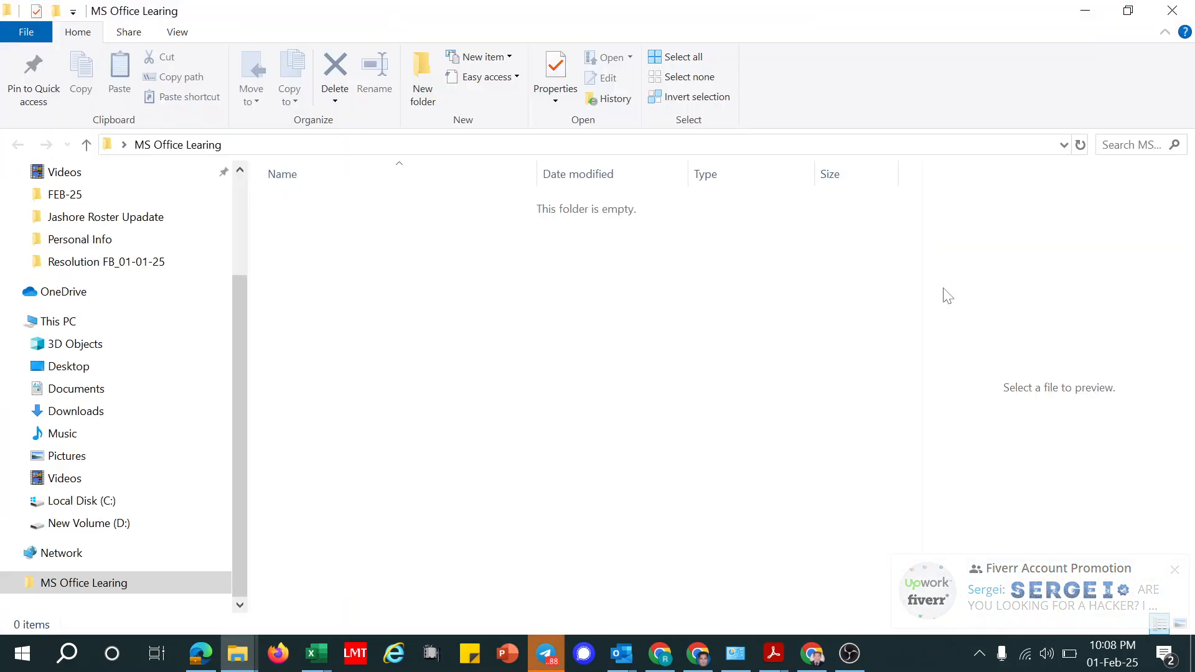
right_click(357, 272)
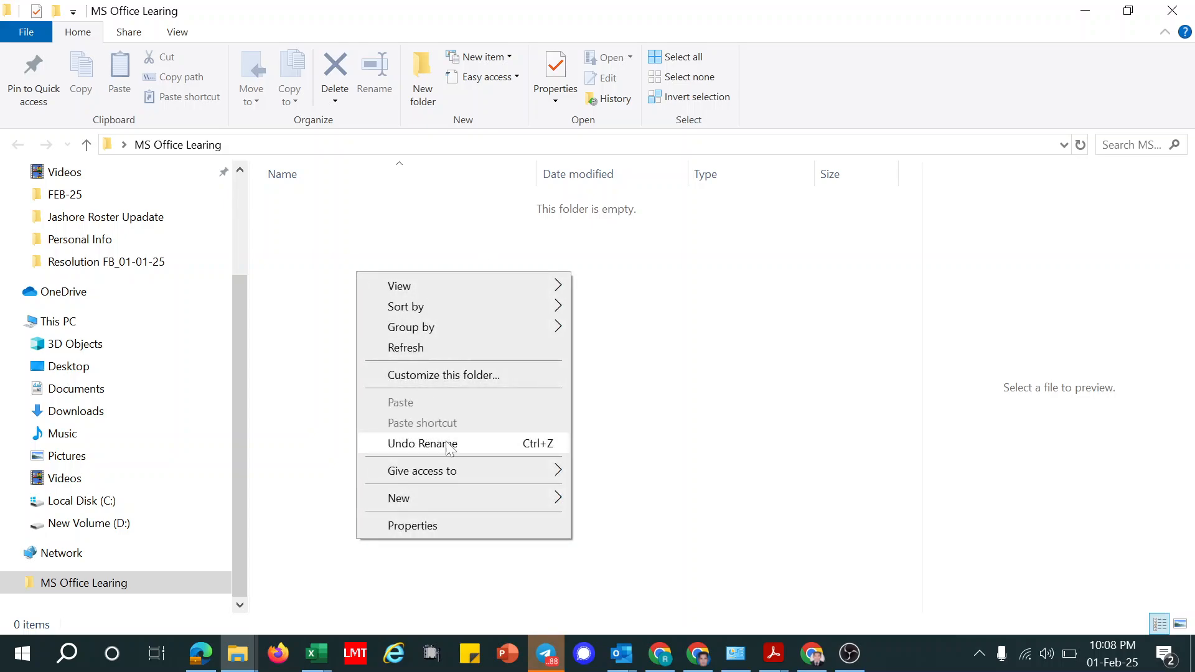
mouse_move(429, 499)
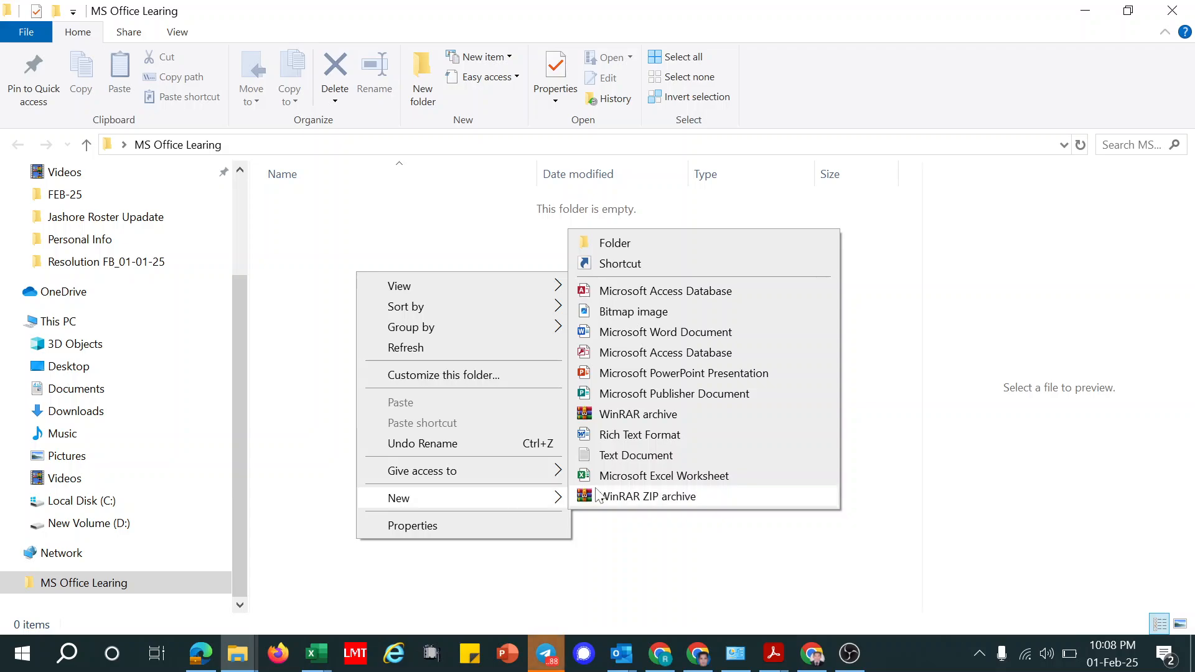
left_click(618, 480)
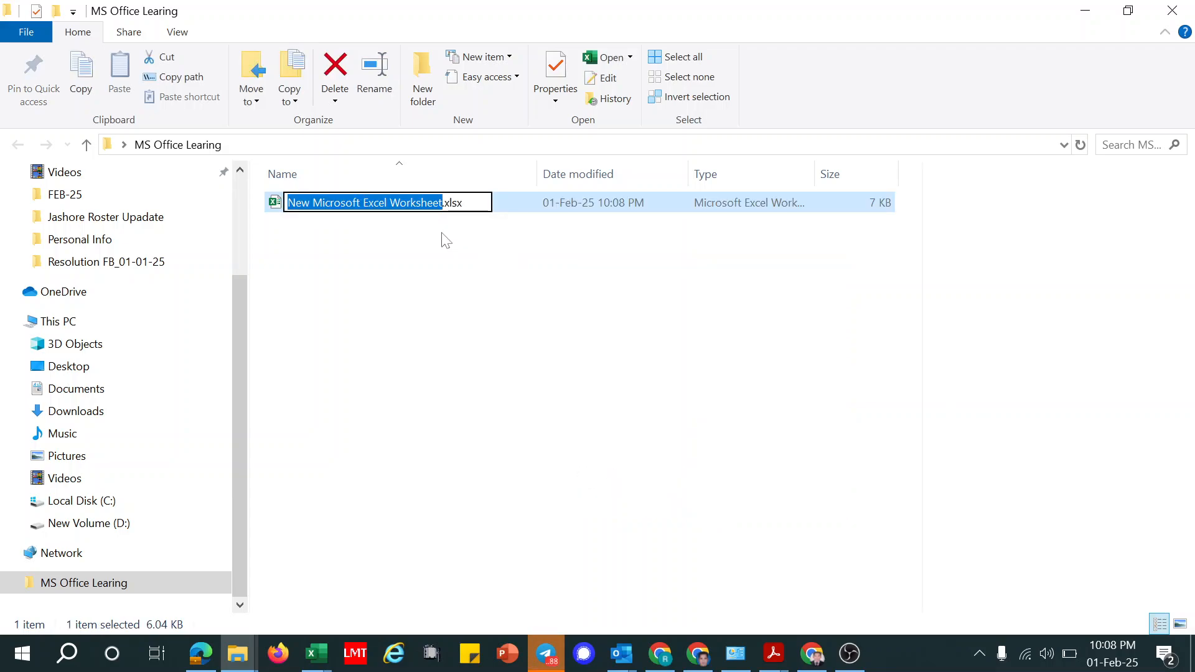
Step: Name the new worksheet file "MS XL Learing Class-01", keeping the .xlsx extension
key("BackSpace")
type("M")
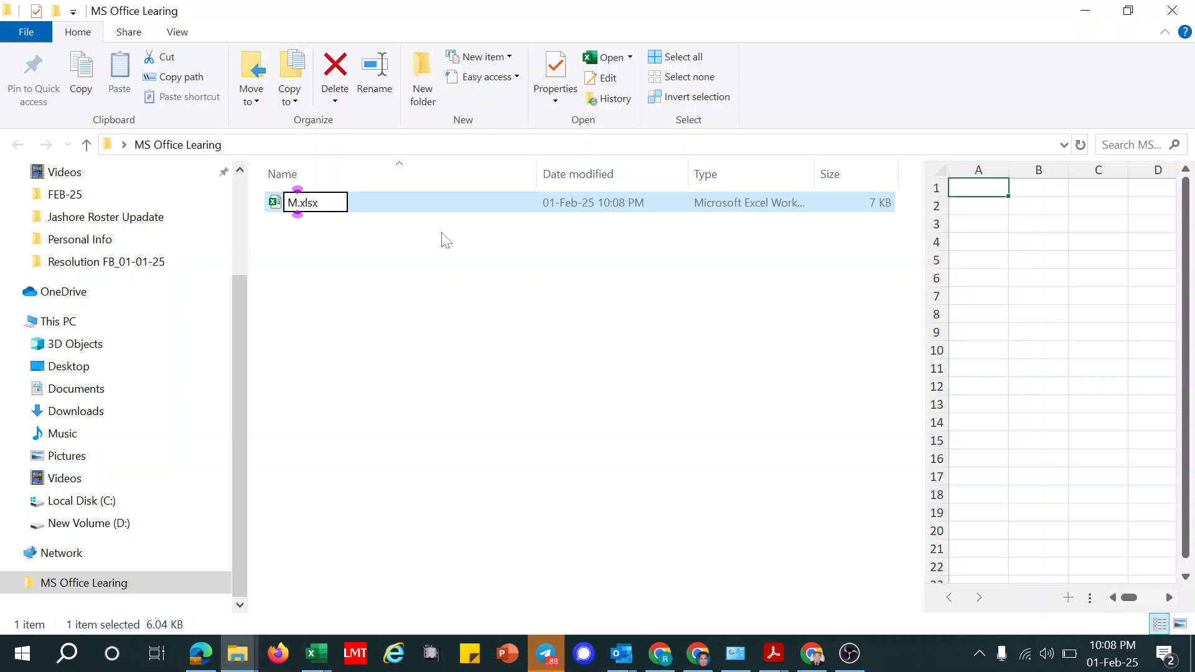
type("S XL ")
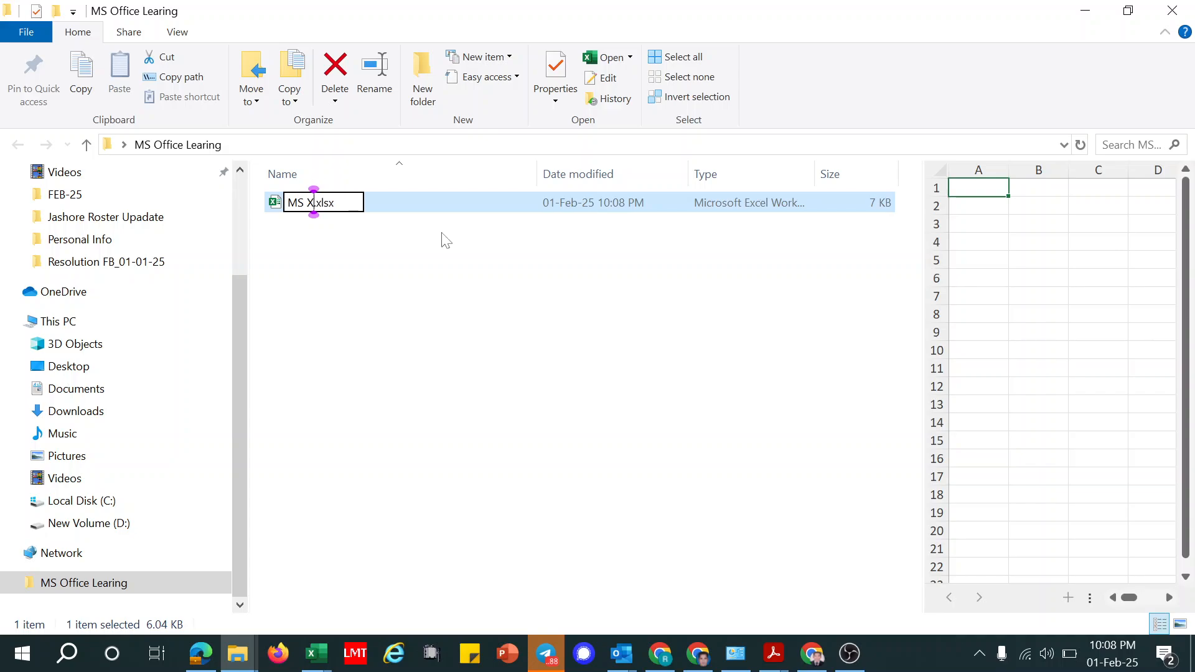
type("Learin")
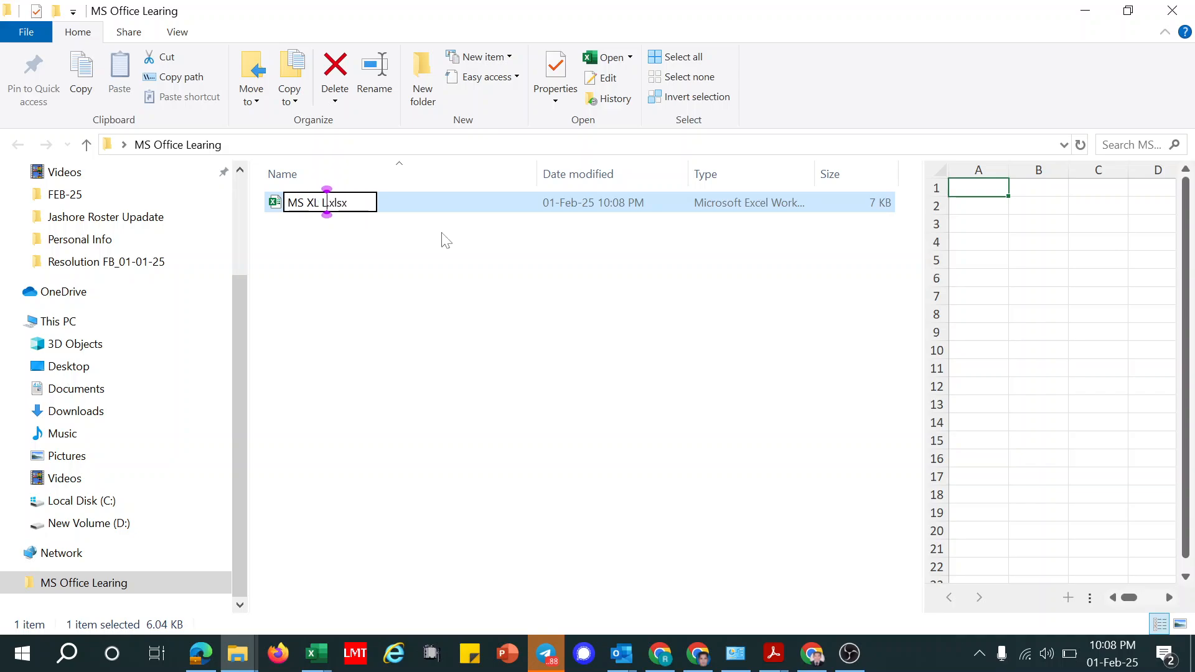
type("g C")
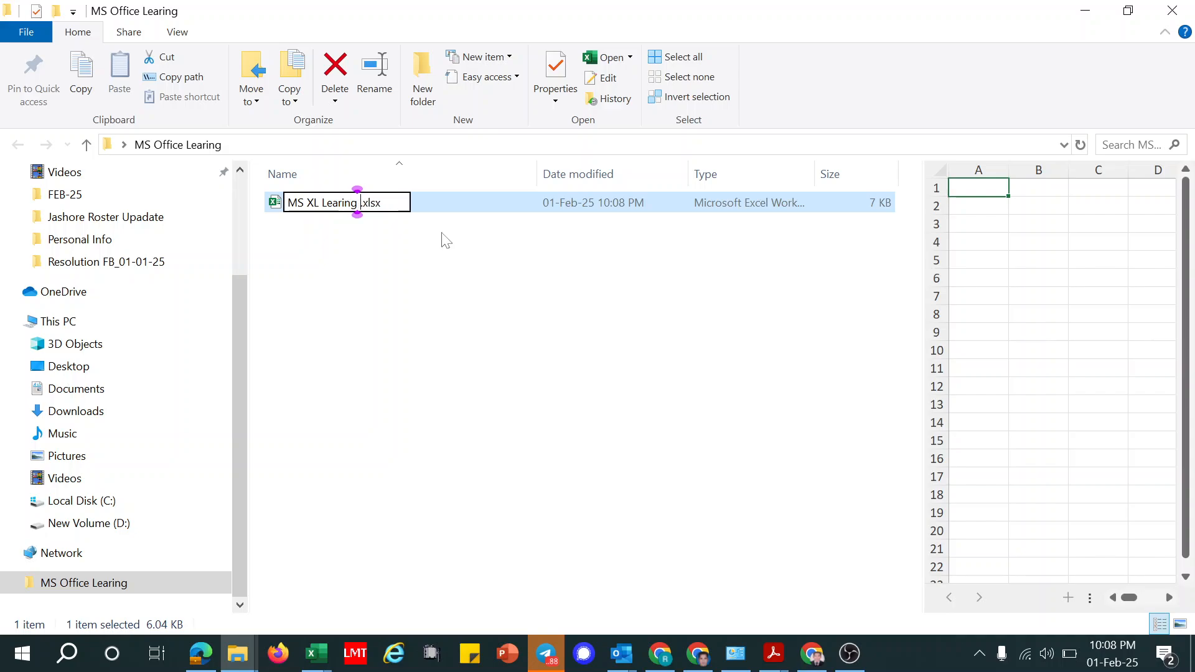
type("lass")
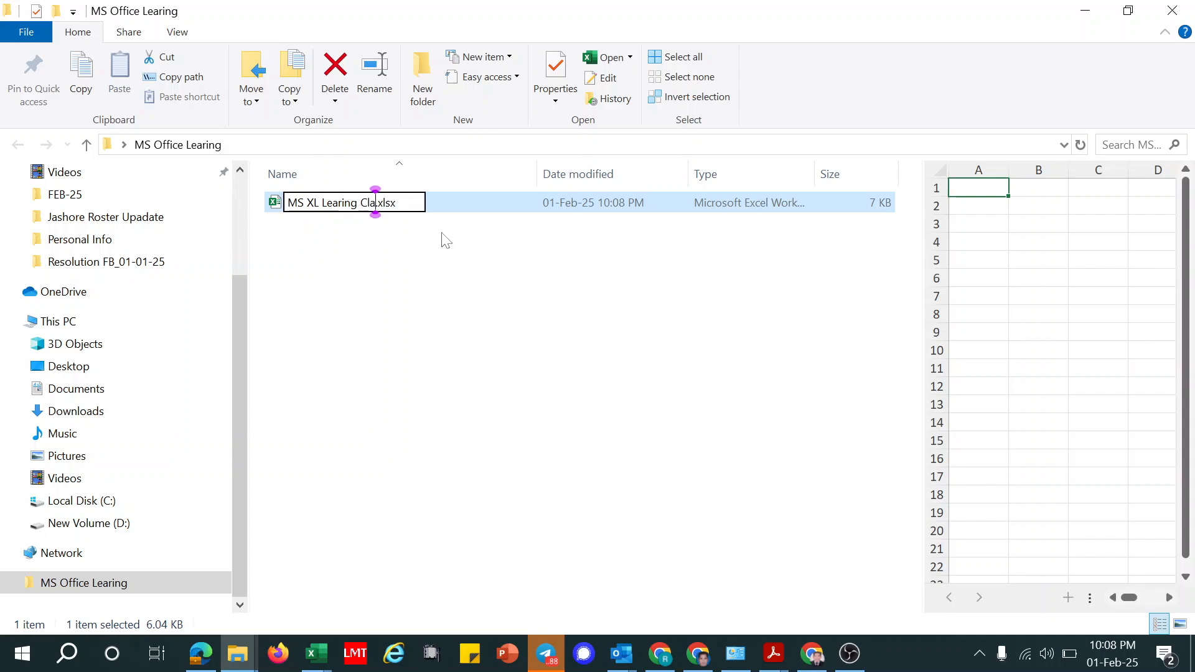
type("-1")
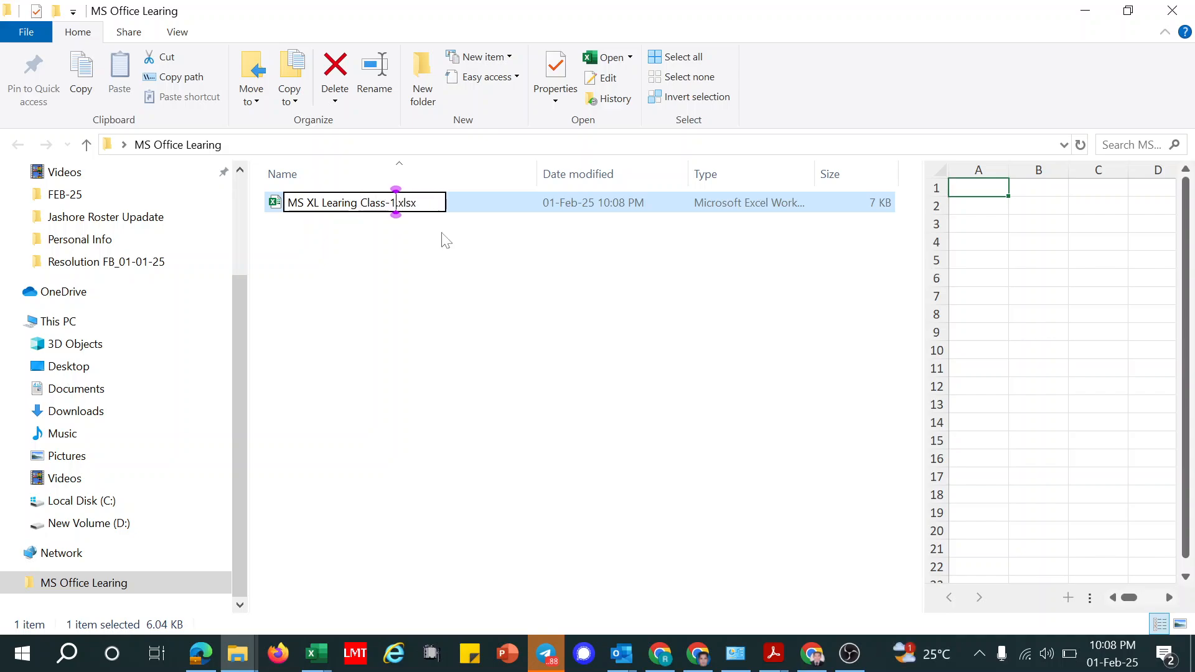
key("BackSpace")
type("01")
key("Return")
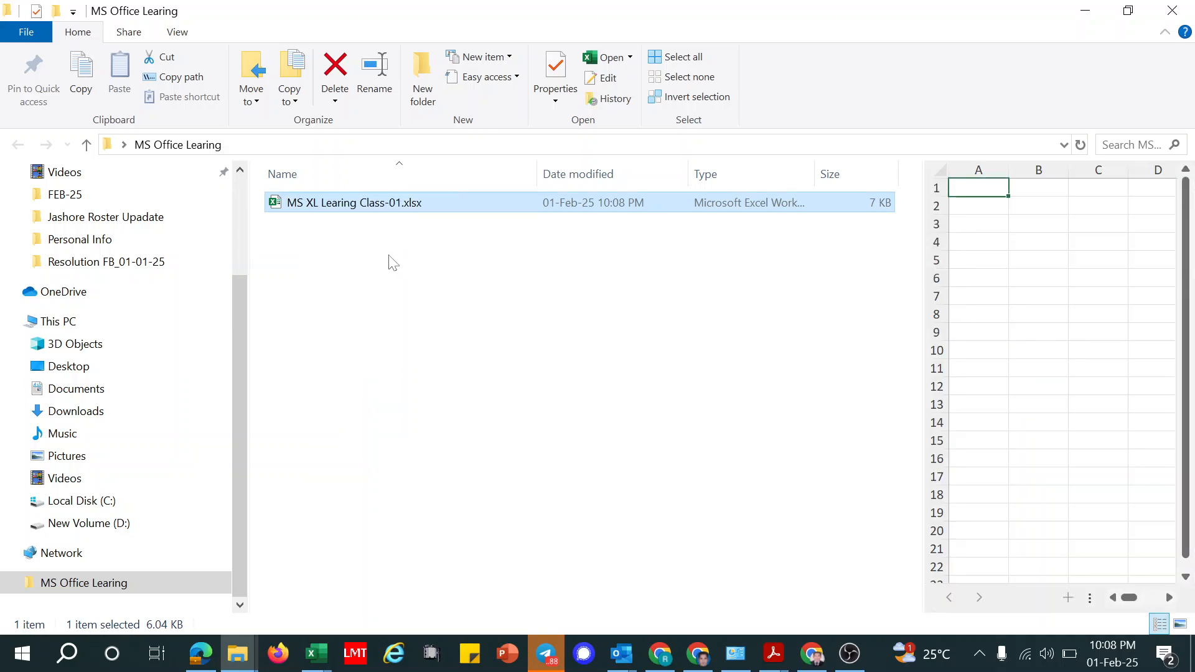
Step: Open the MS XL Learing Class-01.xlsx workbook in Excel and show its file information page
left_click_drag(389, 259, 336, 221)
double_click(311, 203)
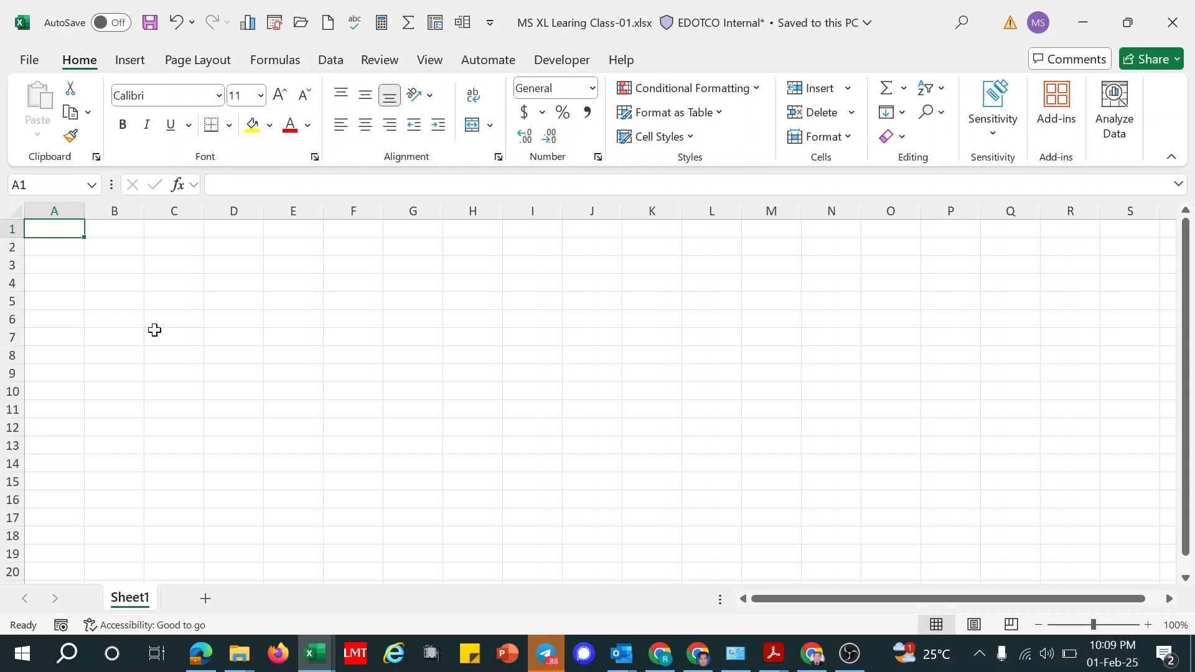
left_click(30, 61)
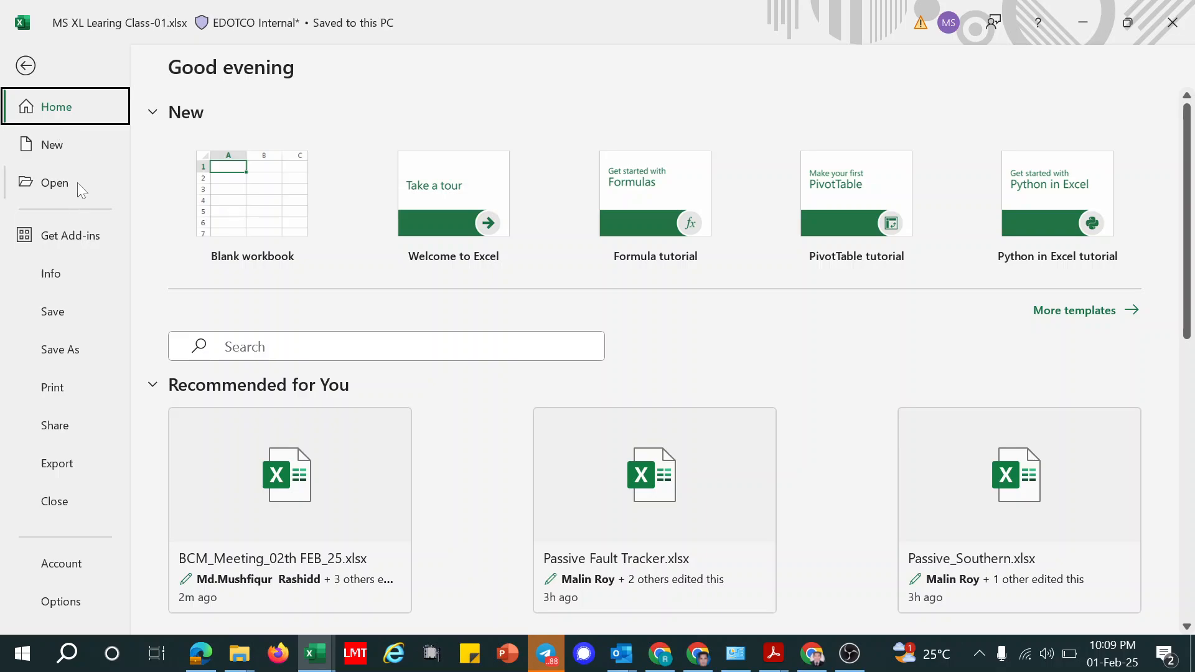
left_click(76, 278)
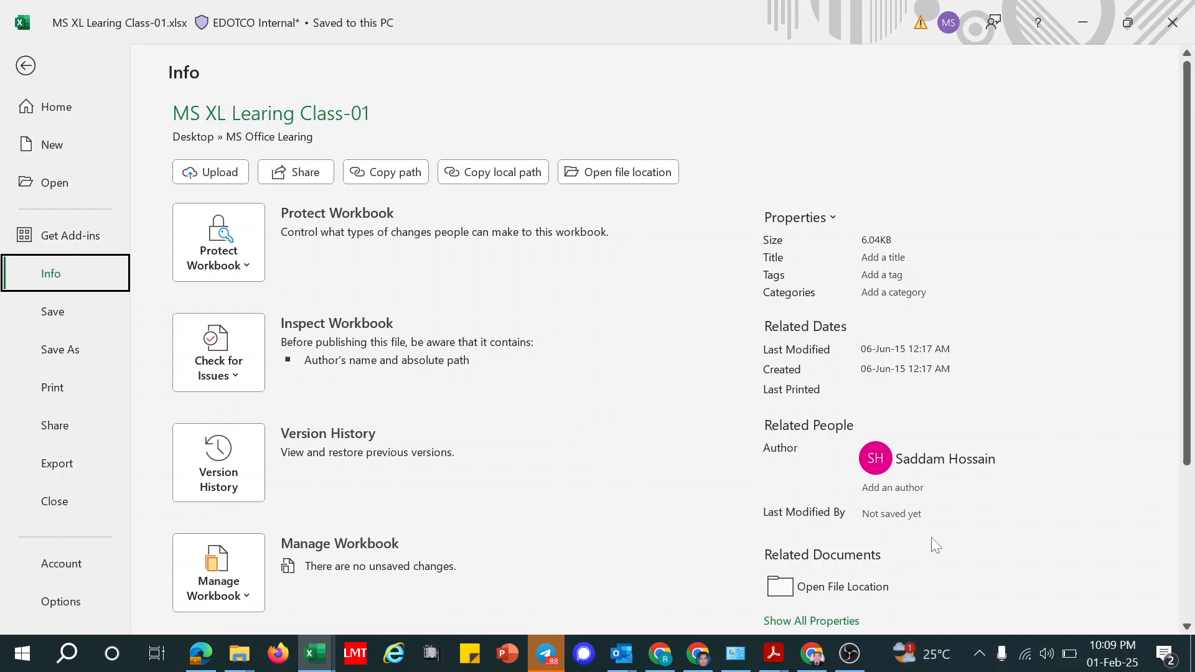
Step: Save the workbook and select cell C5 on Sheet1
left_click(73, 311)
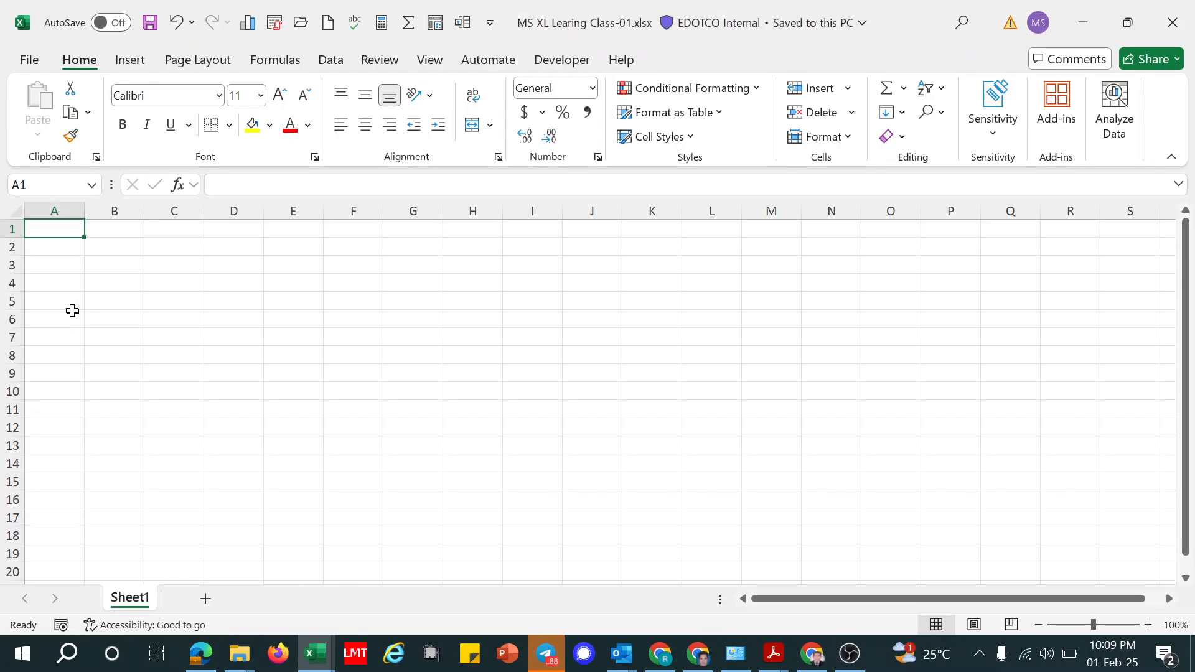
left_click(147, 299)
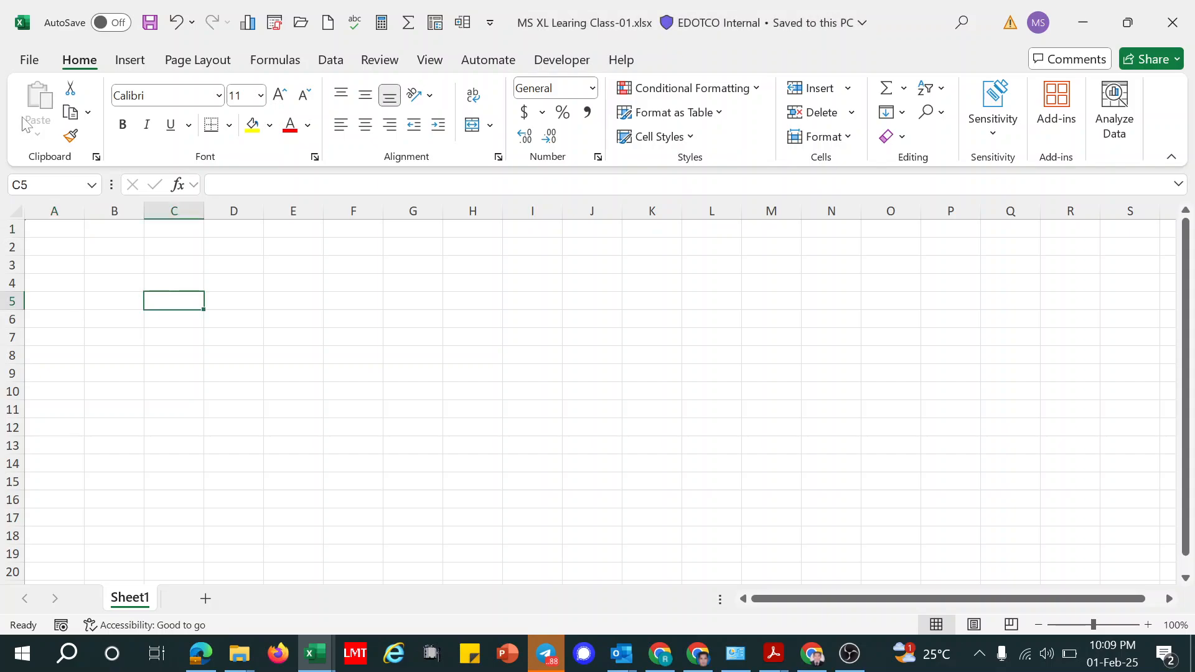
Step: Look through the workbook's Save As, Print, Share and Export options without applying any of them
left_click(31, 62)
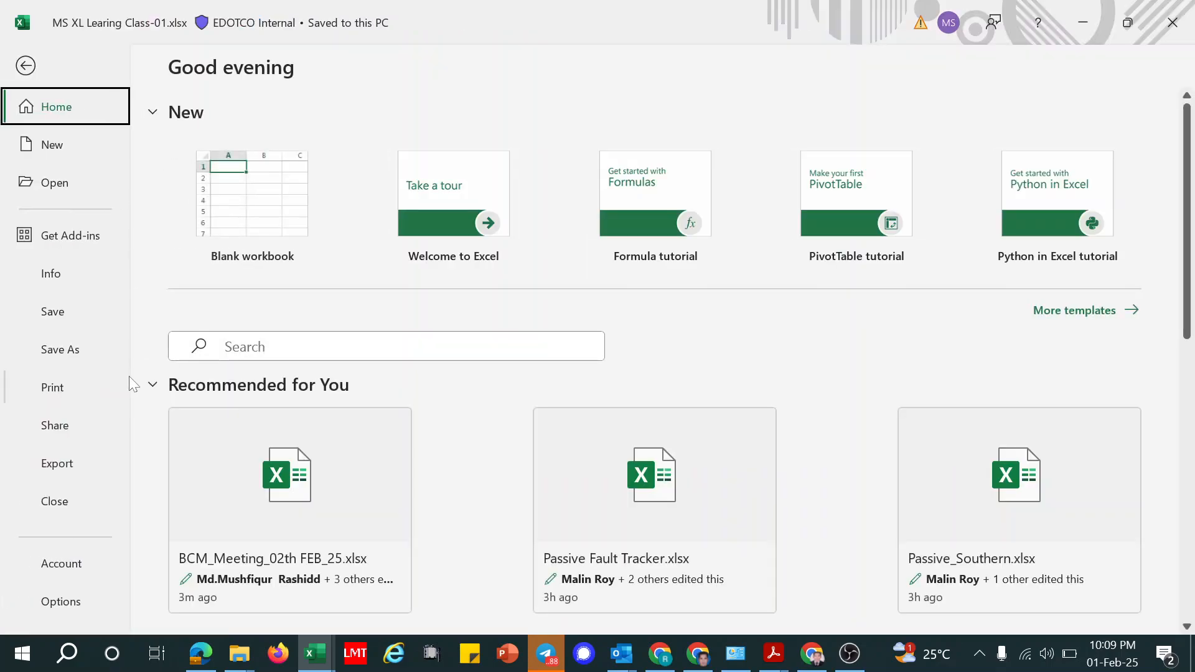
left_click(94, 360)
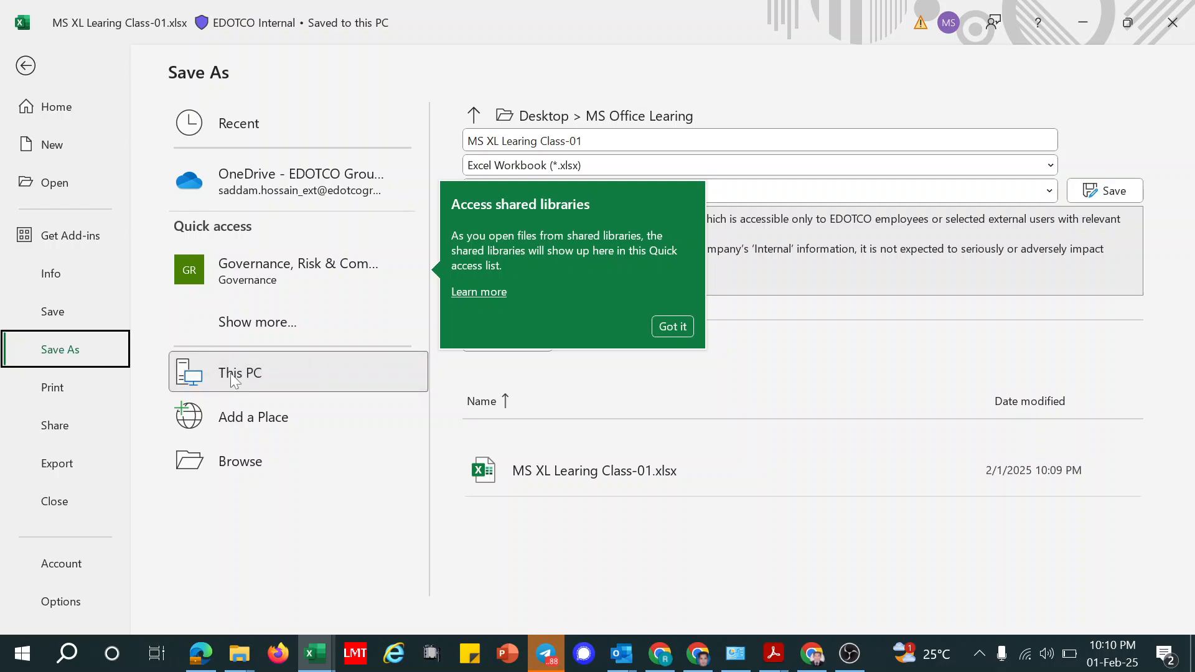
left_click(75, 384)
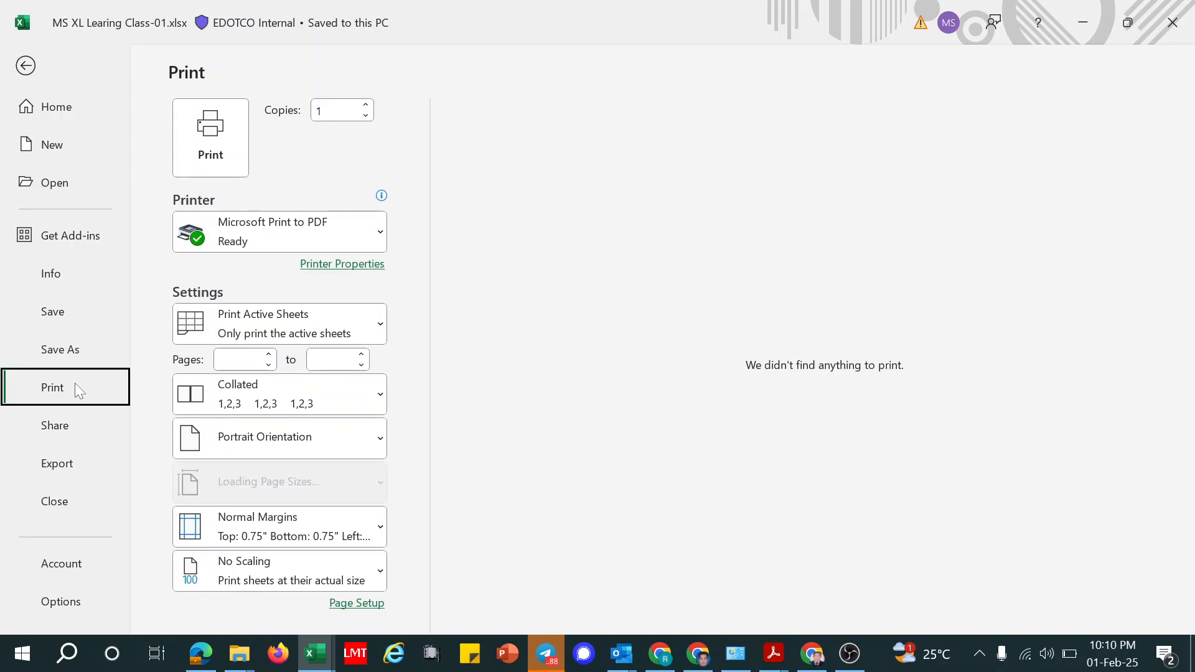
key("Escape")
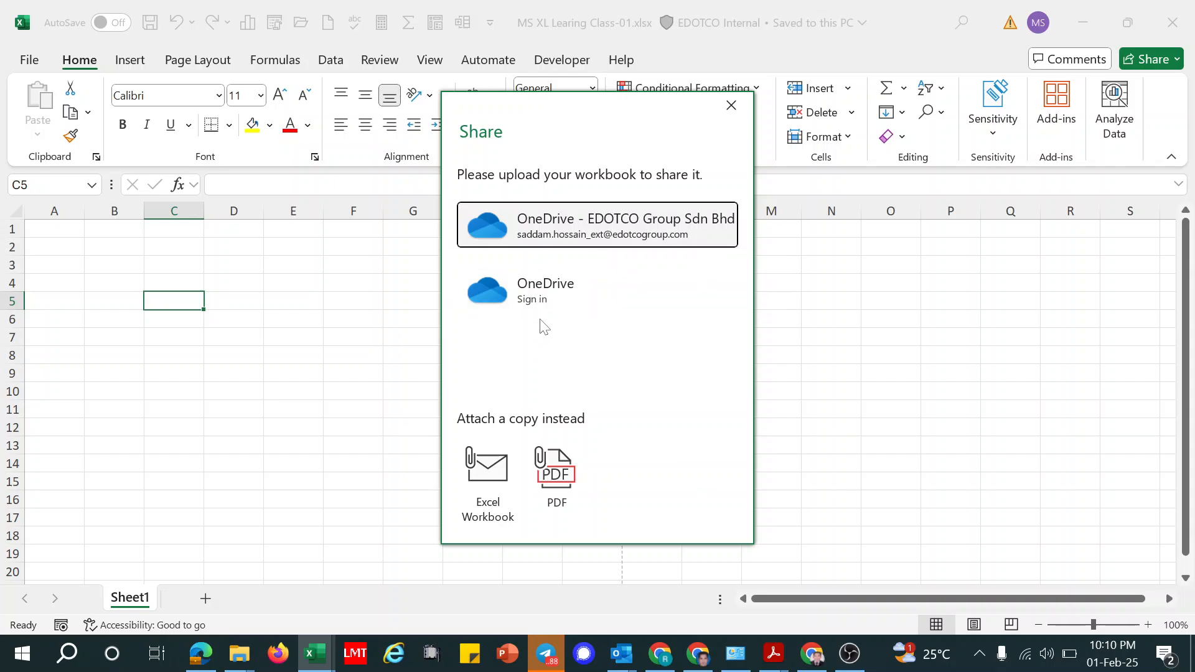
left_click(731, 107)
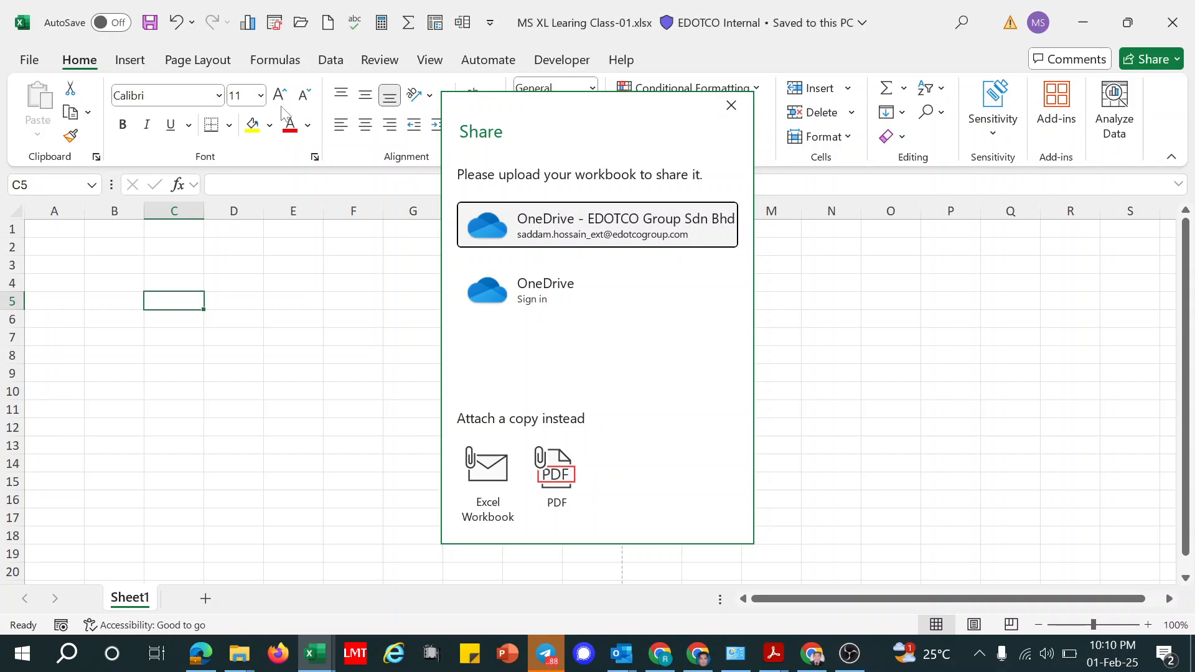
left_click(29, 61)
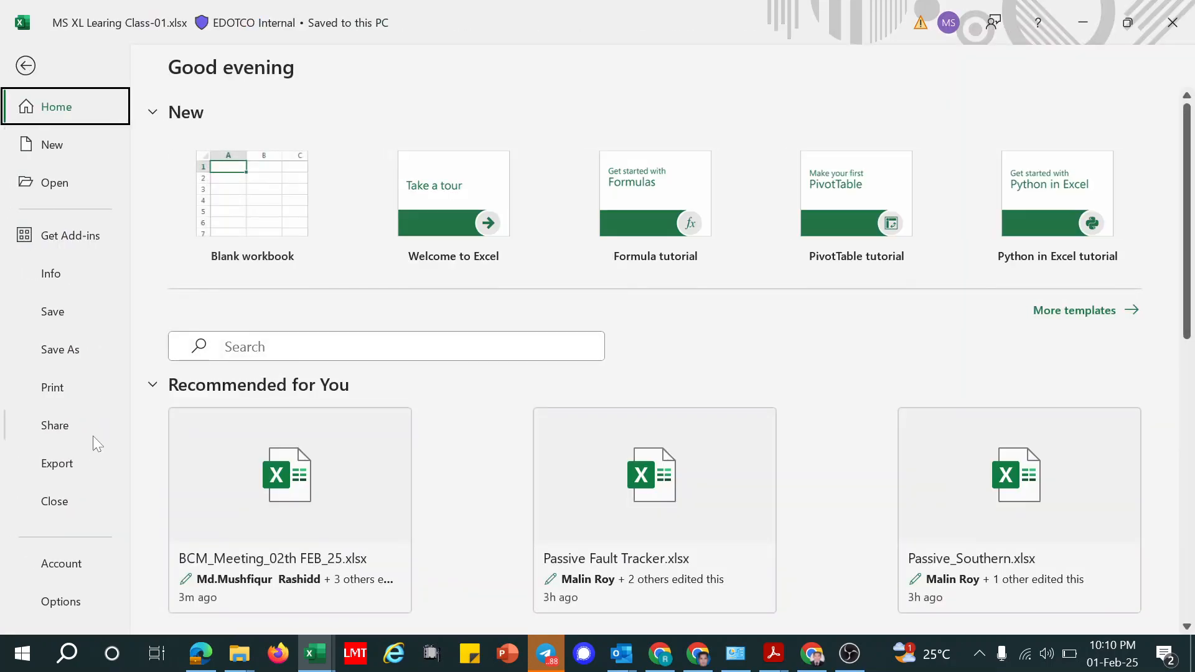
left_click(83, 472)
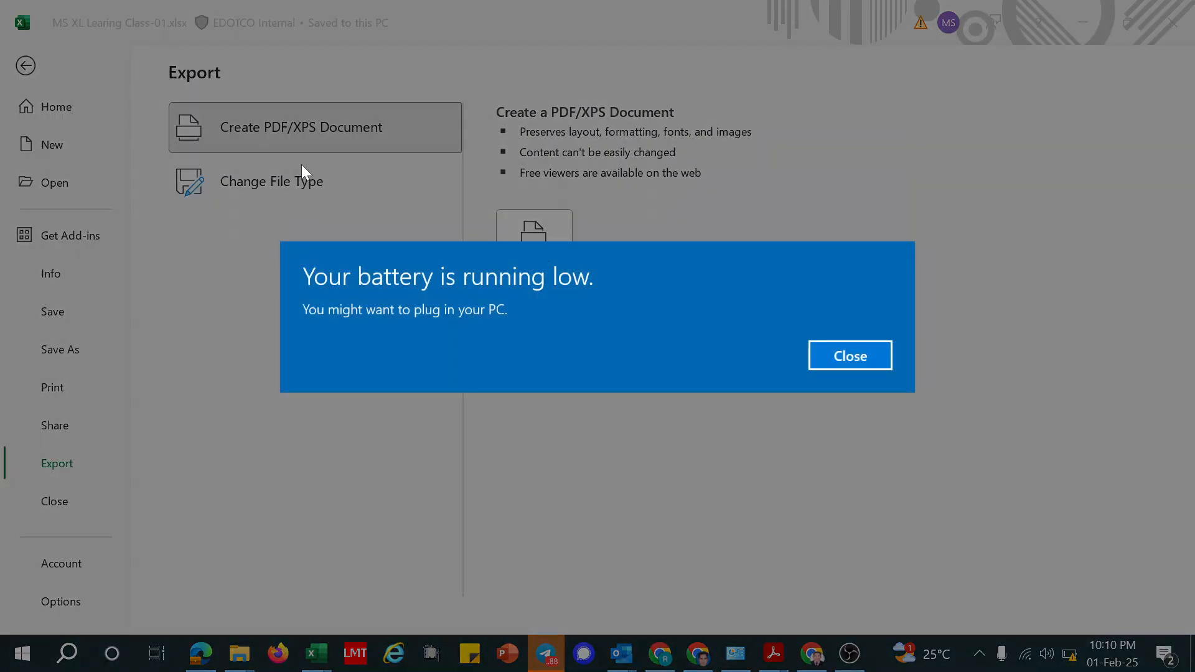
left_click(866, 356)
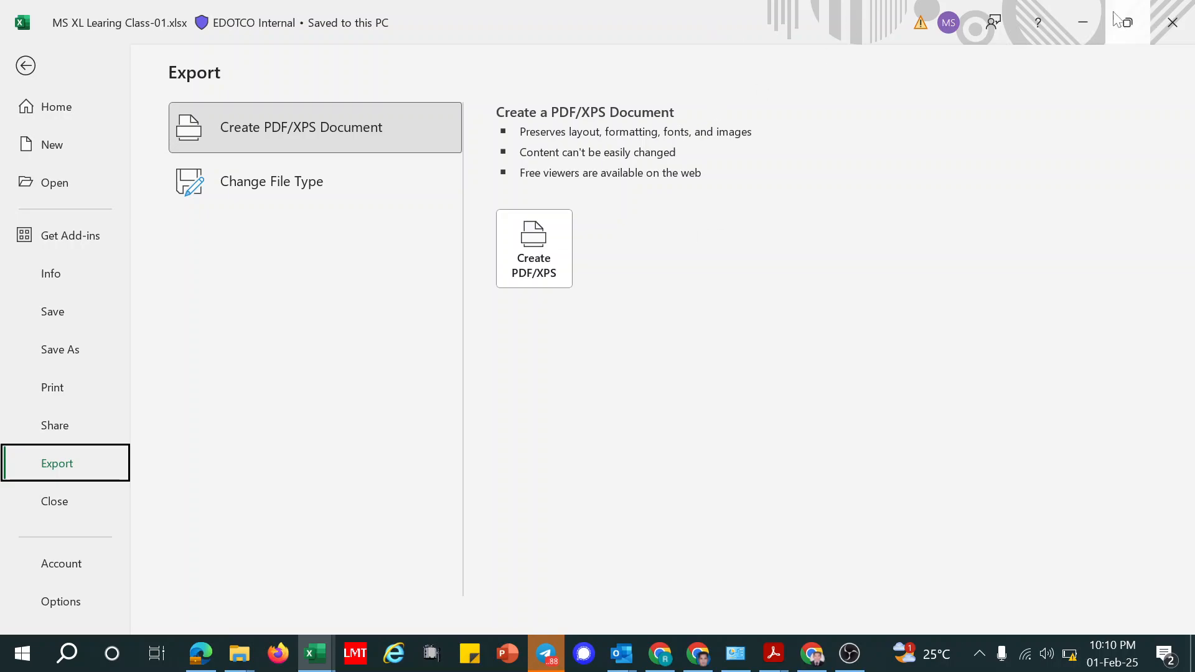
Step: Close the workbook and reopen MS XL Learing Class-01.xlsx from the MS Office Learing folder
left_click(58, 502)
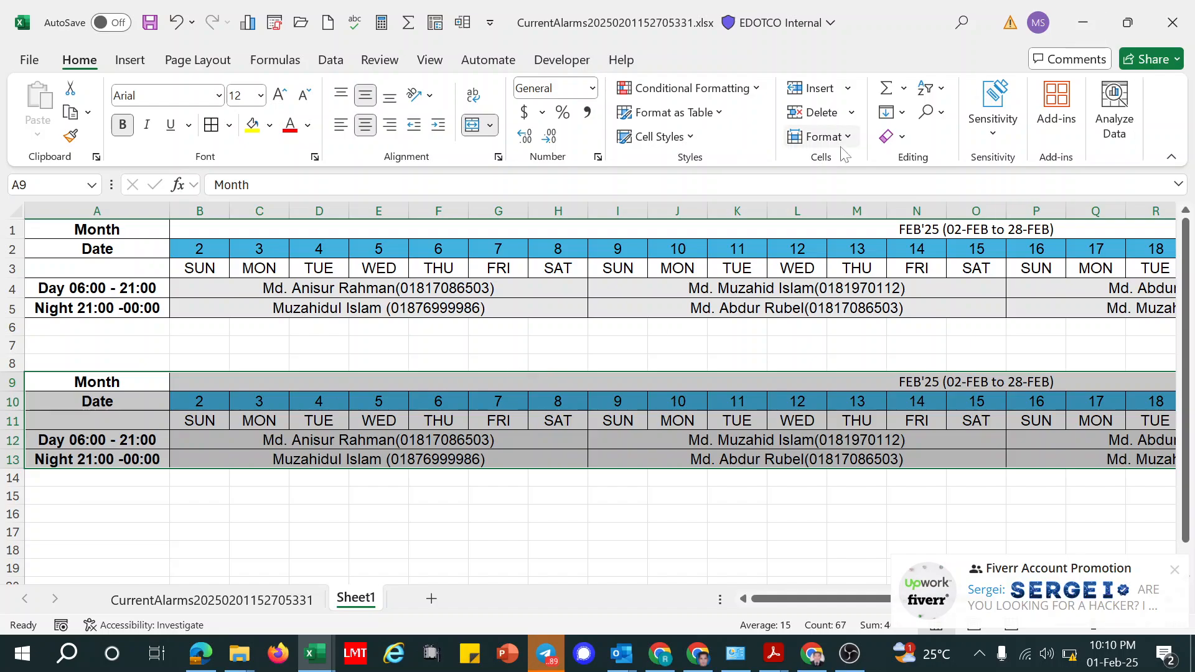
left_click(1086, 21)
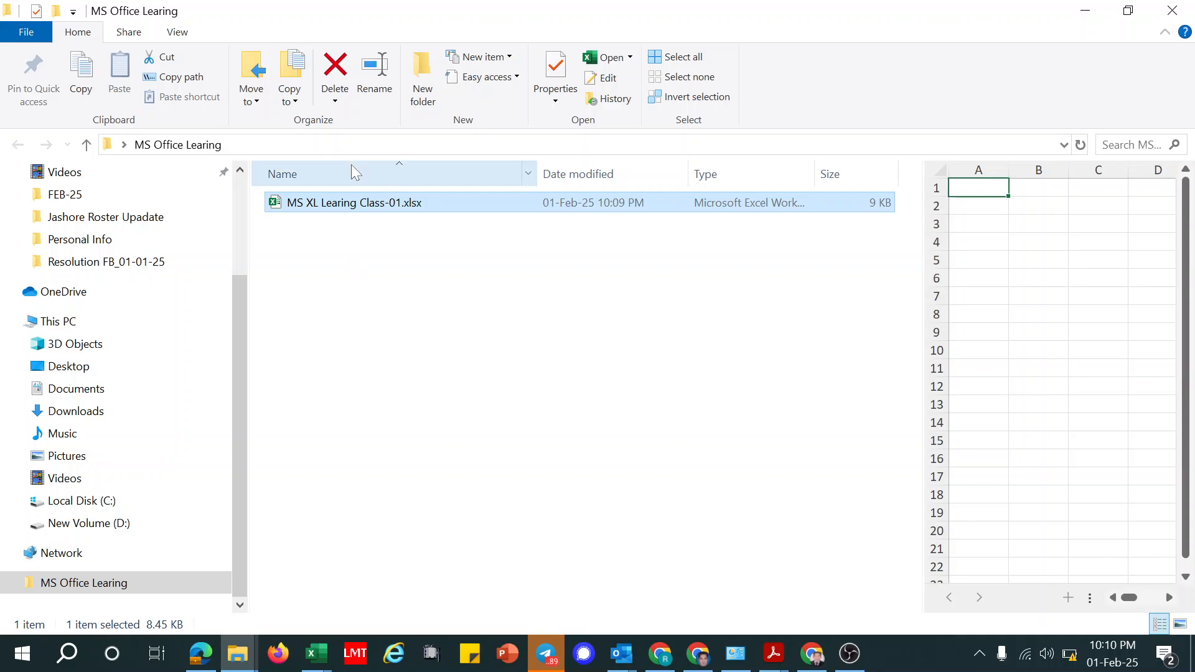
double_click(322, 203)
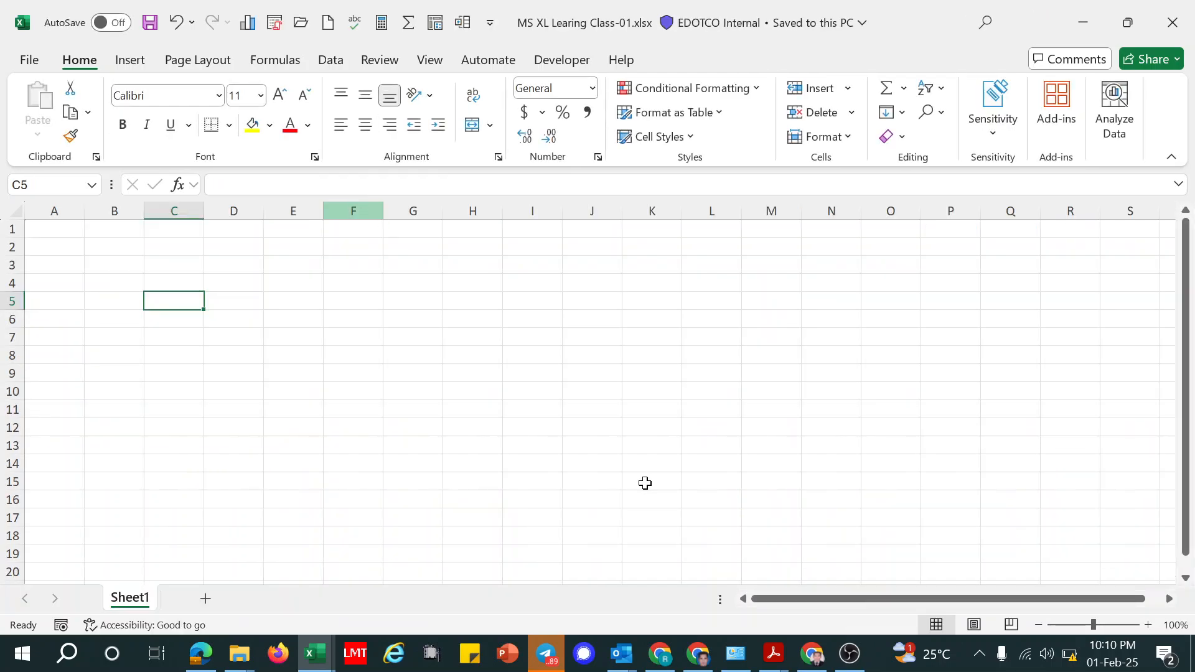
left_click(848, 658)
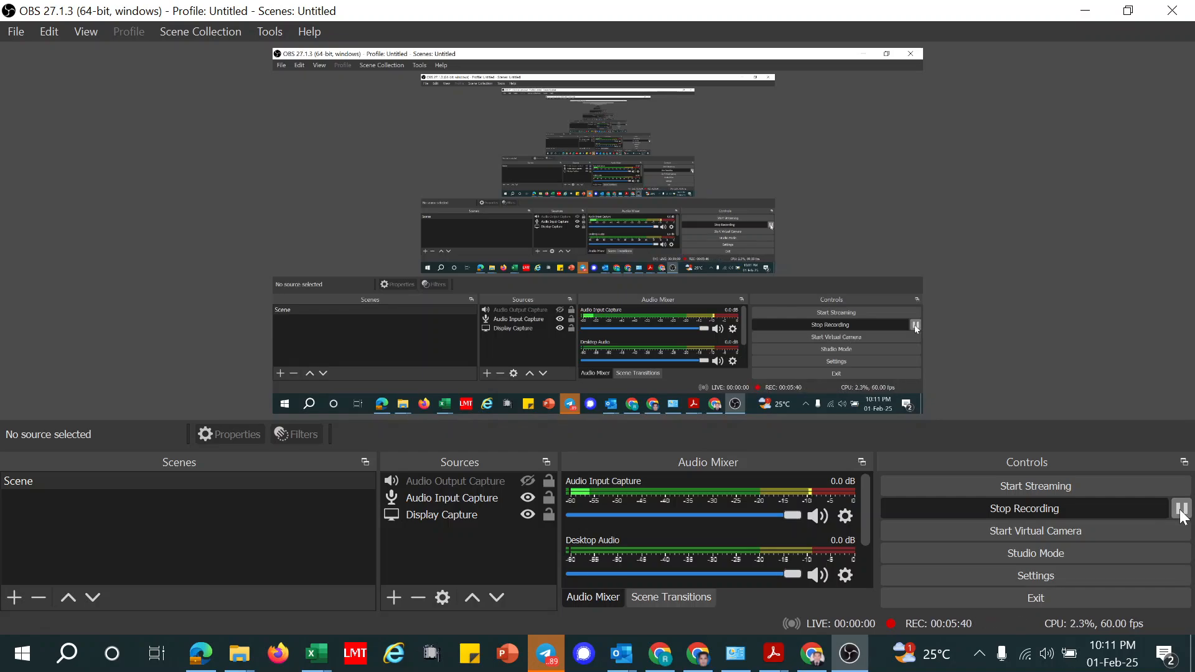
left_click(315, 655)
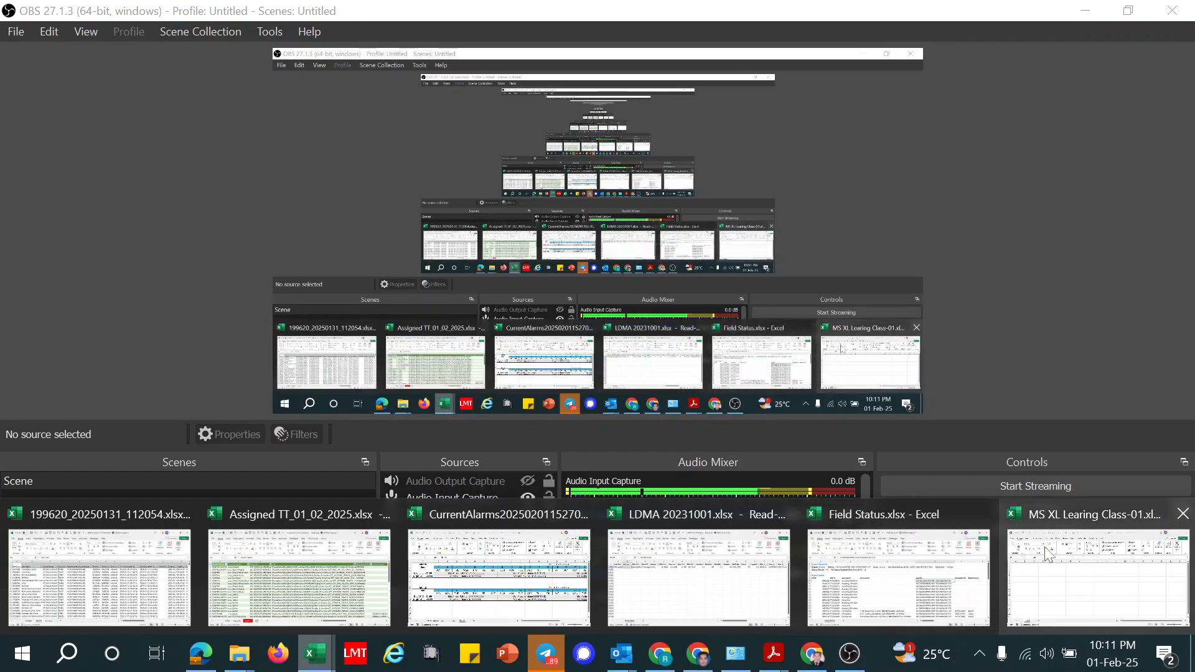
left_click(1048, 553)
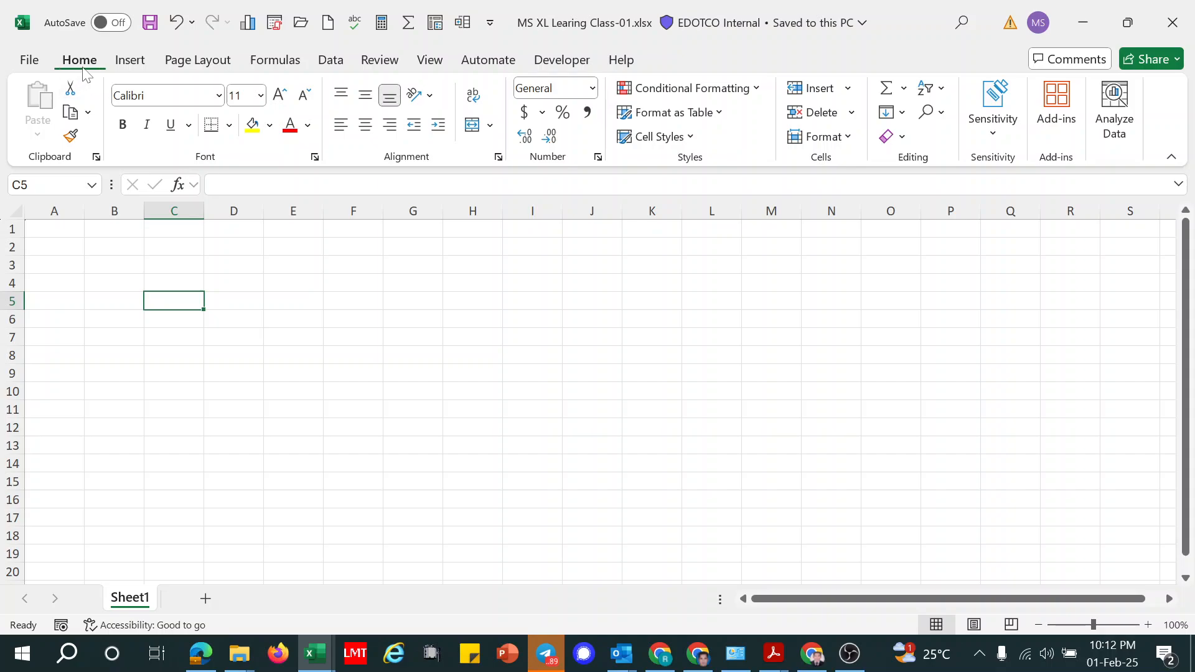
Step: Insert a rectangle shape around cell C5, spanning about rows 2 to 7, and delete it
left_click(130, 61)
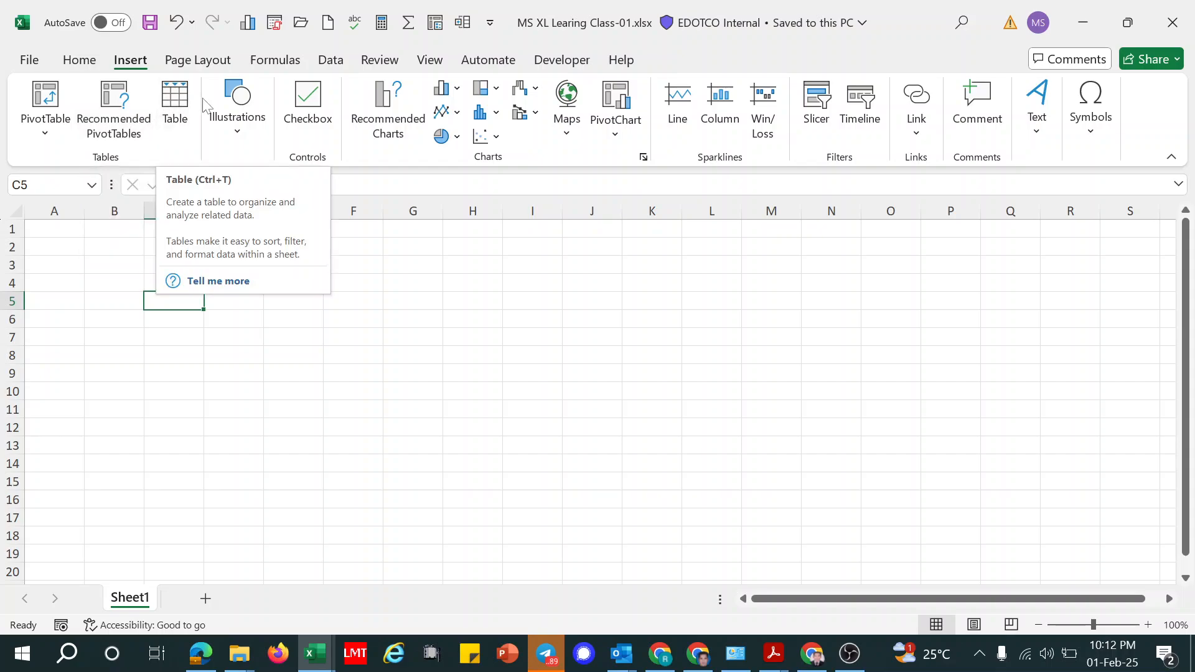
left_click(239, 133)
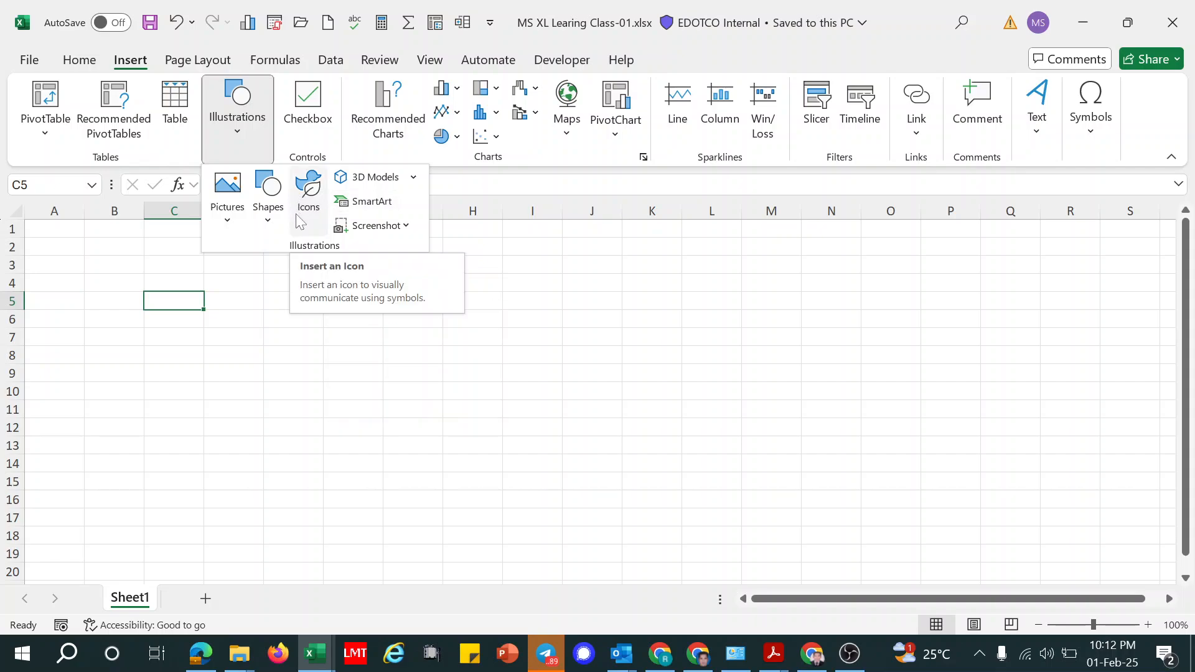
left_click(268, 198)
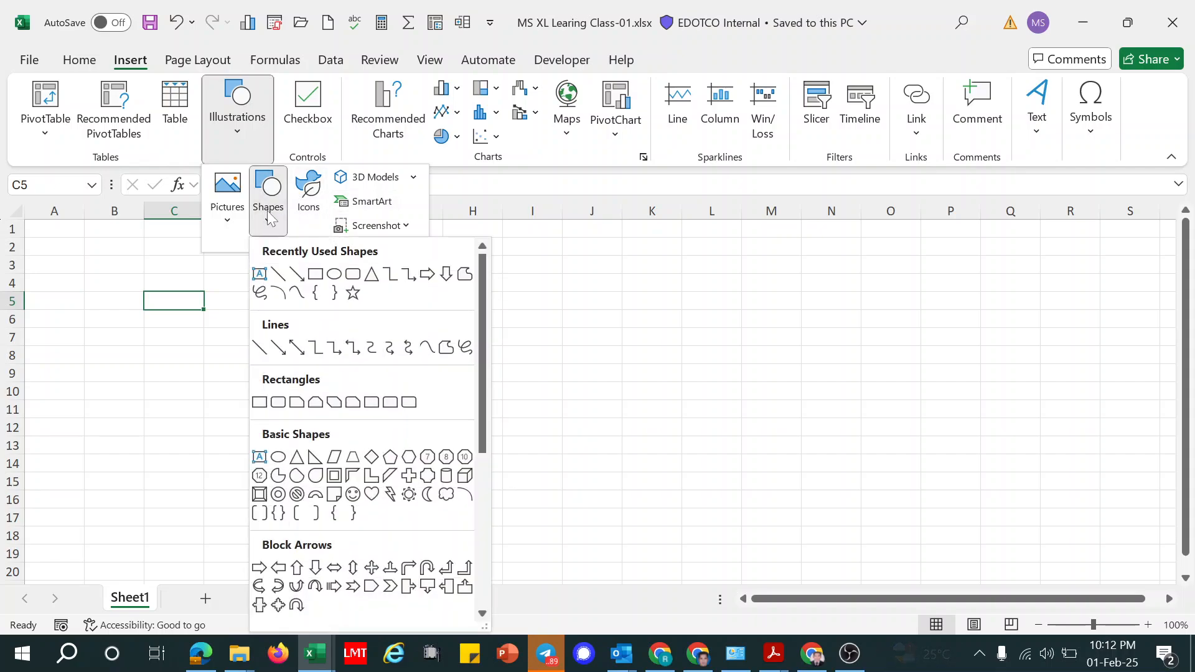
left_click(314, 275)
left_click(227, 284)
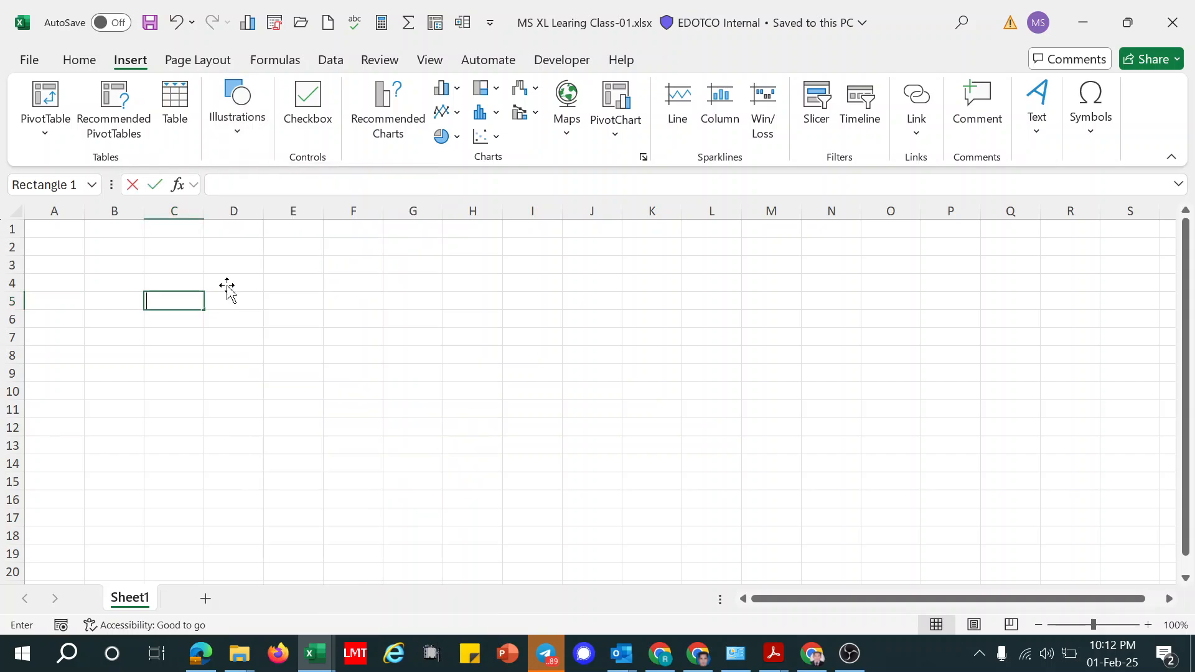
left_click_drag(293, 328, 205, 296)
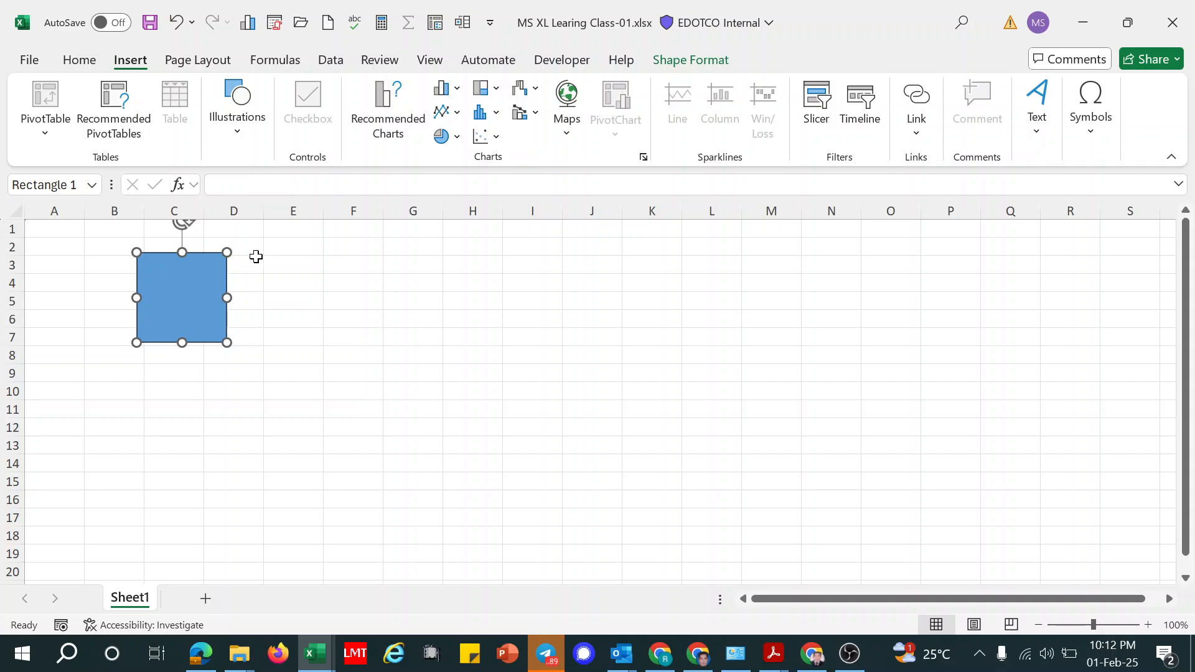
key("Delete")
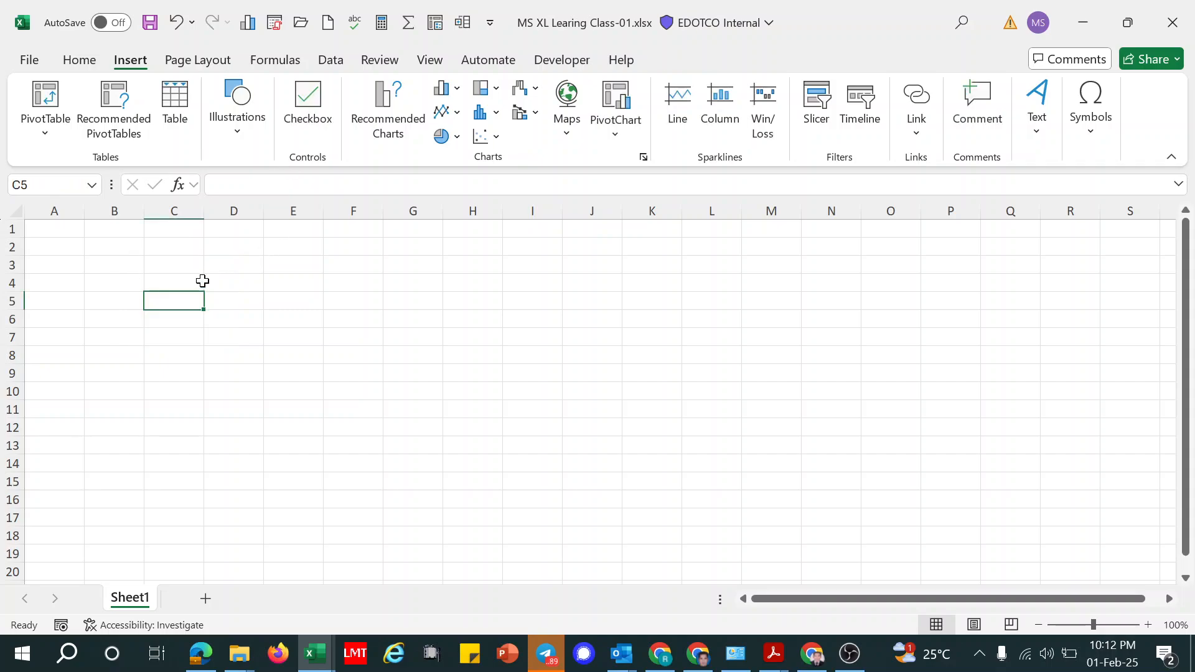
Step: Look through the illustration options, the formula commands, the Get Data sources, and the review, view, automation and developer commands
left_click(237, 129)
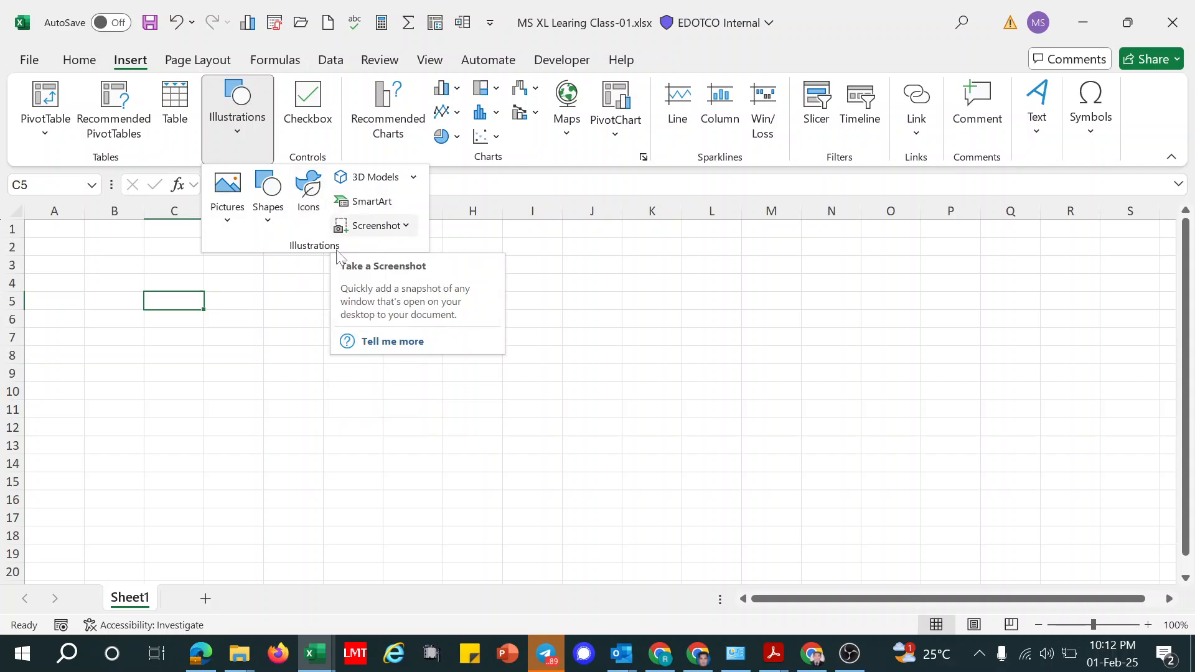
left_click(291, 328)
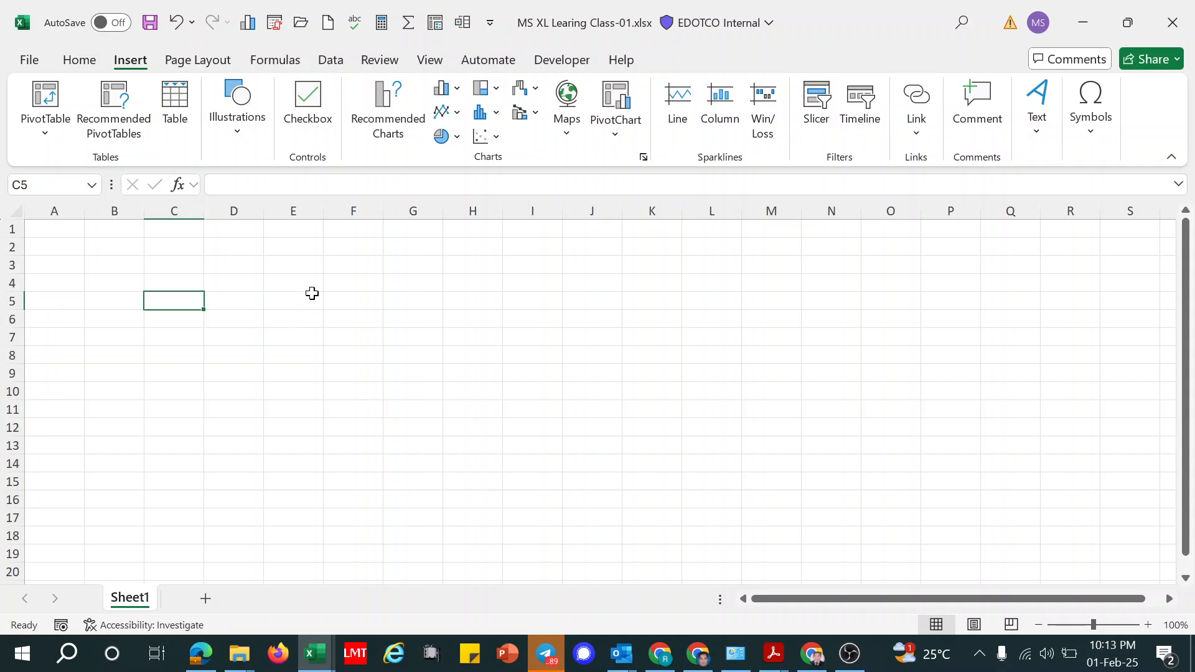
left_click(270, 65)
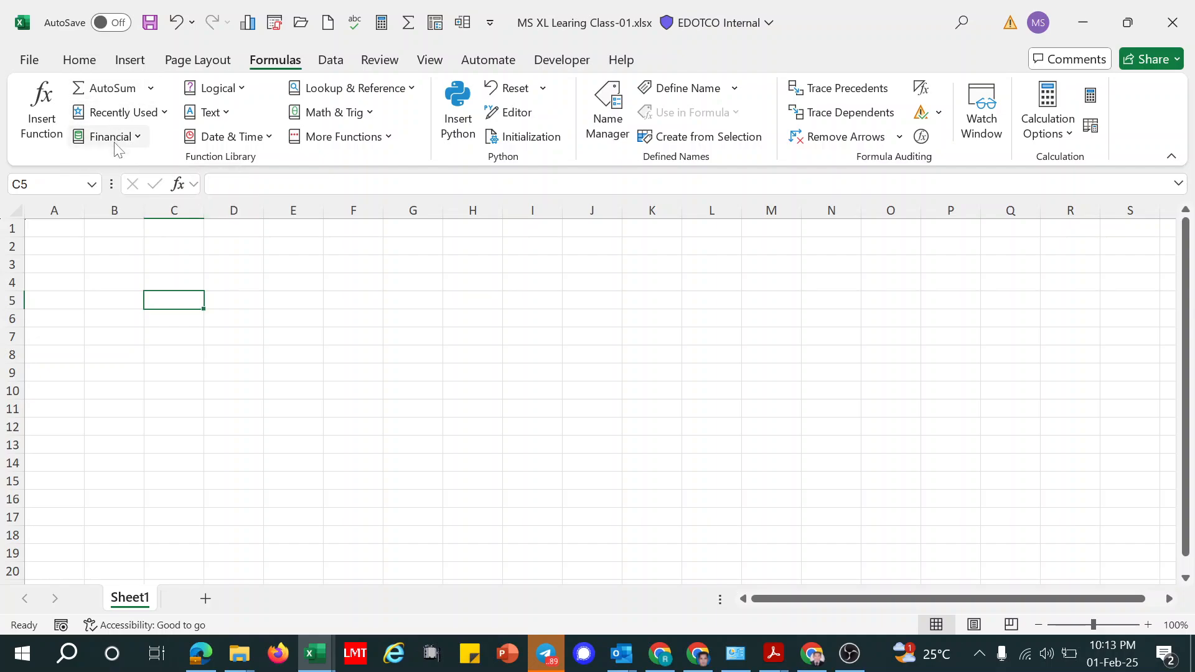
left_click(331, 60)
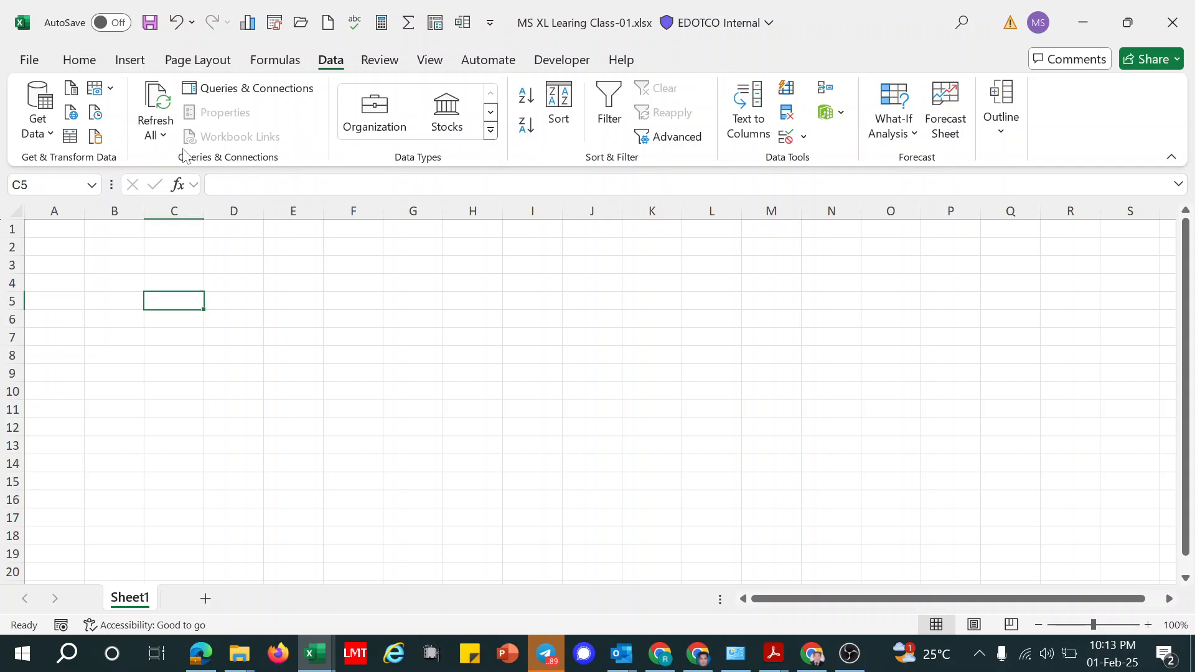
left_click(50, 134)
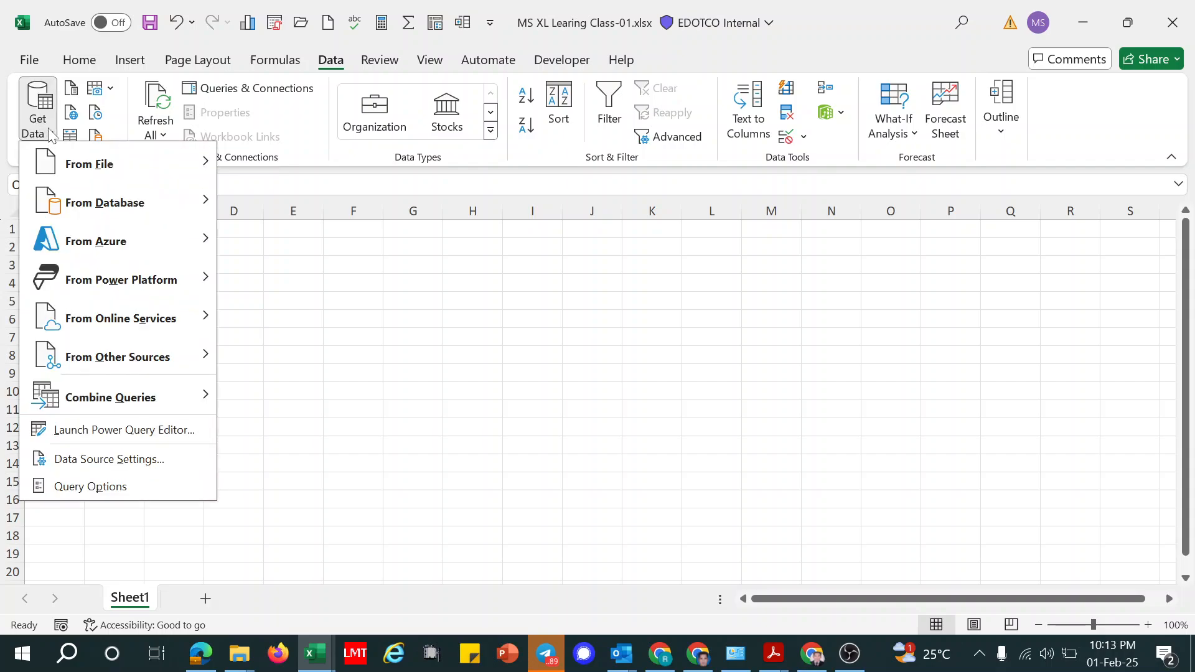
left_click(537, 310)
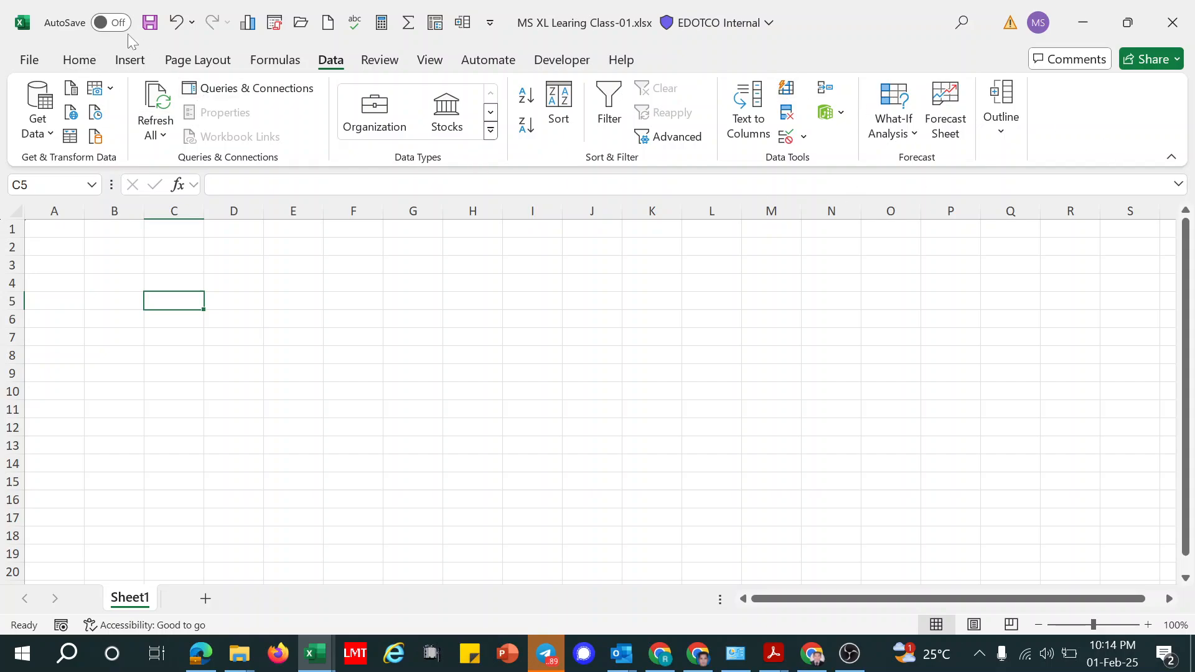
left_click(381, 61)
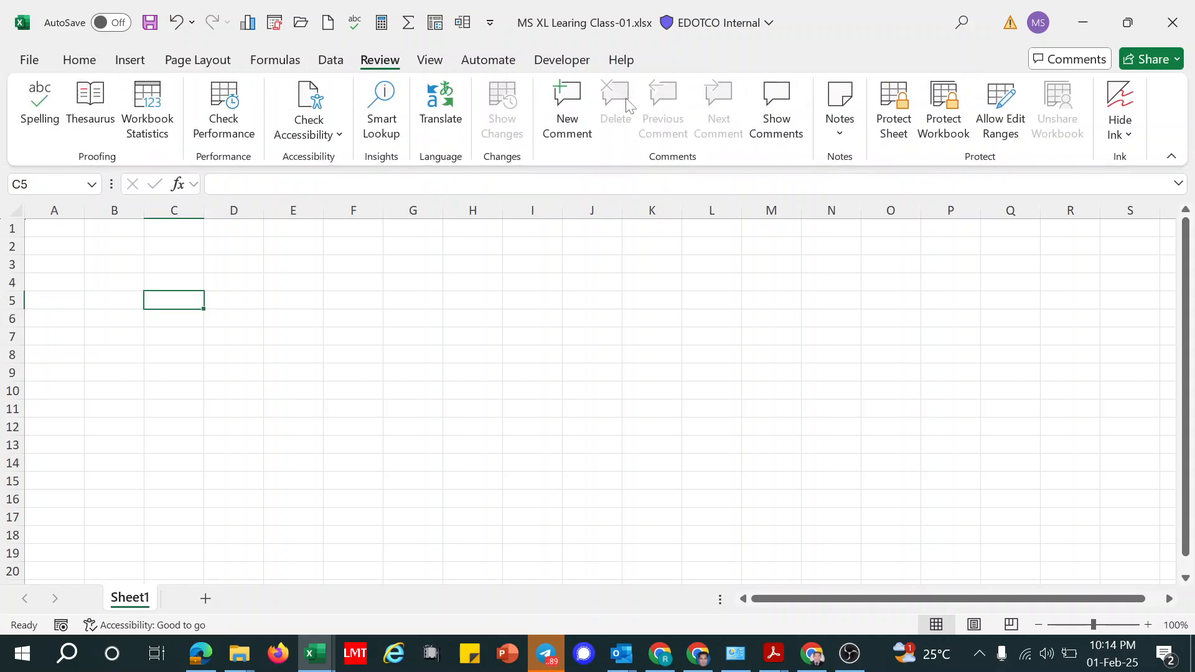
left_click(429, 60)
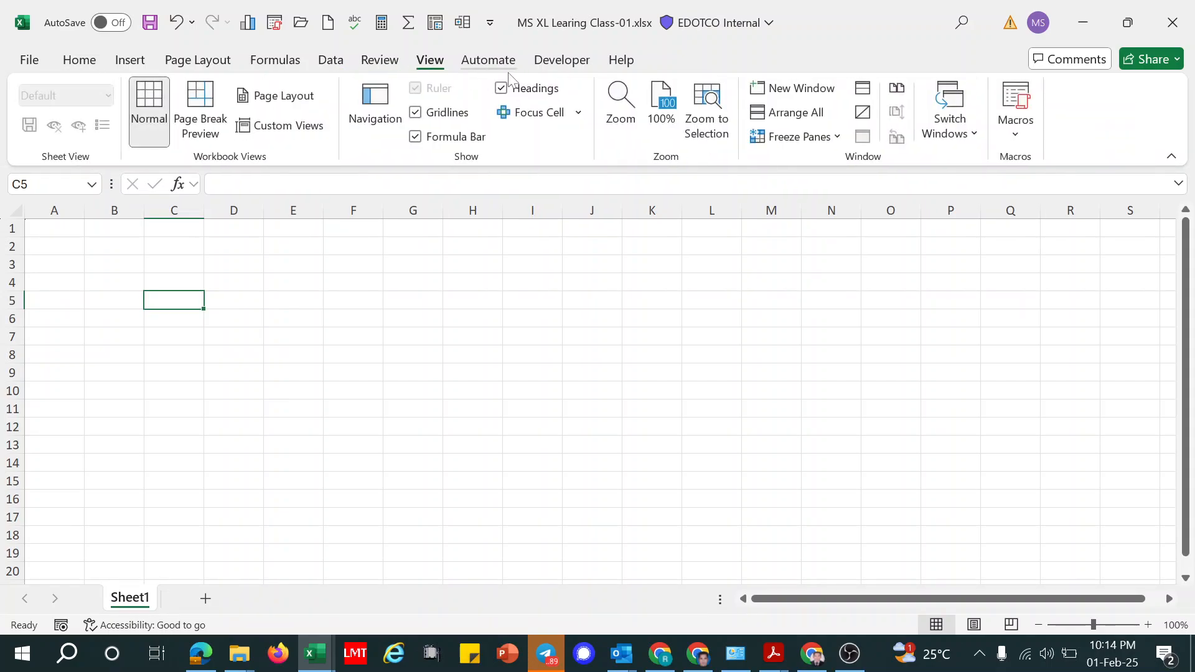
left_click(490, 63)
left_click(561, 62)
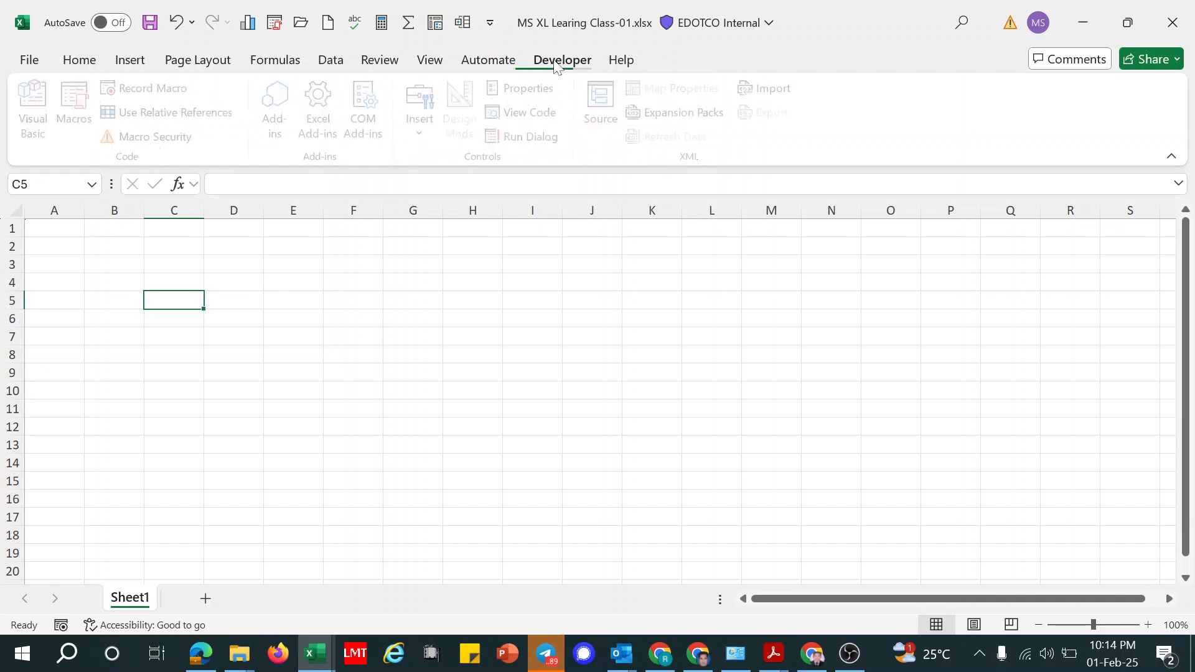
left_click(73, 62)
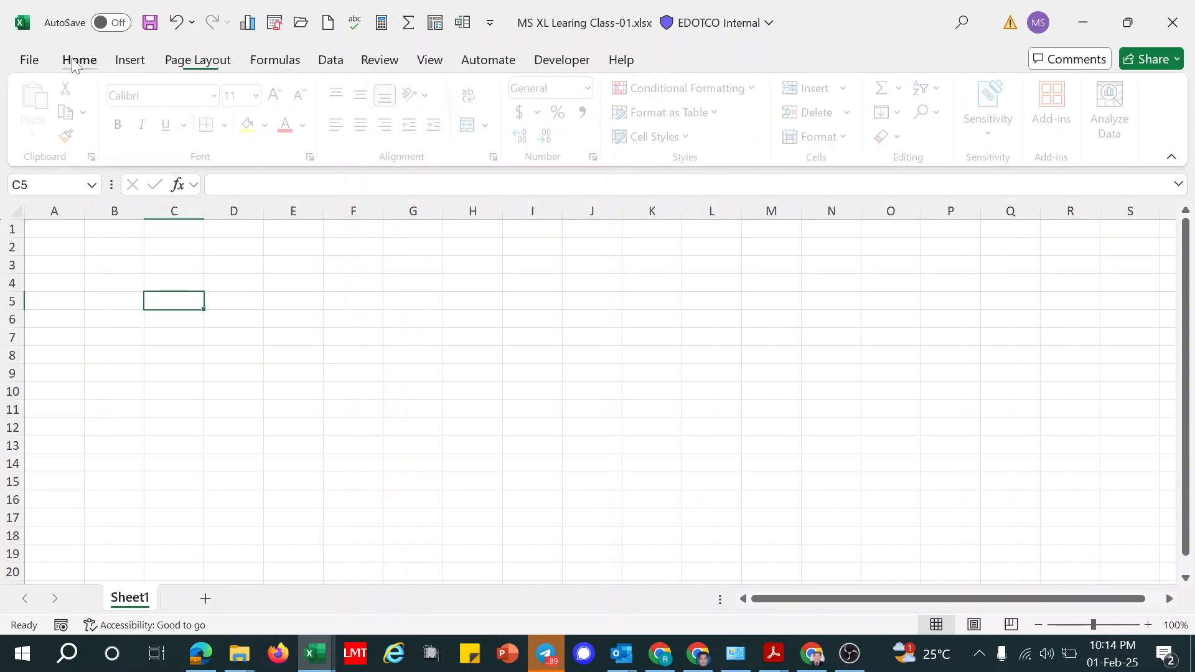
left_click(137, 339)
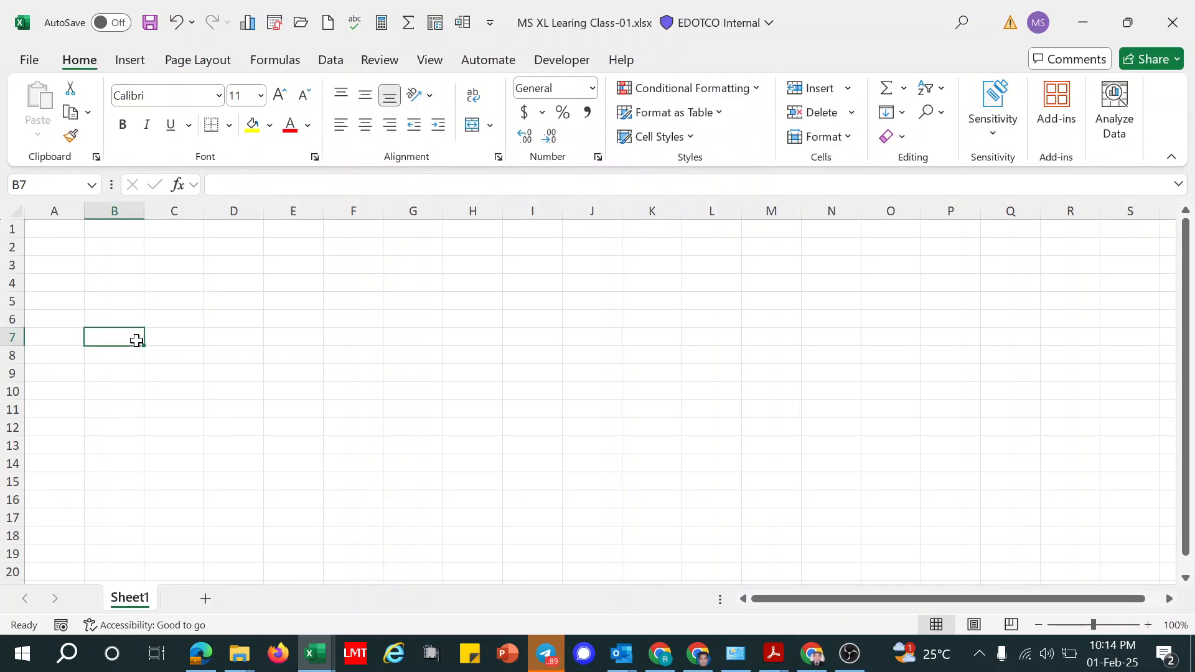
double_click(107, 265)
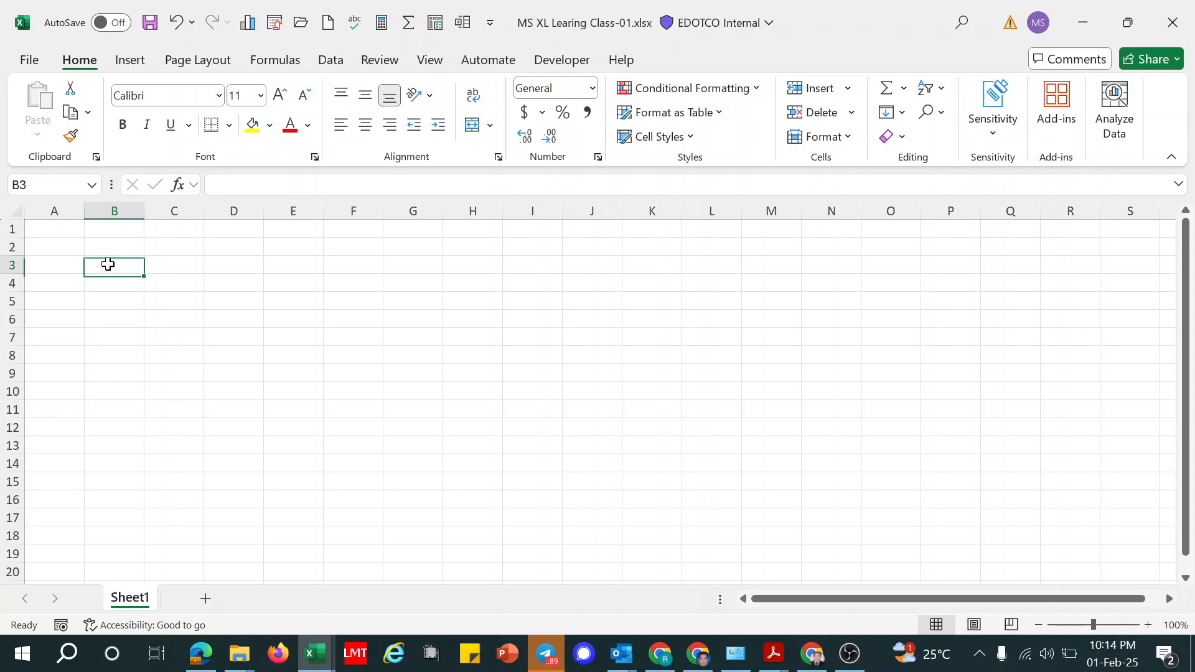
type("1")
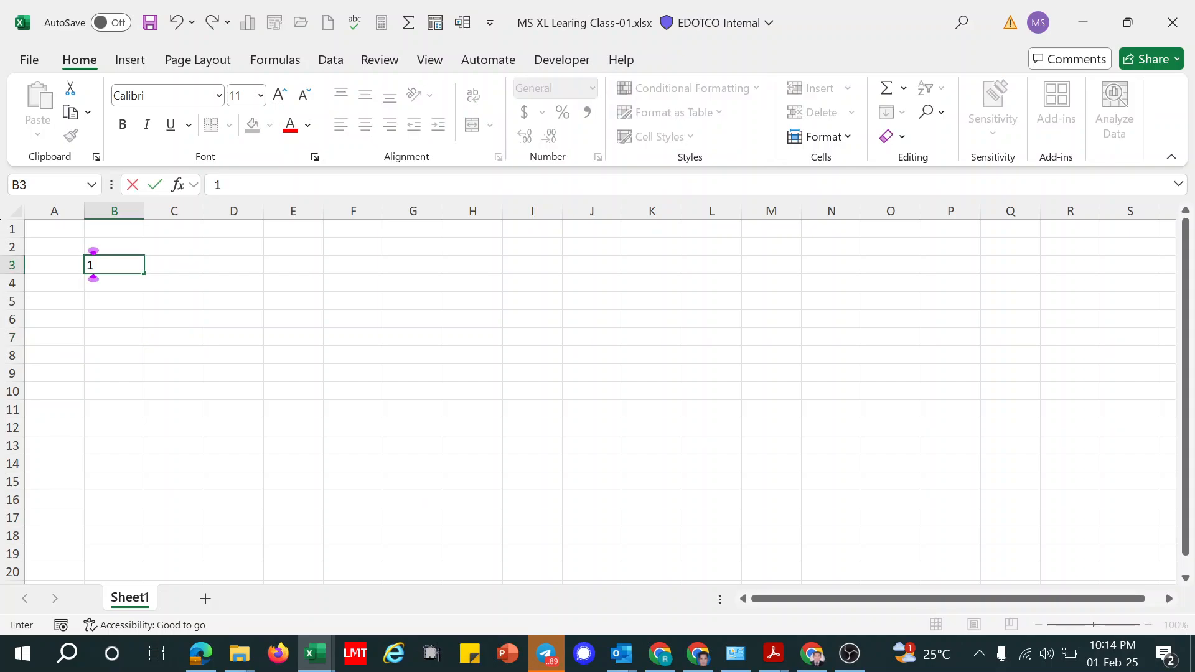
type(".")
key("BackSpace")
key("BackSpace")
Step: Enter the column header Name in cell B1
double_click(124, 232)
type("Nam")
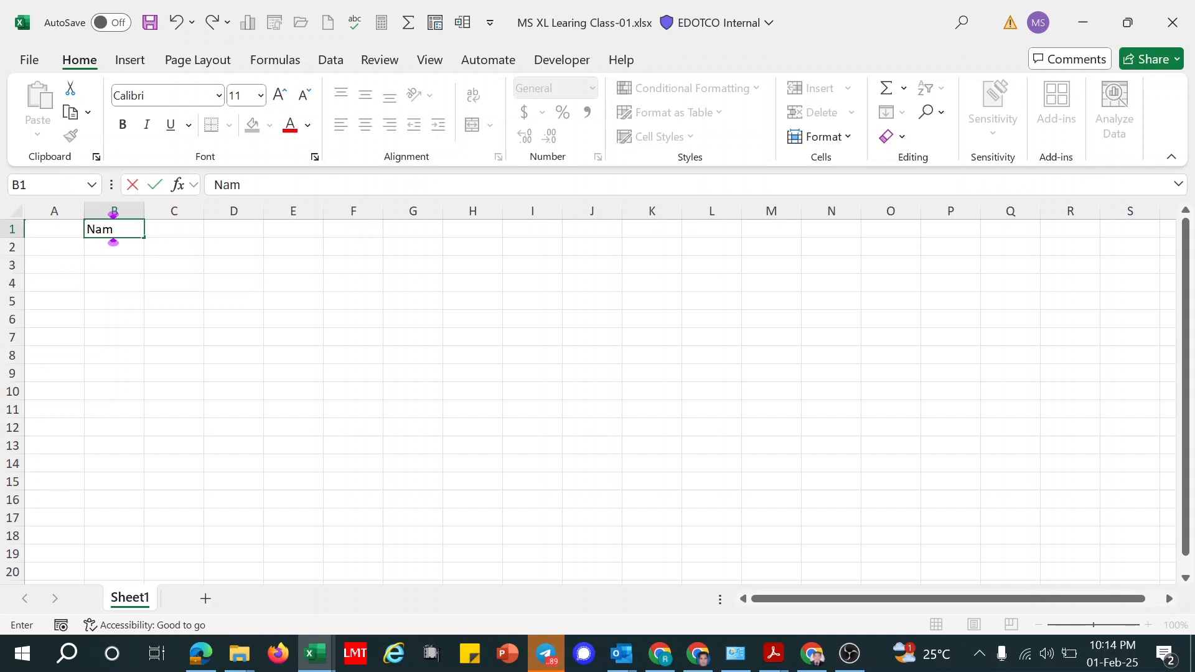
type("e")
left_click(186, 230)
double_click(186, 229)
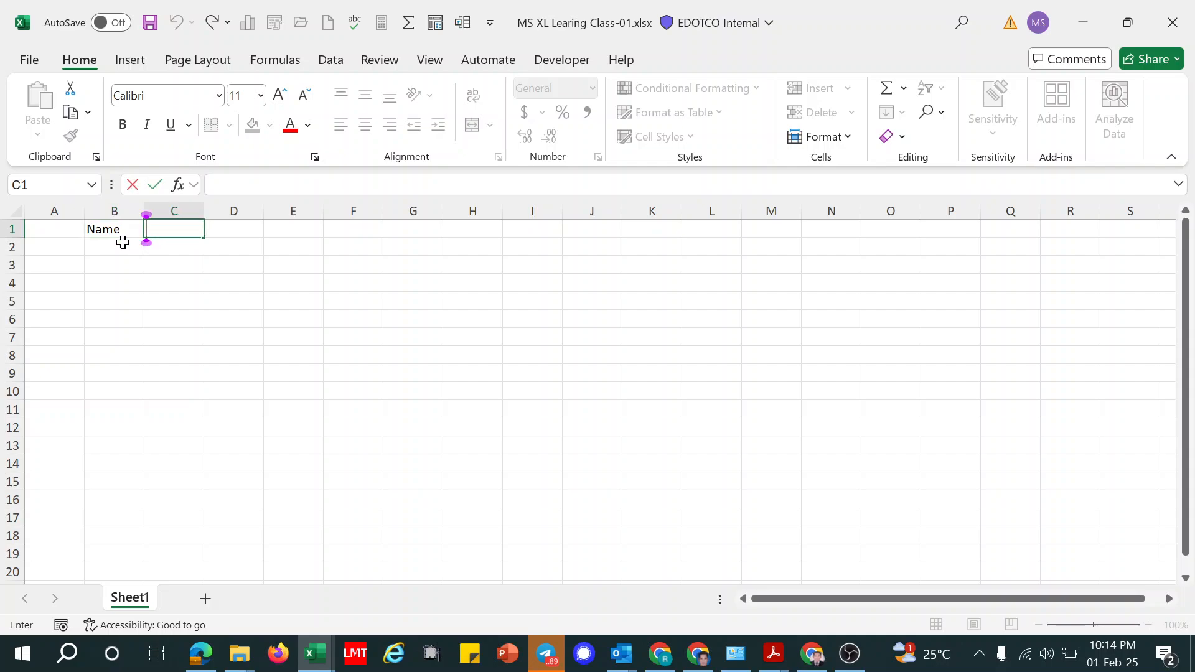
Step: Enter the first two people's first names in cells B2 and B3, prefixed with 1. and 2
left_click(116, 246)
type("1.")
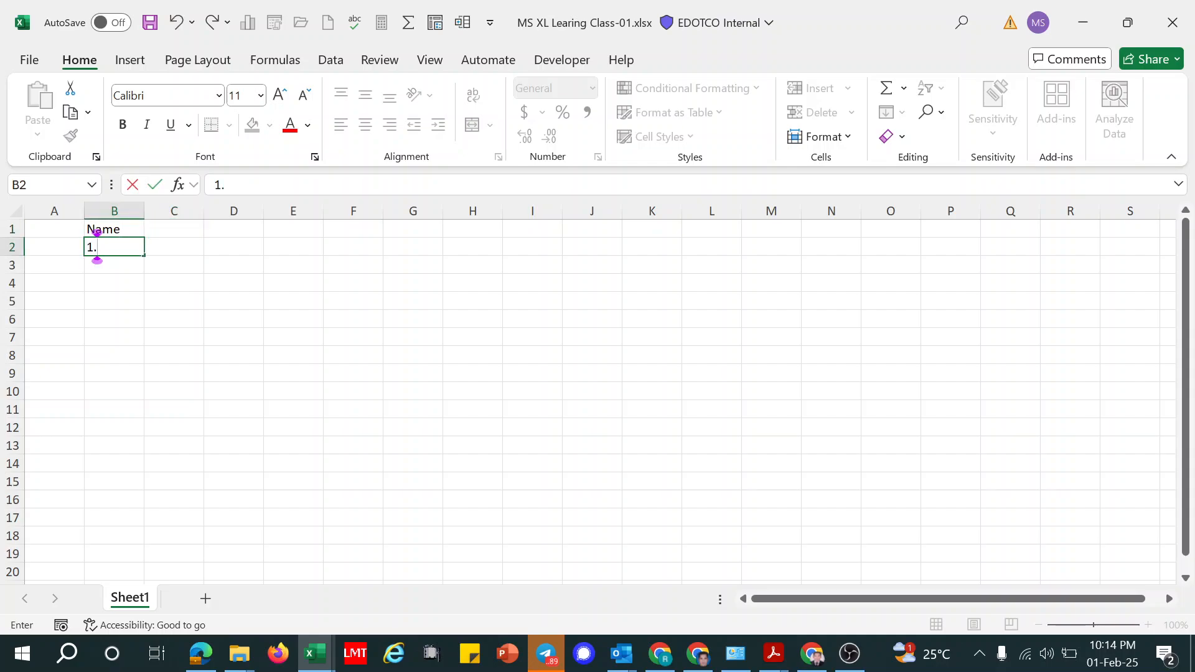
type("Saddam")
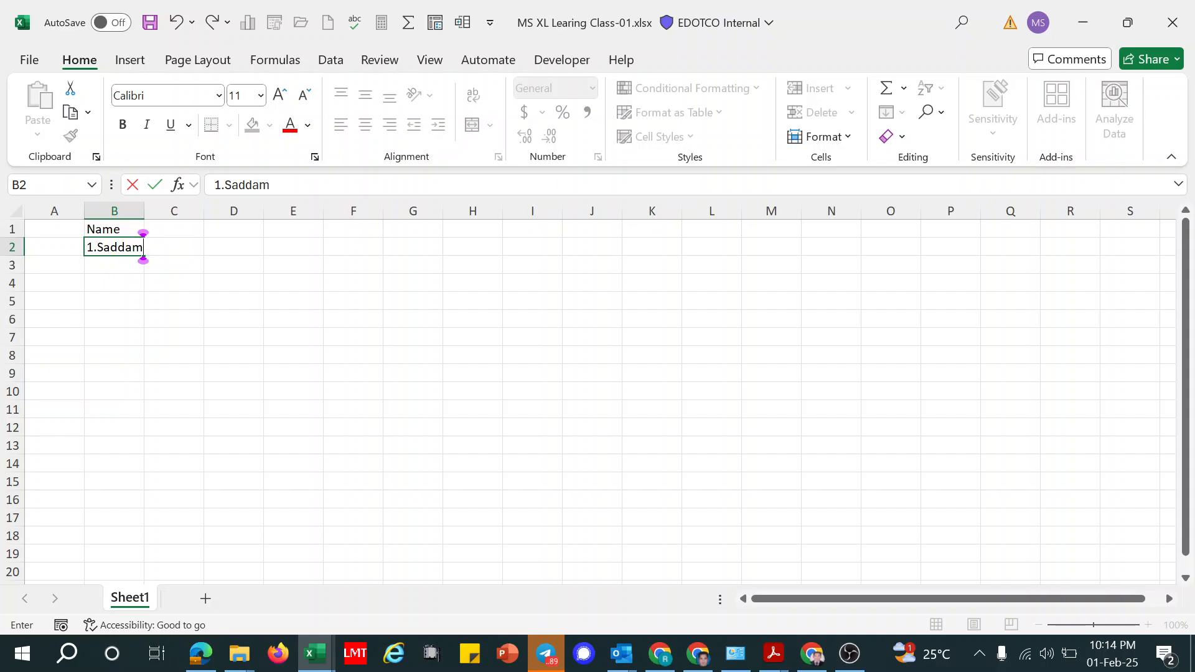
left_click(114, 259)
type("2")
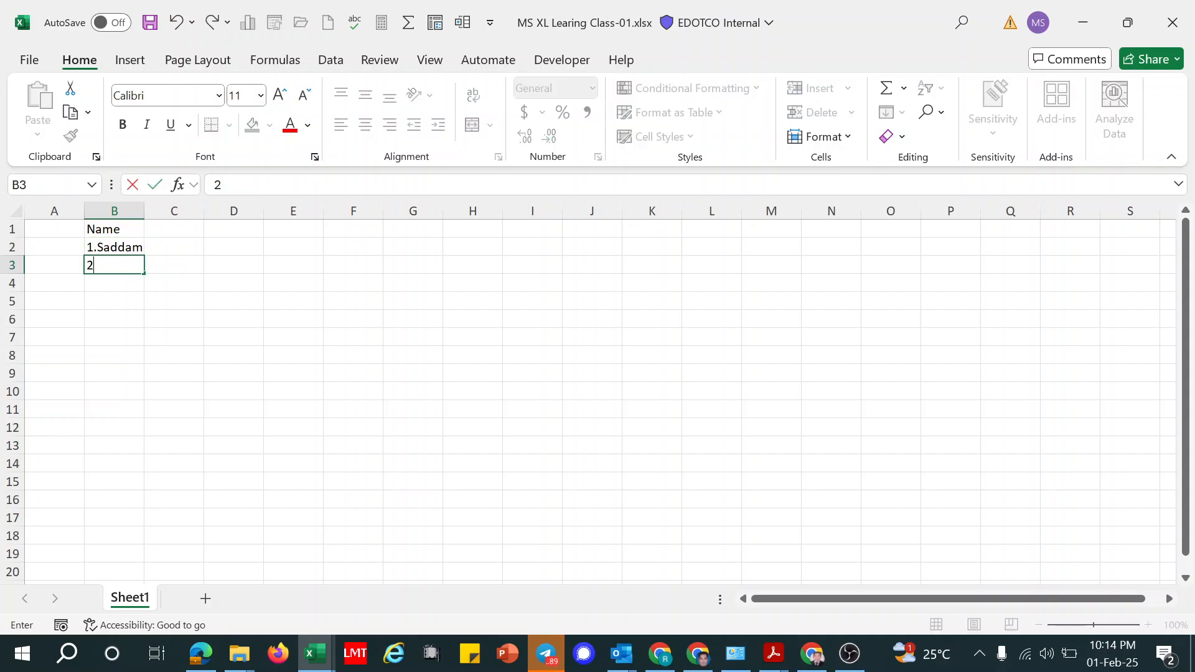
type(".Jabbar")
Step: Add the third and fourth people's first names in cells B4 and B5, prefixed with 3. and 4
left_click(113, 285)
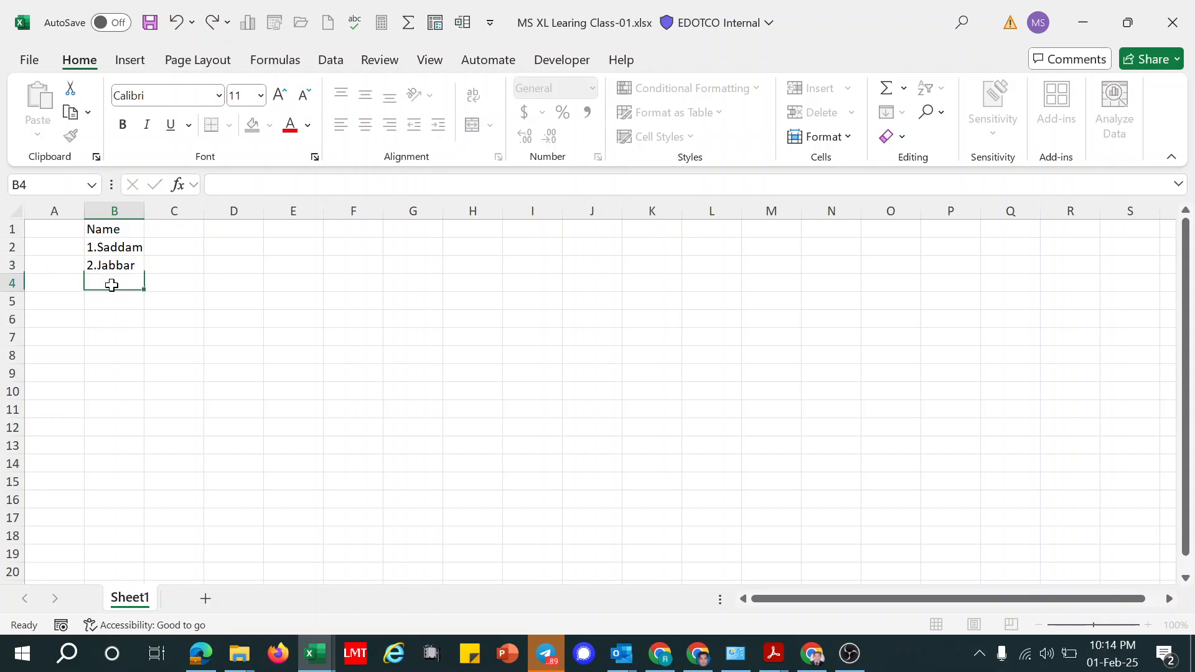
type("3.")
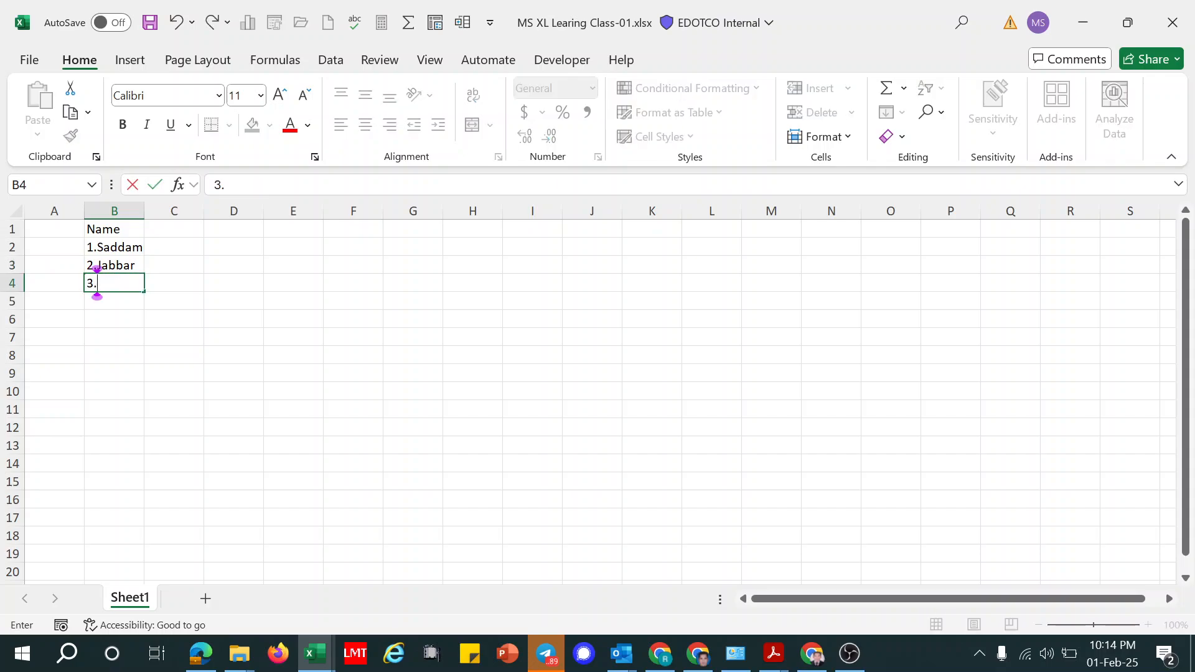
type("Karim")
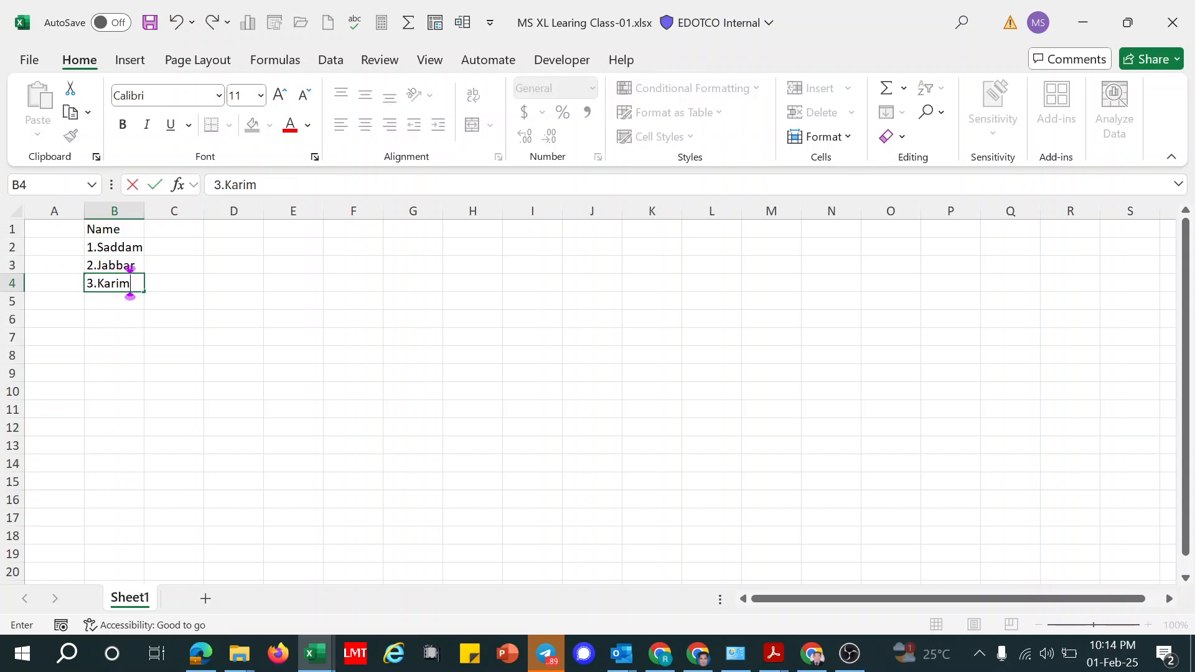
left_click(99, 301)
type("4")
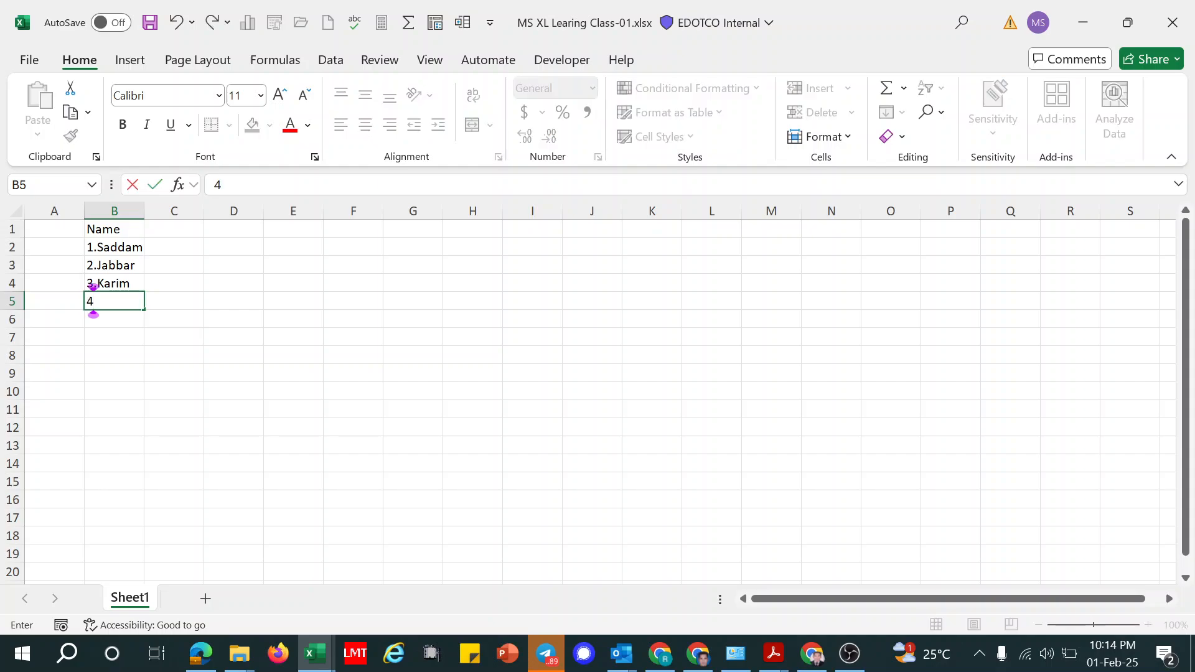
type(". Saatar")
left_click(106, 336)
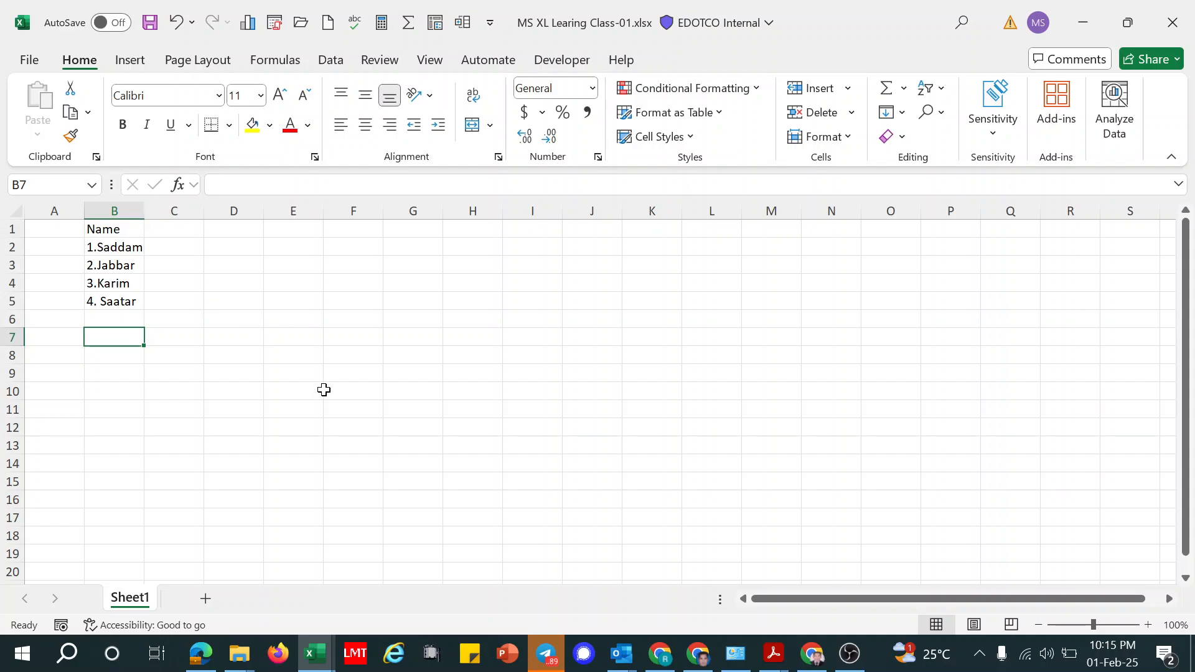
Step: Enter the note "Save -Short cut" in cell C8
left_click(274, 370)
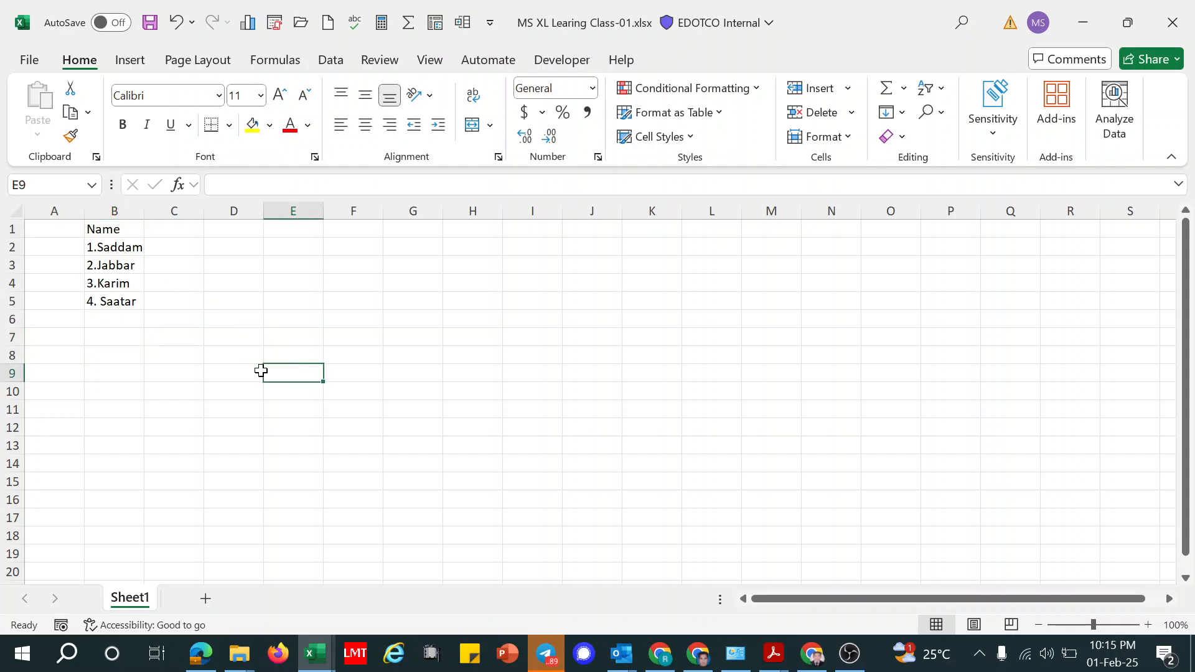
left_click(169, 360)
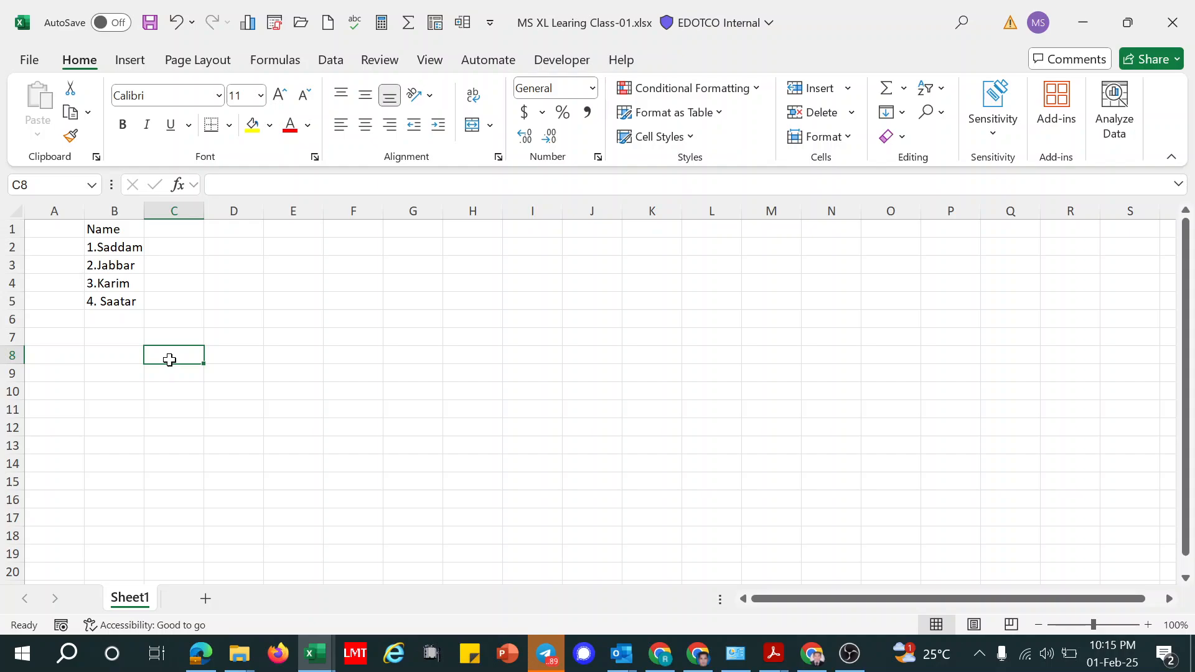
type("S")
key("BackSpace")
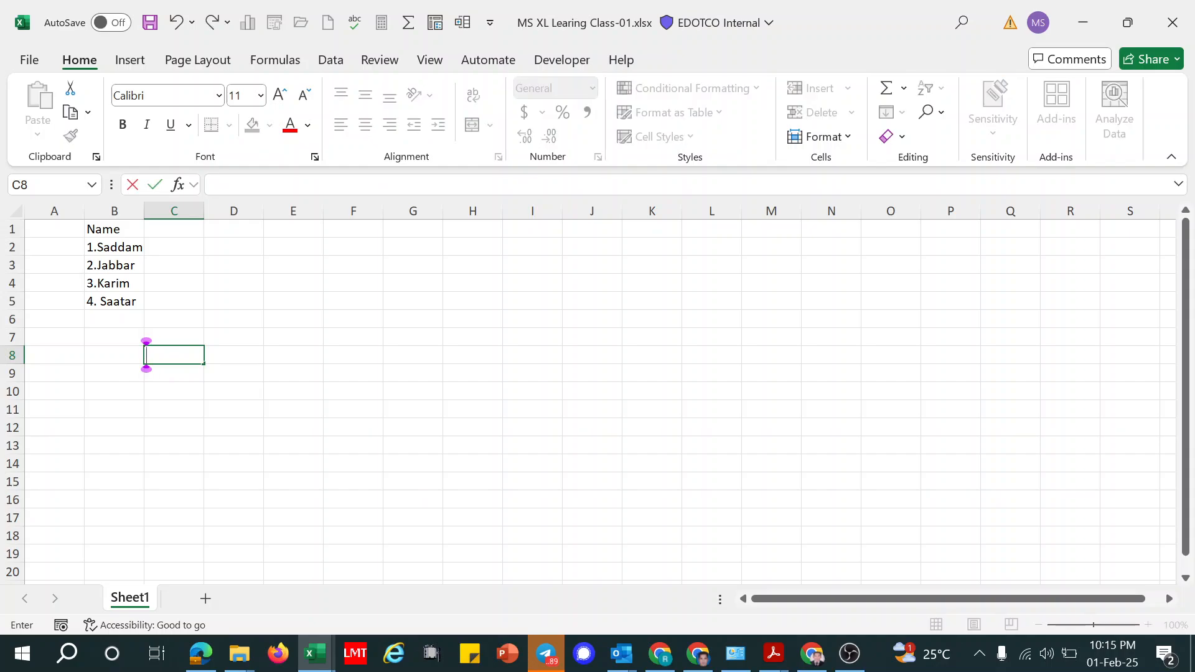
type("Save ")
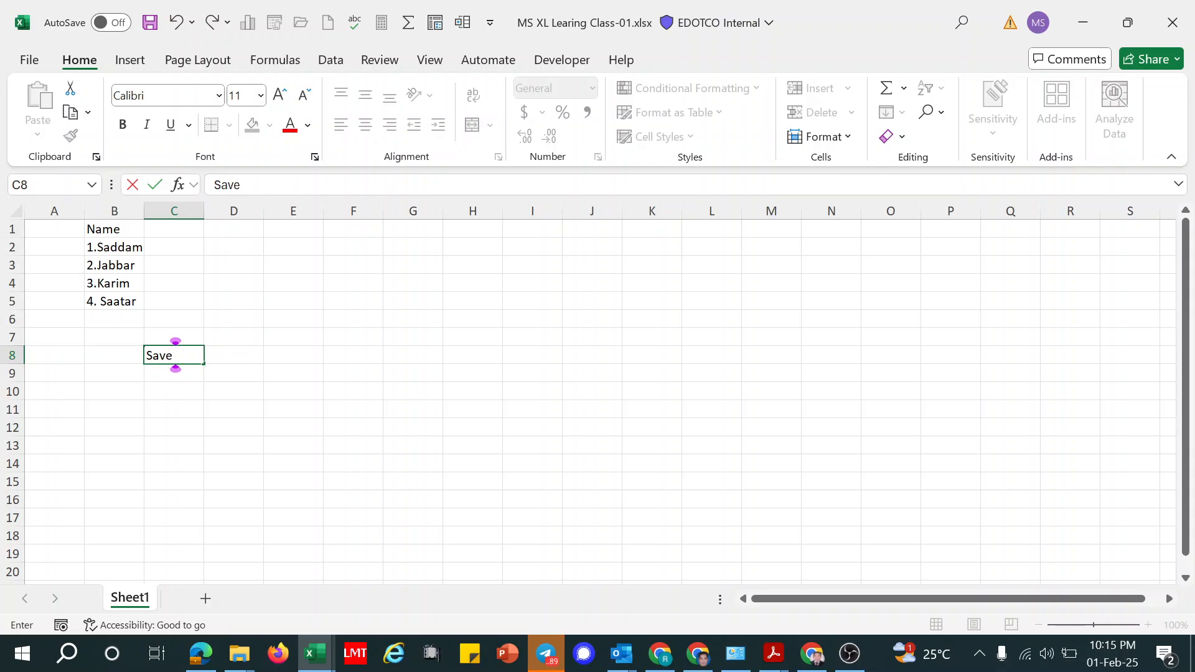
type("-Short")
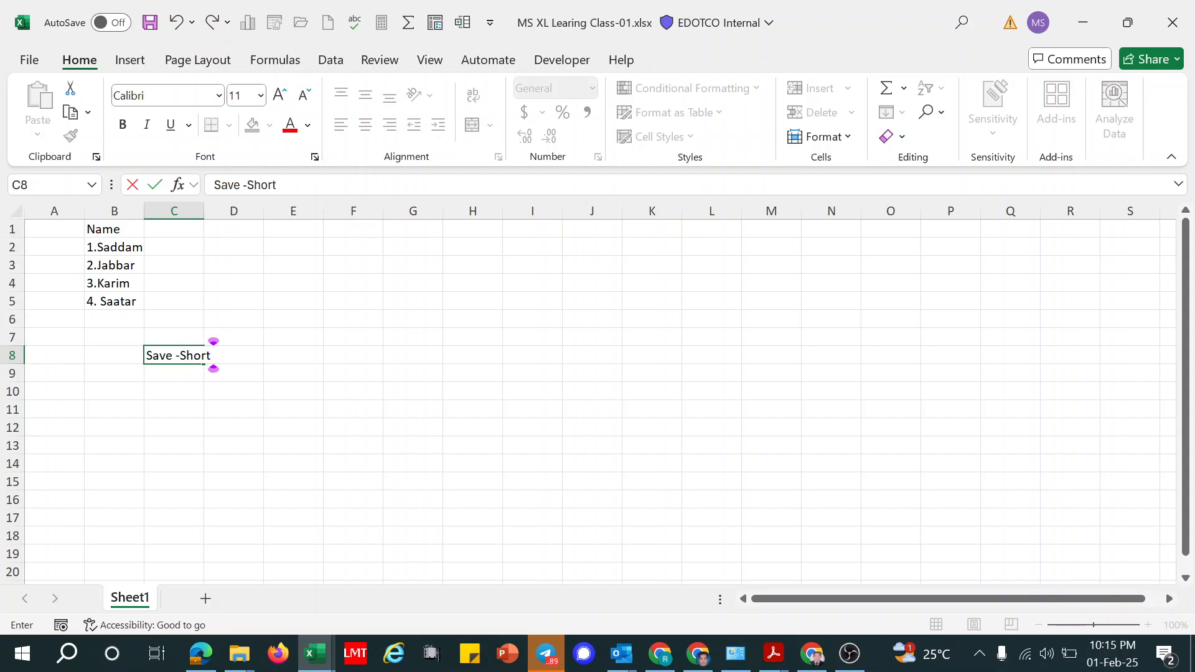
type(" cut")
left_click(176, 388)
Step: Try entering the shortcut text Cotrol+S in cell D8, then erase the entry
double_click(248, 357)
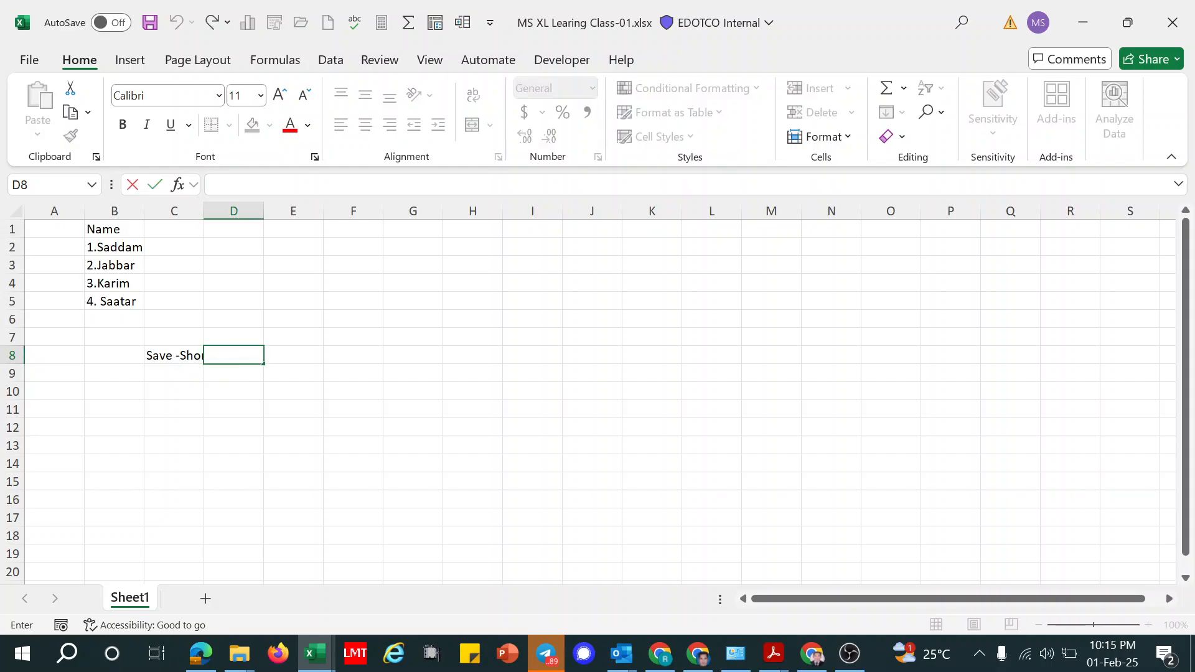
type("Cotrol")
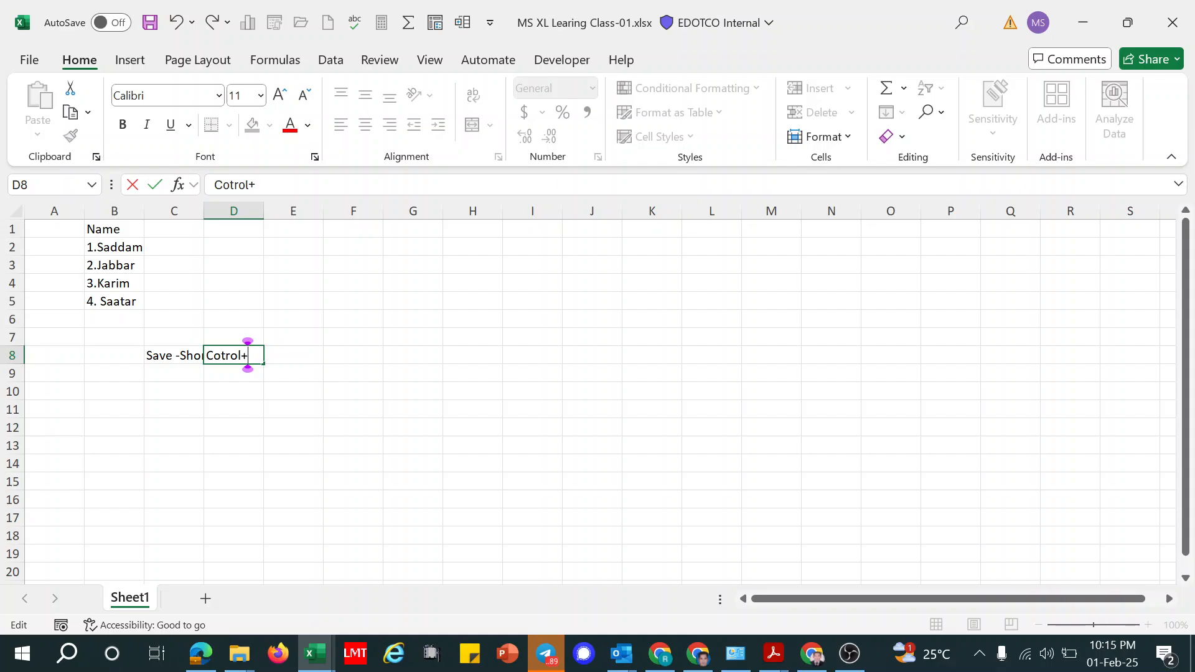
type("+s")
key("BackSpace")
type("S")
key("BackSpace")
key("BackSpace")
key("BackSpace")
key("BackSpace")
key("BackSpace")
key("BackSpace")
key("BackSpace")
key("BackSpace")
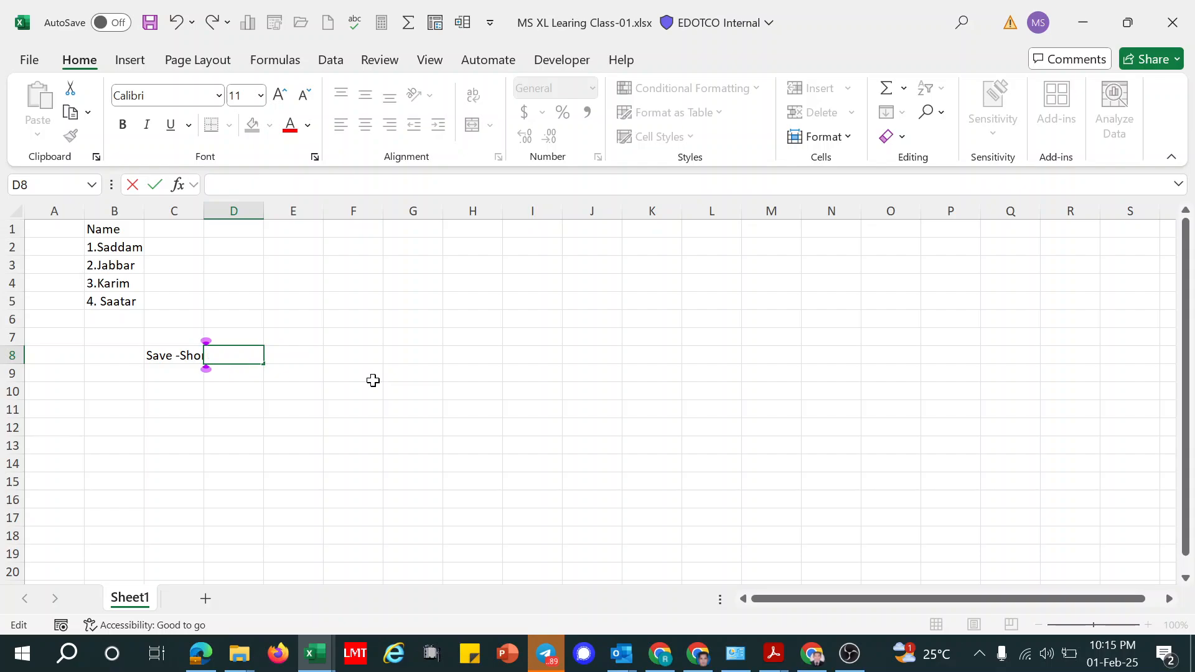
Step: Delete the "Save -Short cut" note from cell C8
left_click(197, 355)
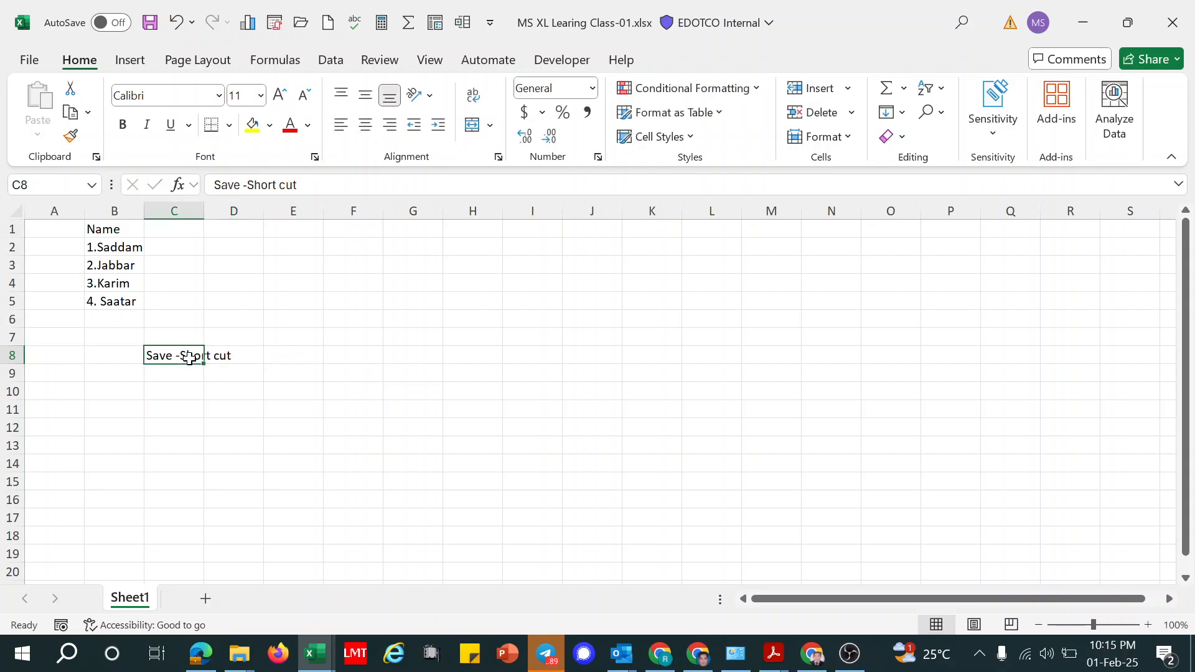
key("BackSpace")
left_click(129, 383)
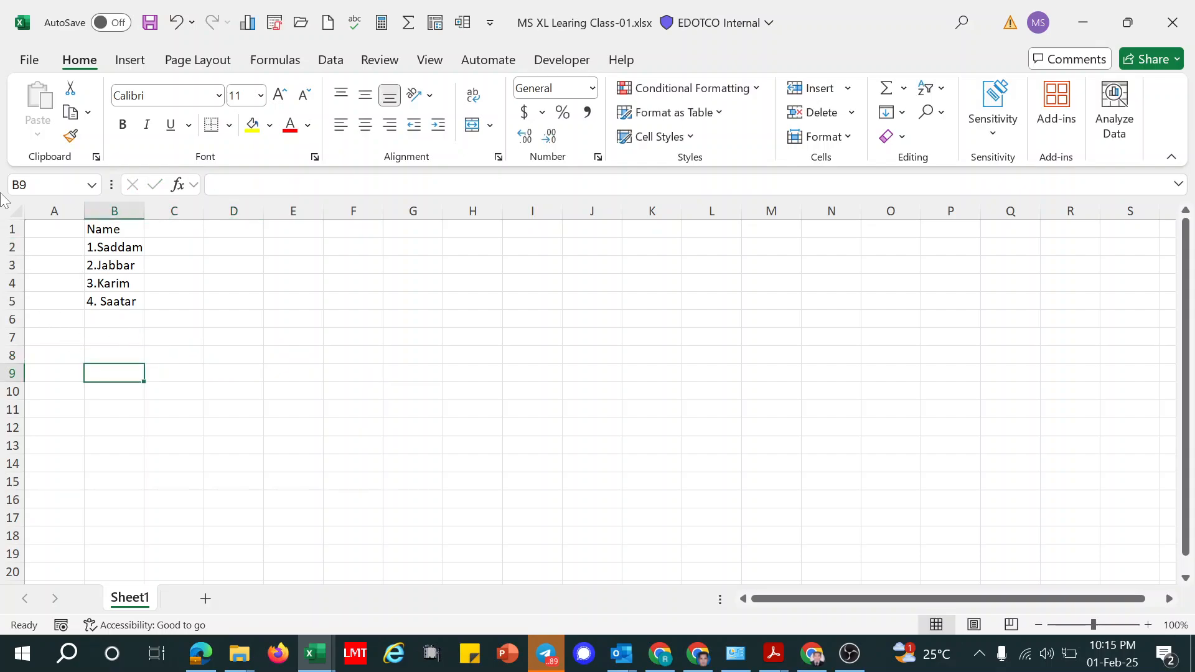
Step: Save the workbook under its current name using the file options, repeating the save once
left_click(28, 62)
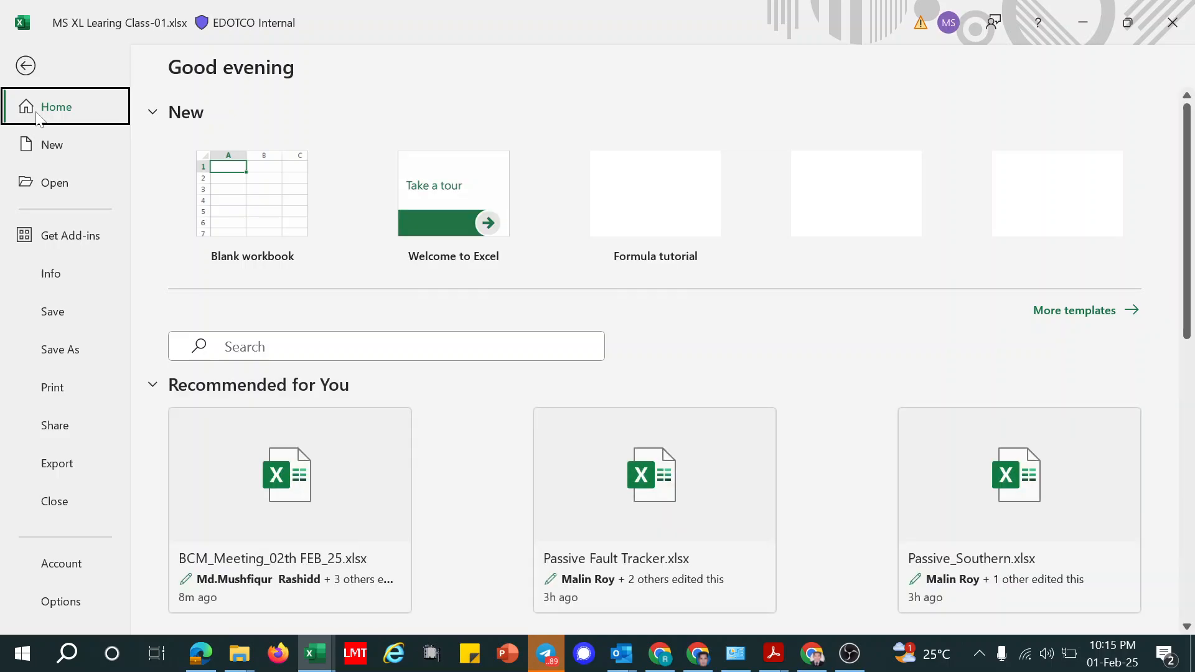
left_click(72, 319)
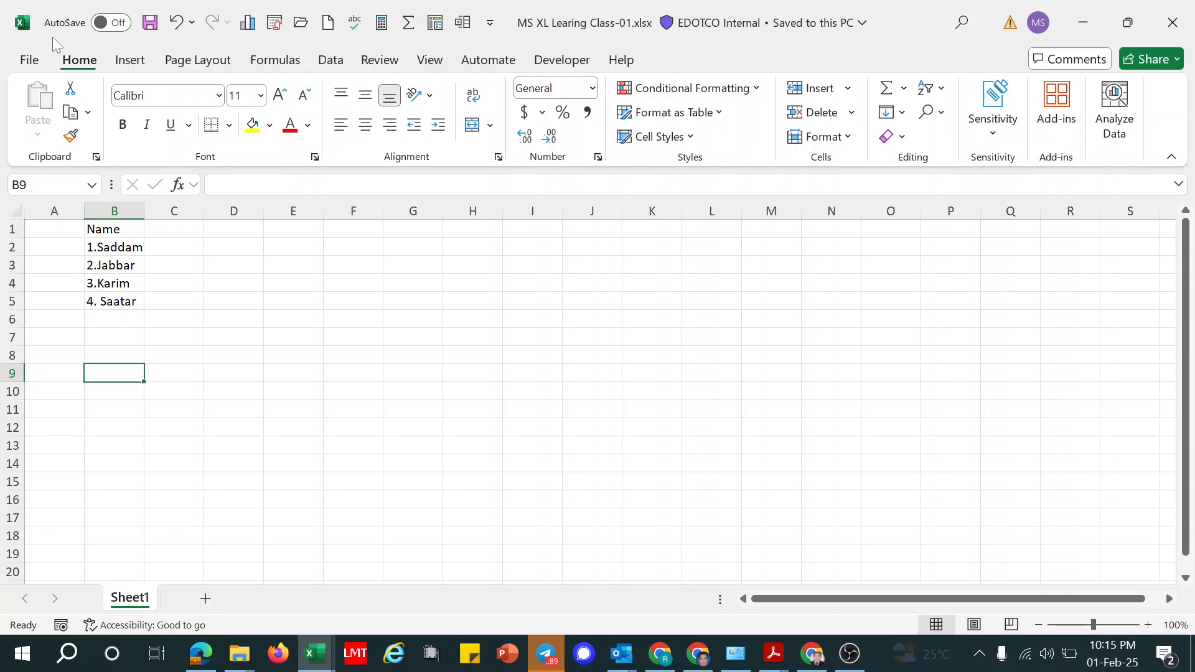
left_click(29, 61)
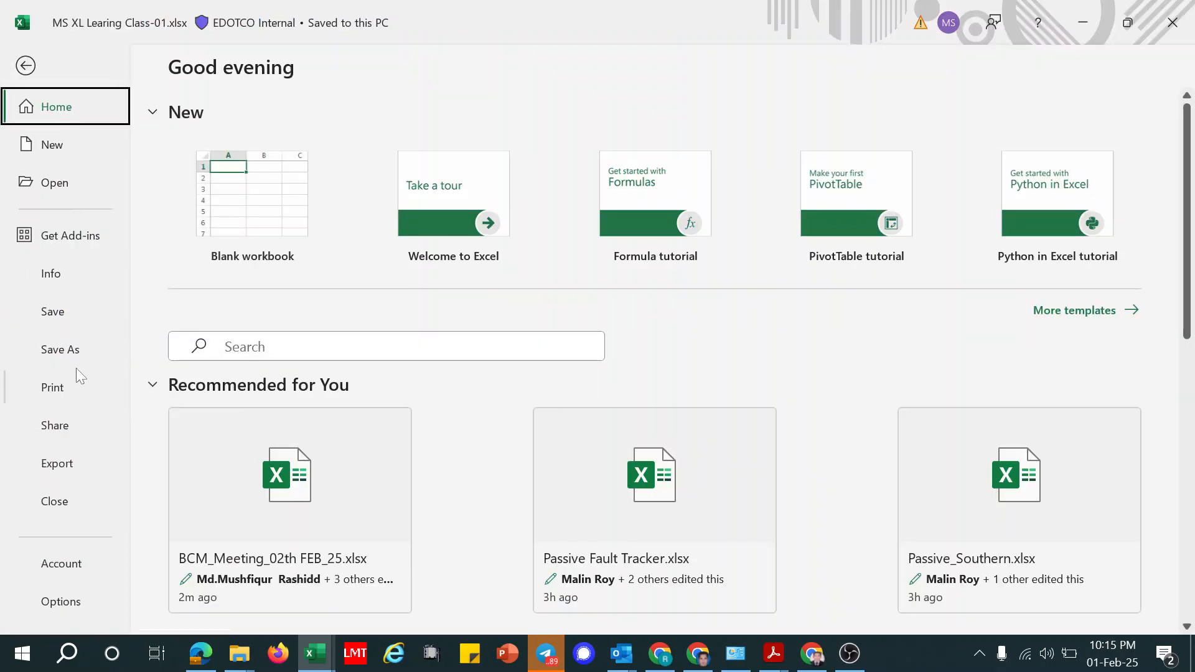
left_click(52, 313)
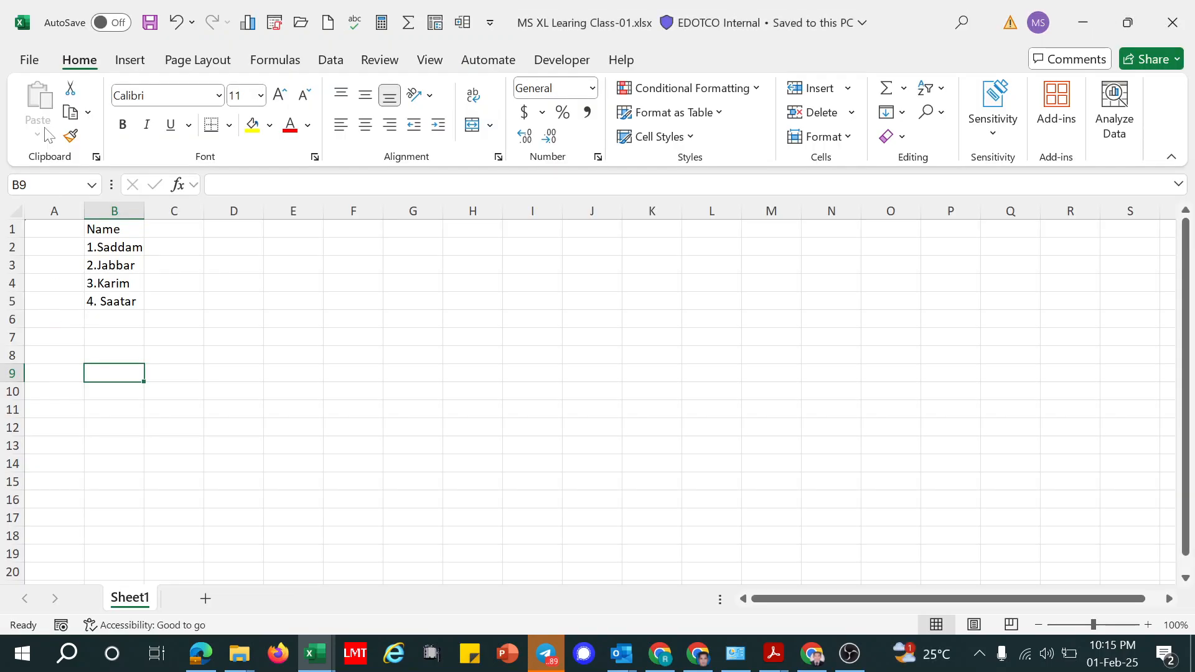
Step: Look through the Save As locations This PC, Show more and Add a Place, and the print preview, without applying anything
left_click(29, 61)
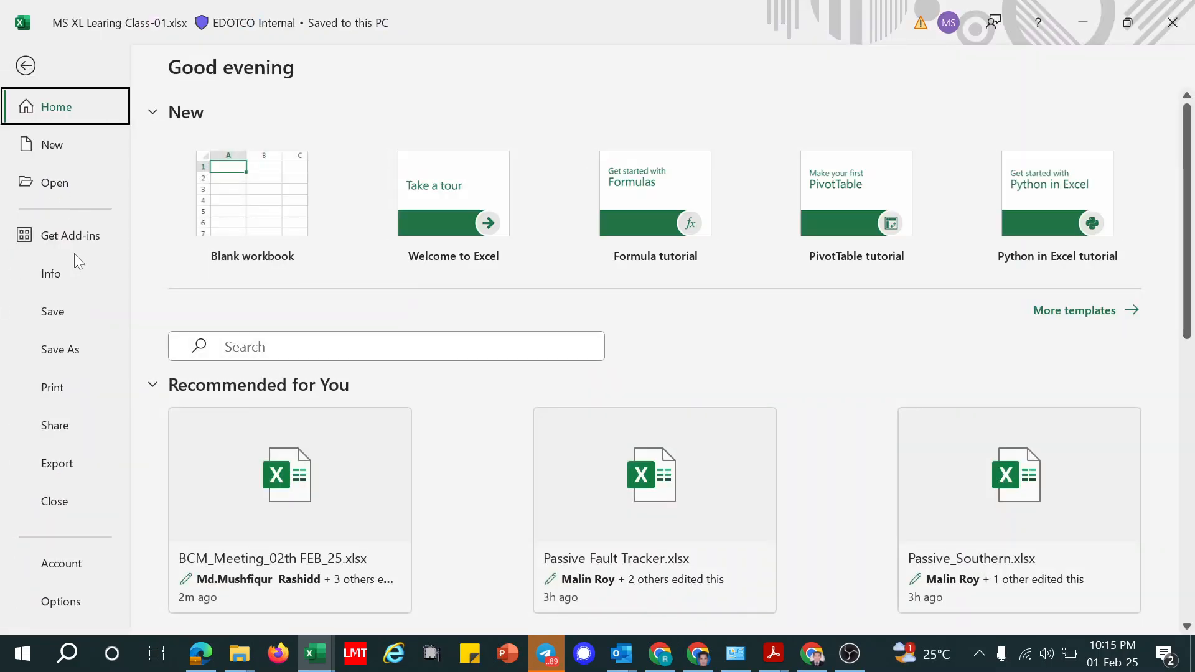
left_click(69, 351)
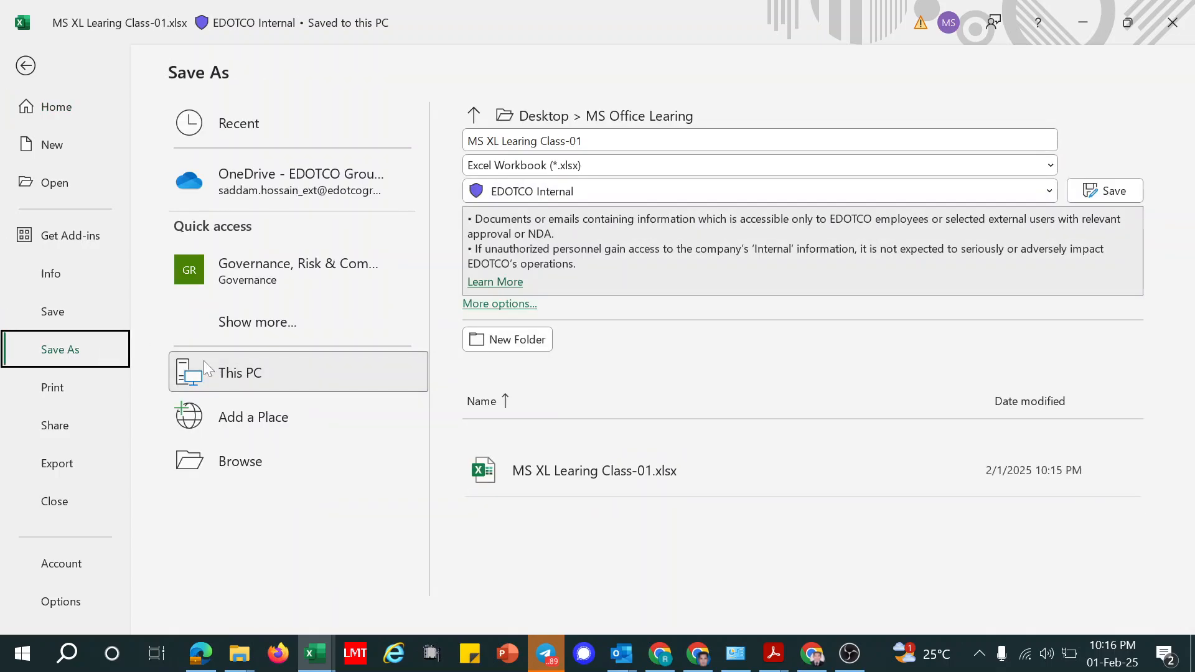
left_click(236, 369)
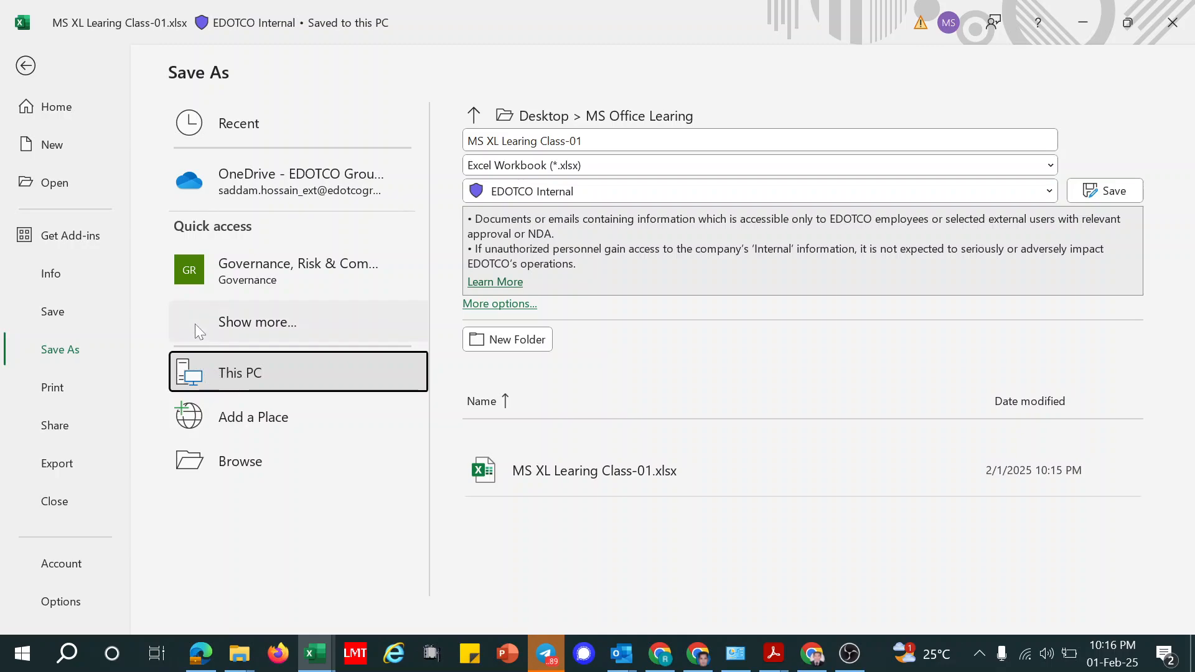
left_click(219, 324)
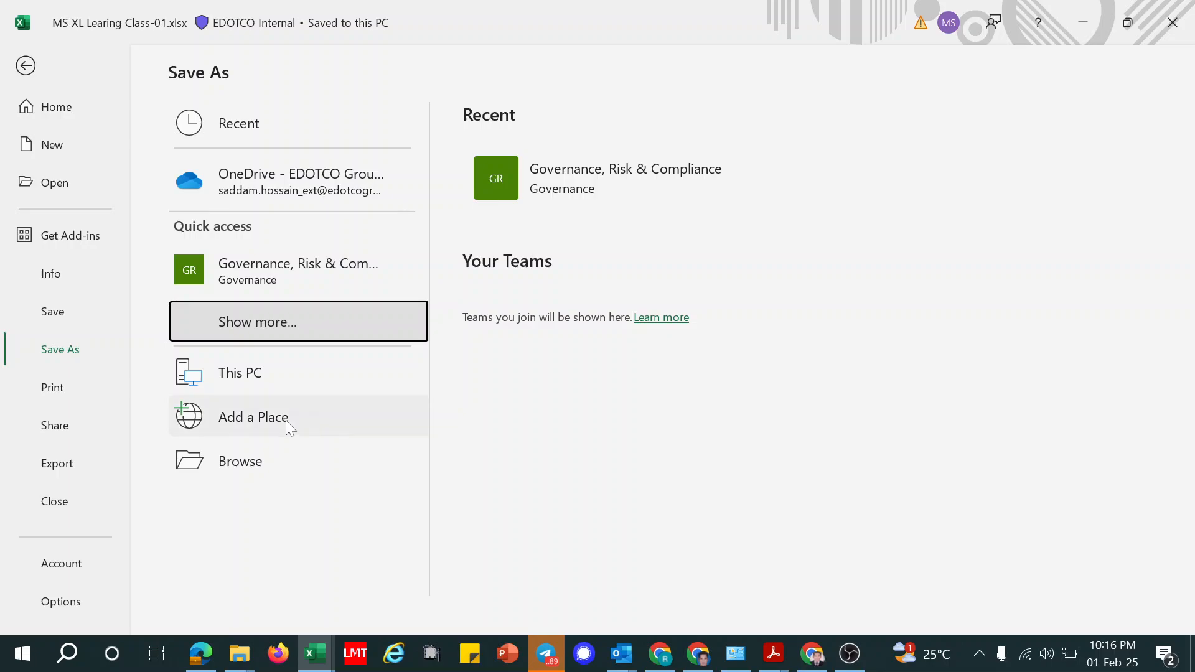
left_click(262, 419)
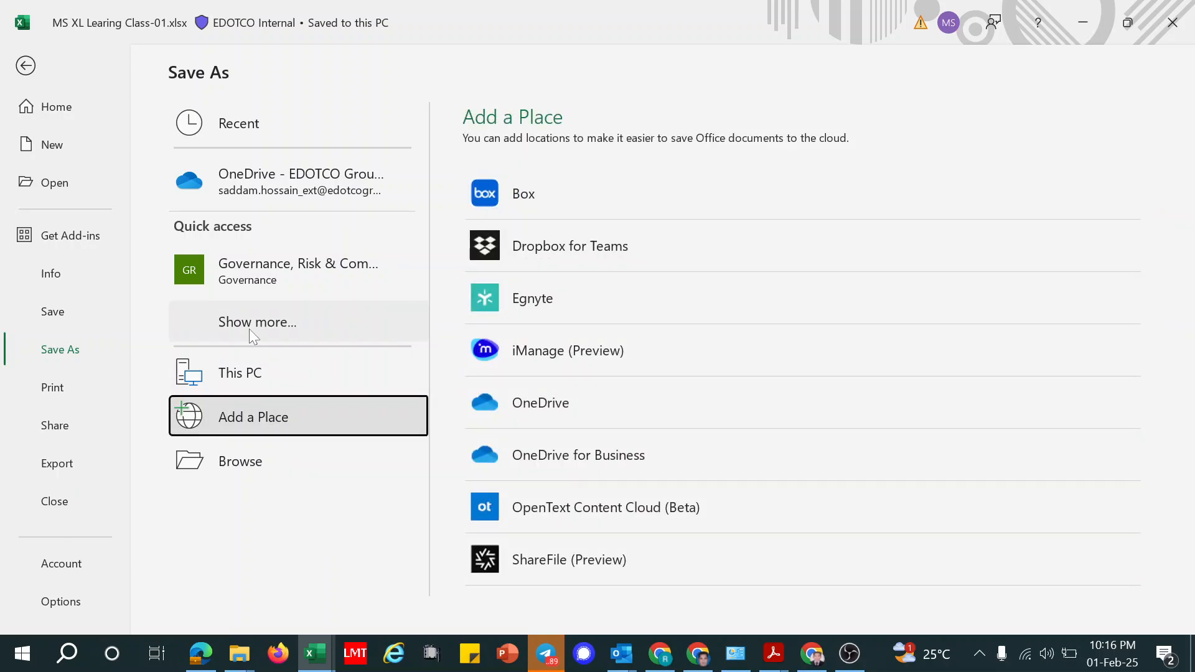
left_click(64, 387)
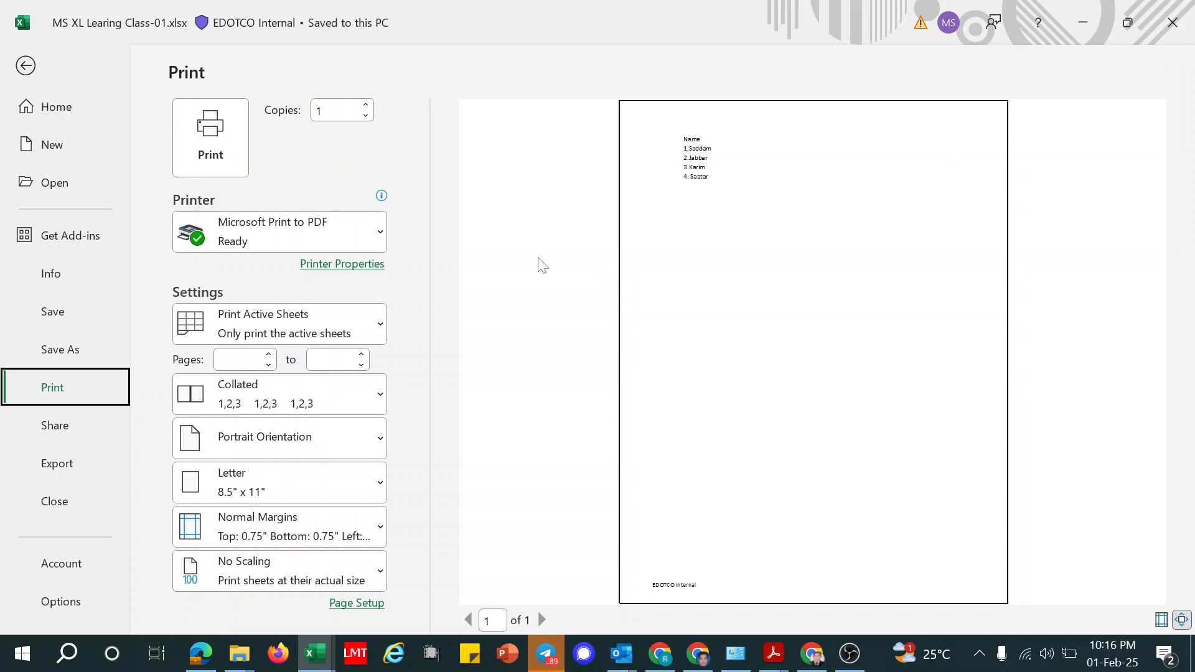
key("Escape")
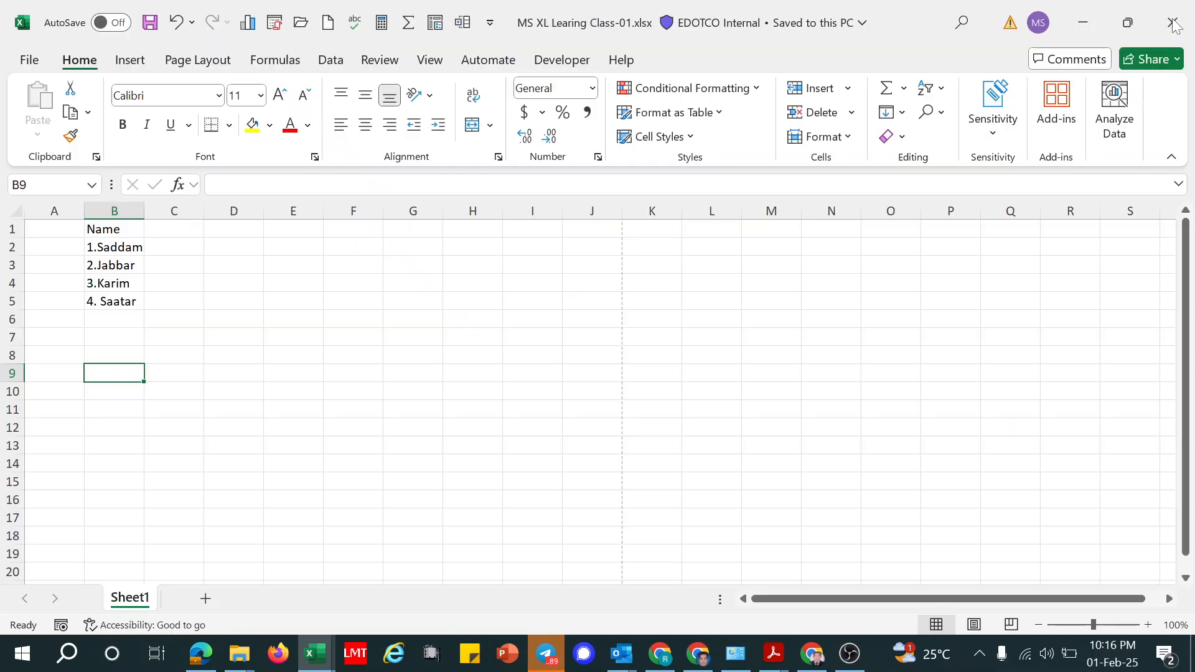
Step: Close the class workbook and reopen MS XL Learing Class-01.xlsx from the MS Office Learing folder in File Explorer
left_click(1173, 23)
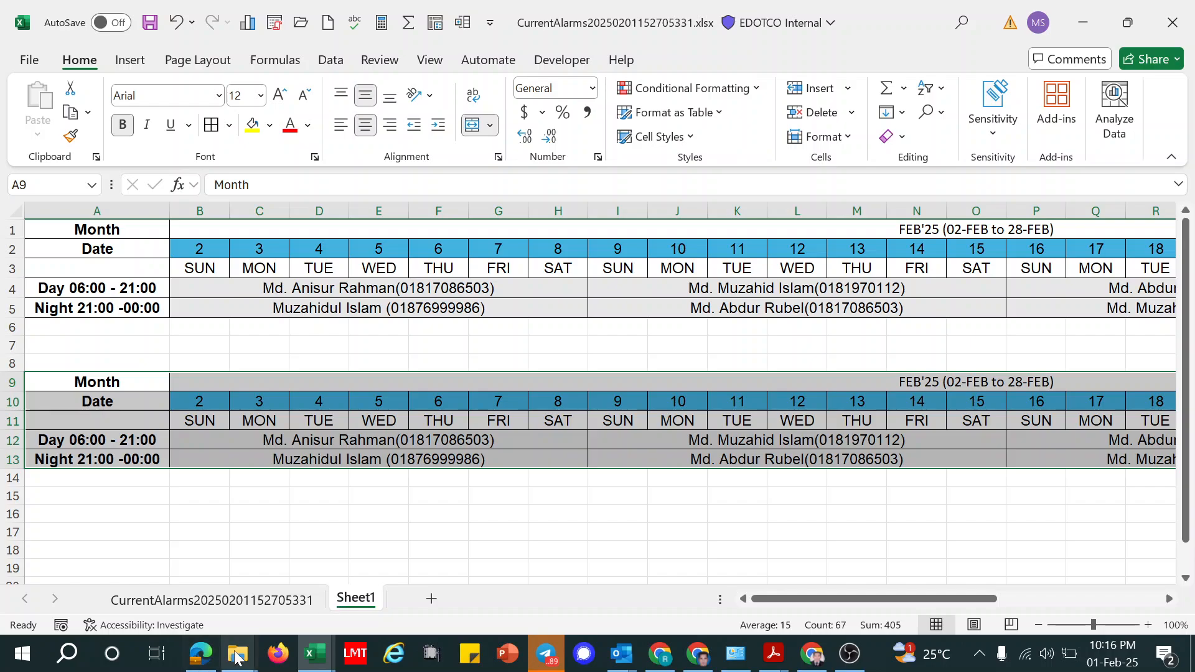
mouse_move(315, 654)
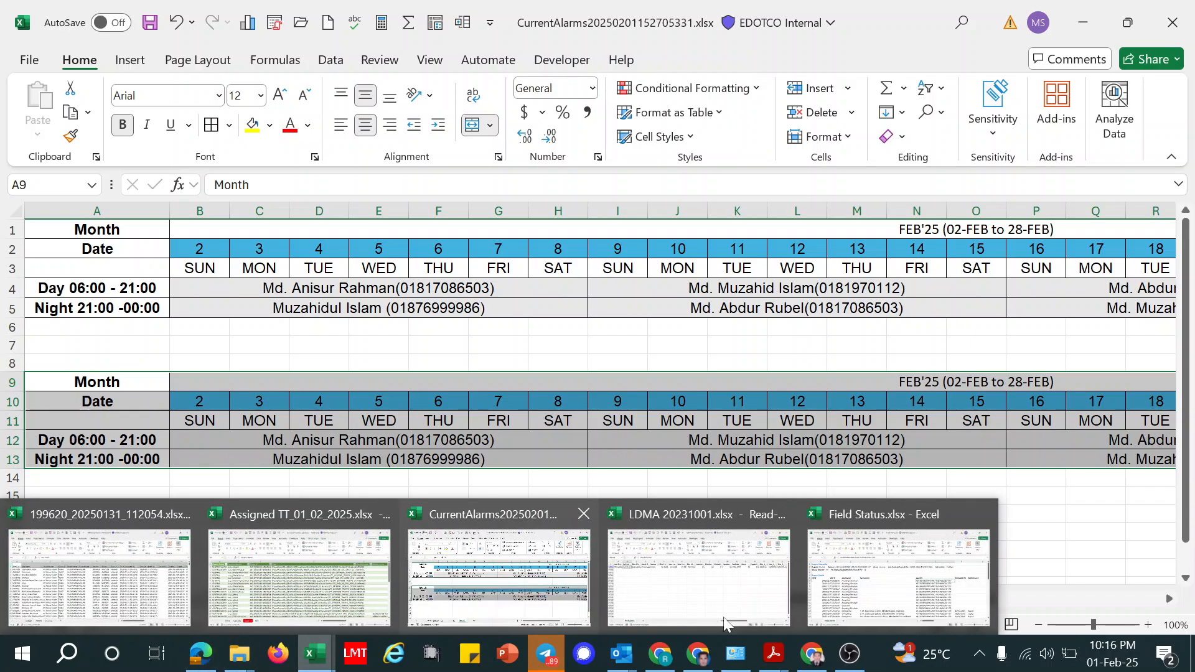
mouse_move(787, 579)
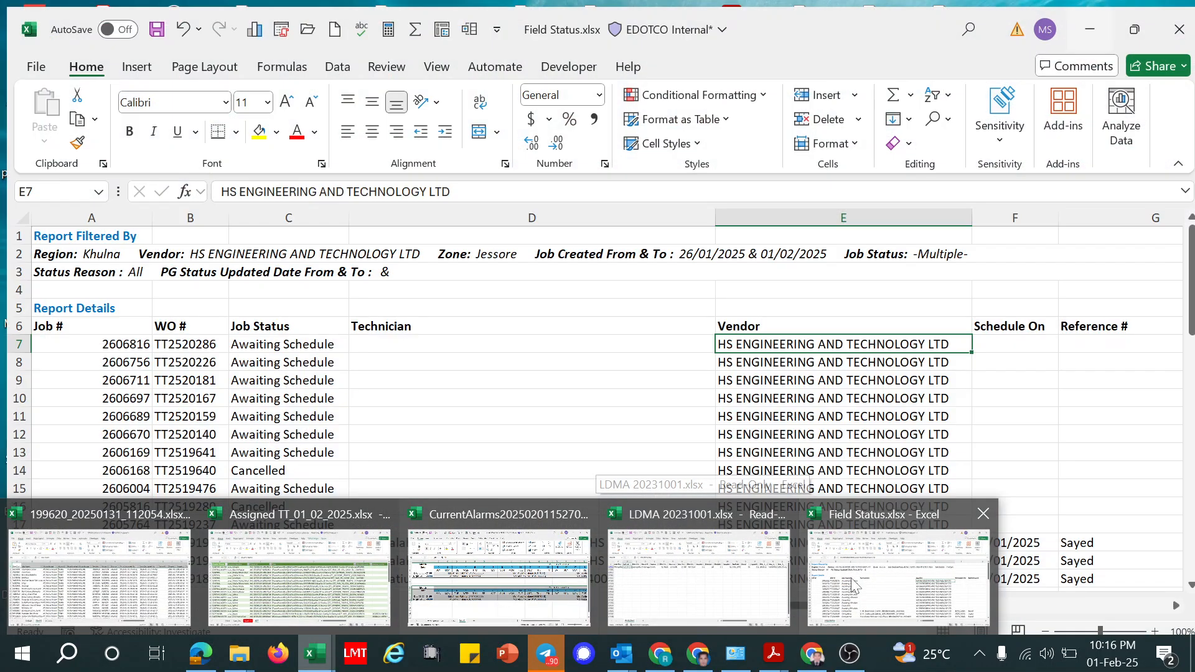
left_click(850, 577)
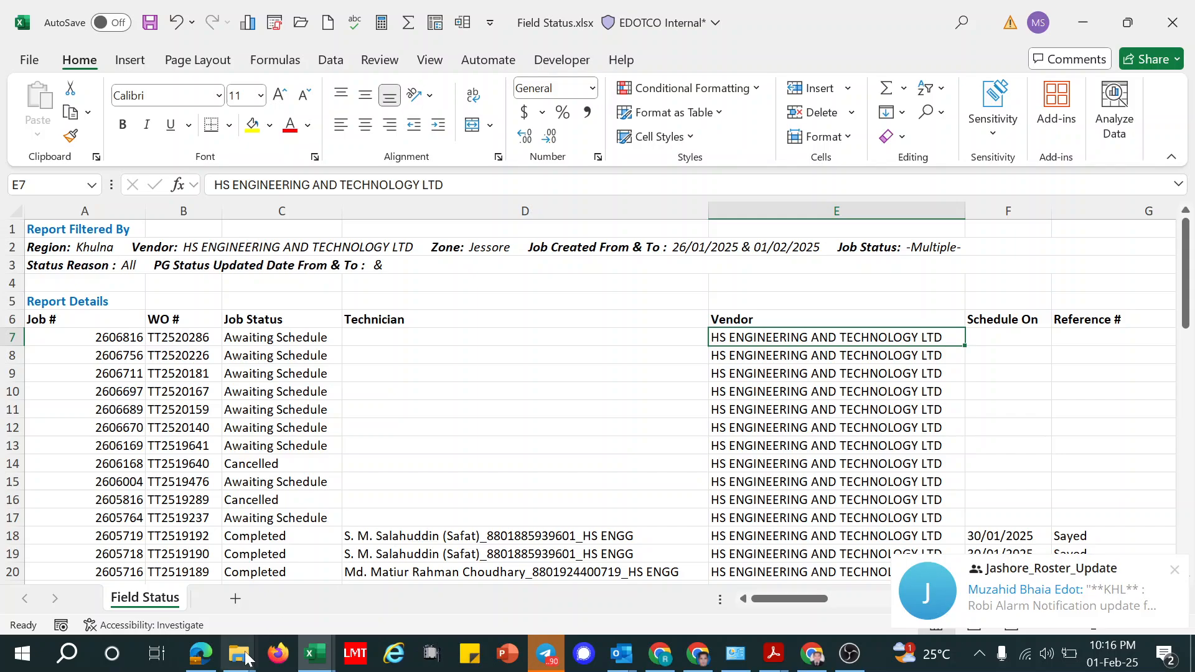
mouse_move(243, 658)
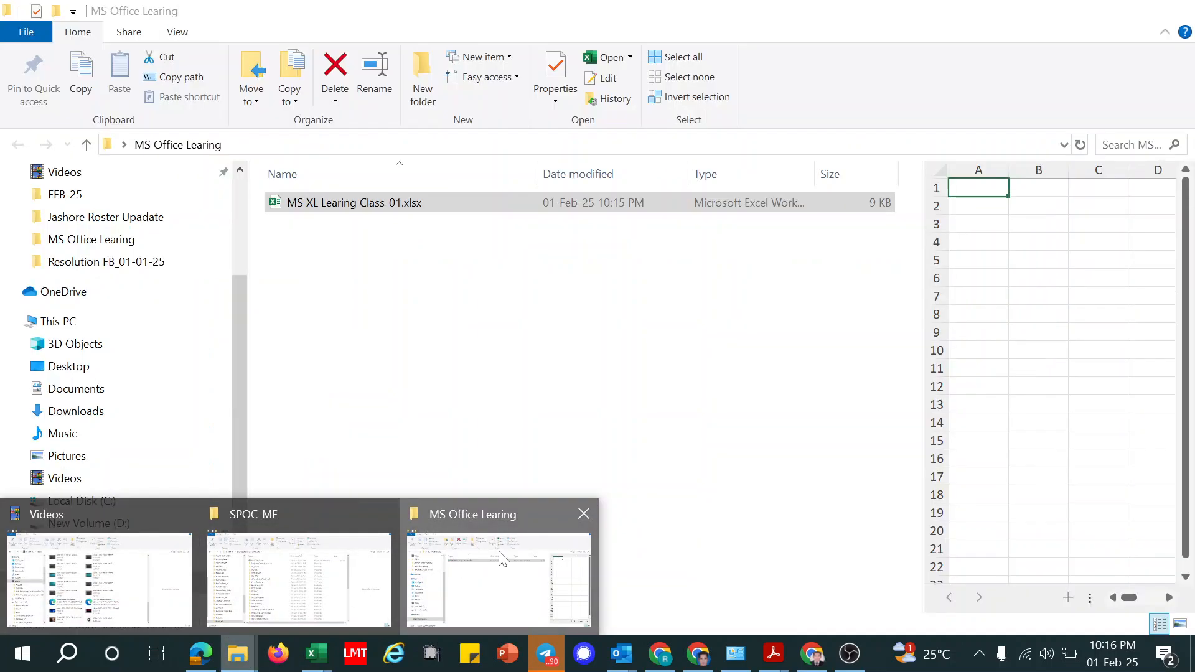
left_click(502, 557)
double_click(376, 207)
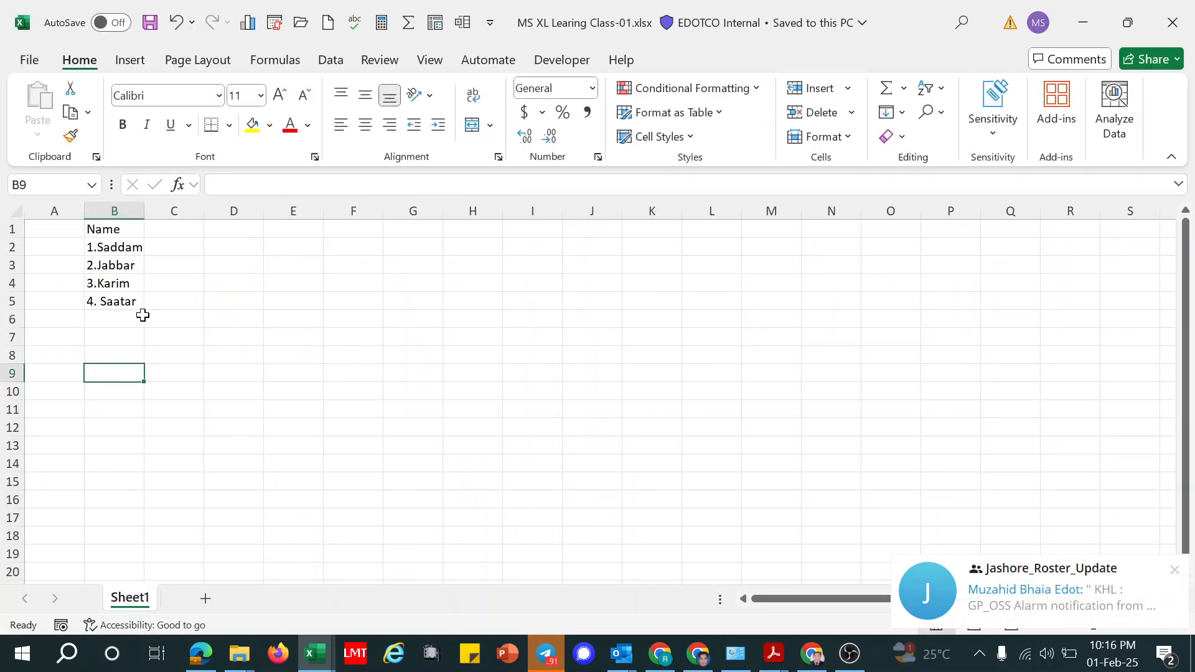
Step: Look through the print preview and the workbook sharing options, then return to the sheet without applying anything
left_click(148, 319)
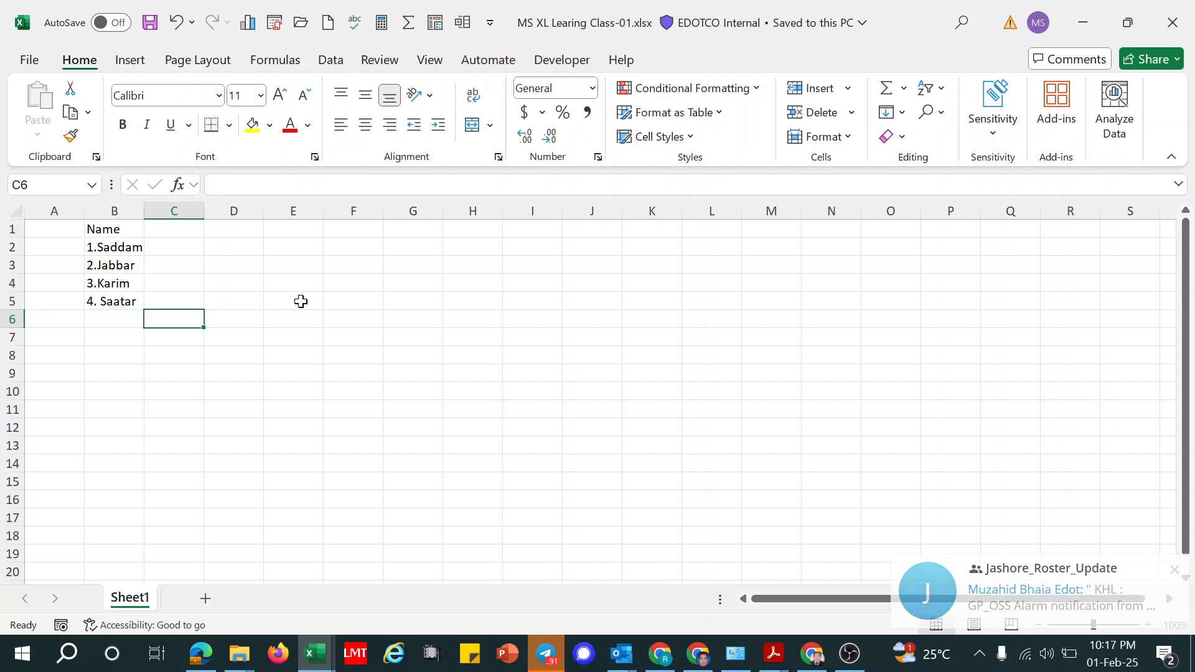
key("ctrl+p")
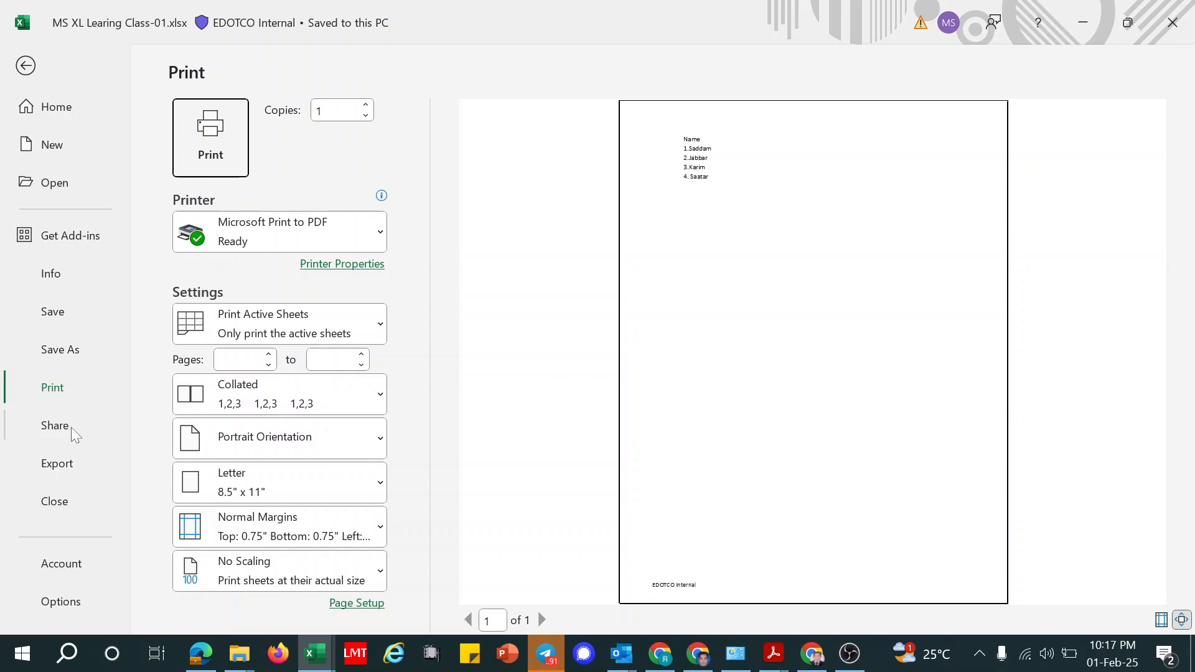
left_click(55, 426)
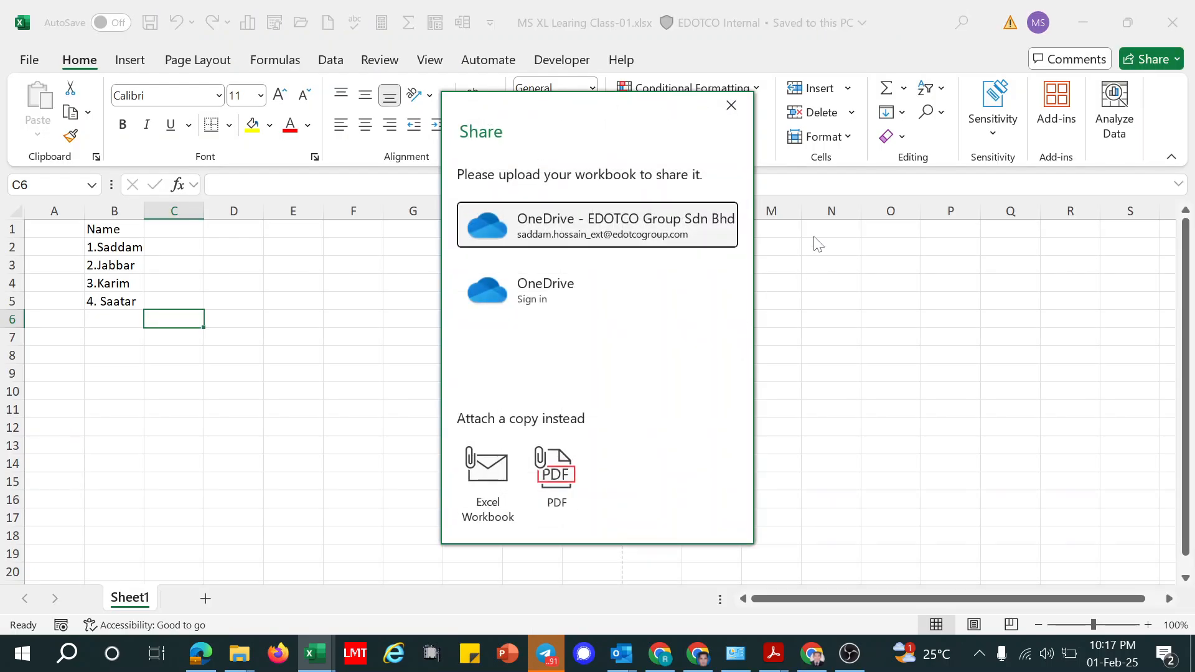
left_click(735, 105)
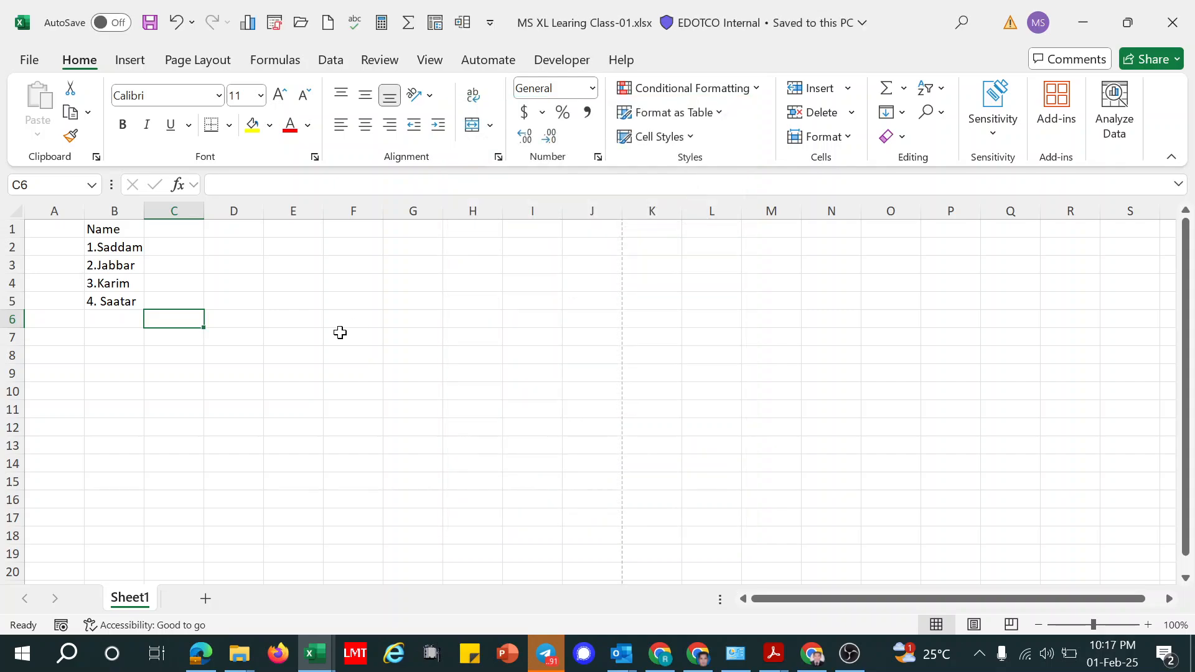
left_click(203, 387)
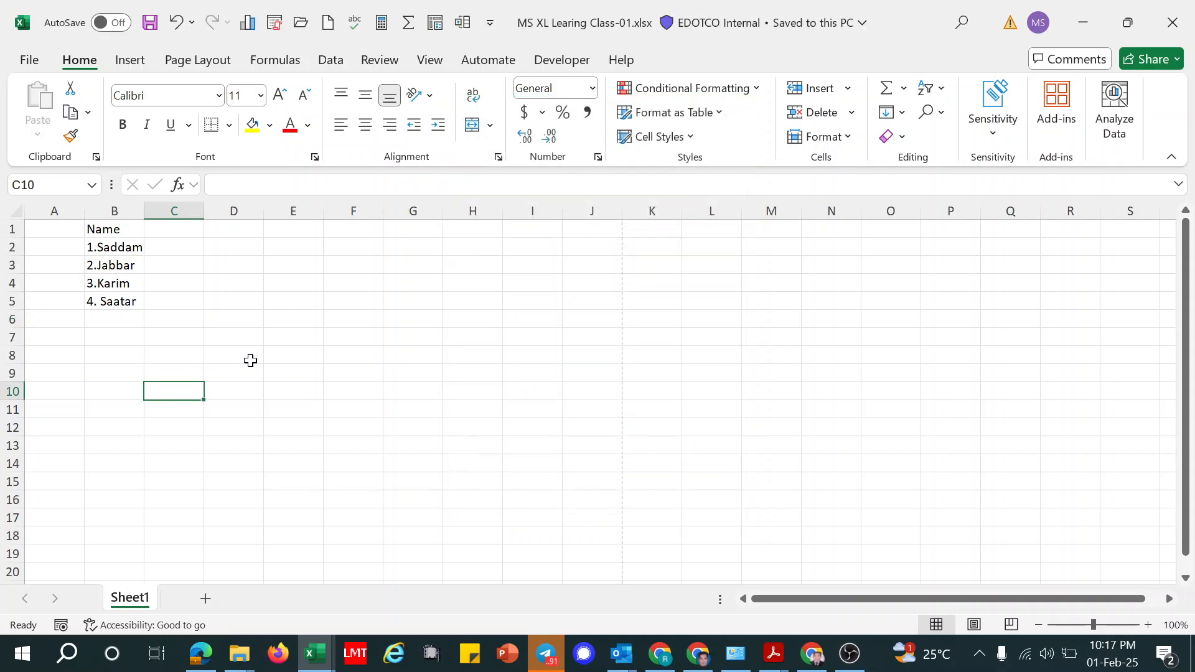
left_click(286, 304)
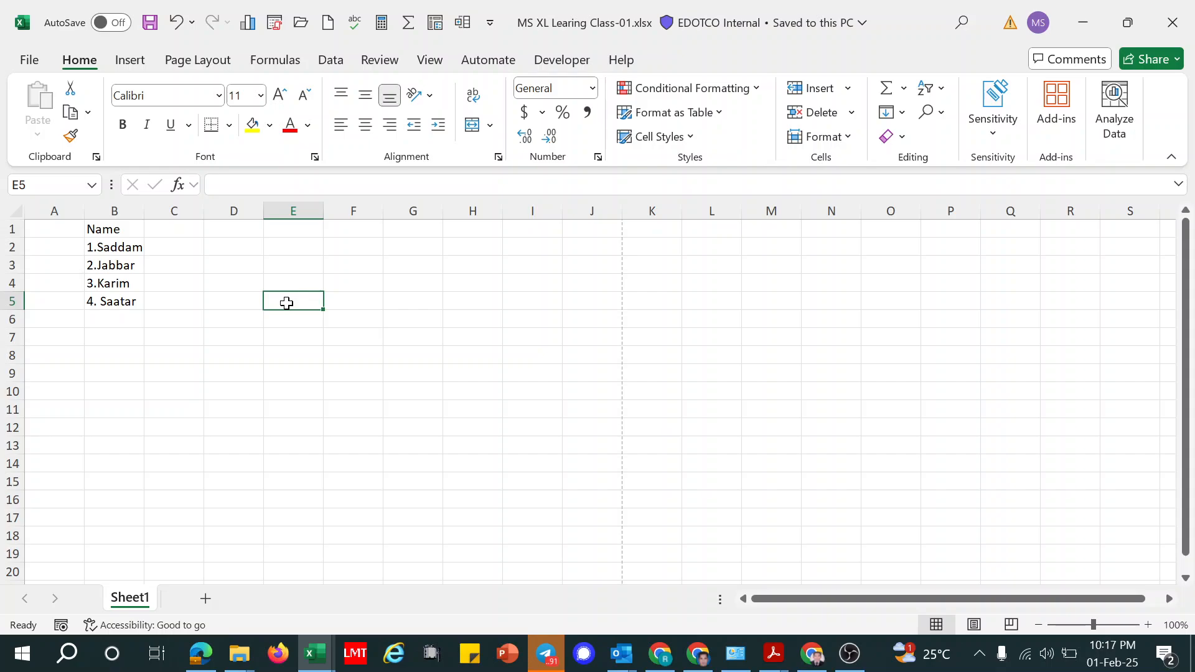
left_click(281, 278)
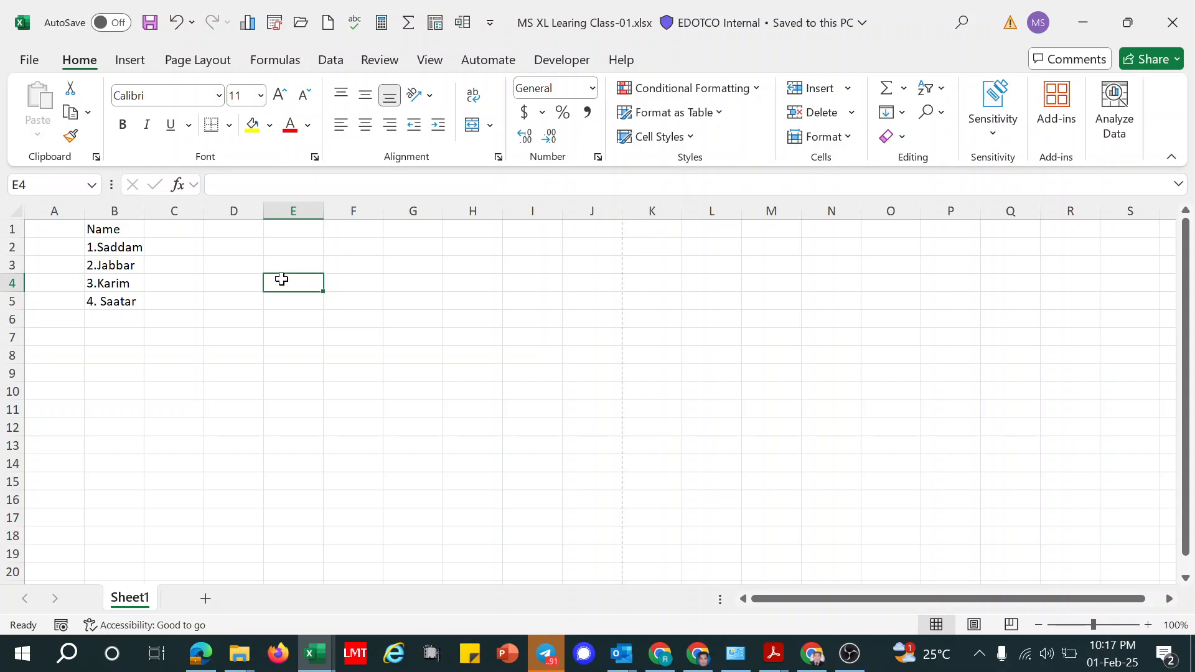
left_click(288, 263)
left_click(296, 245)
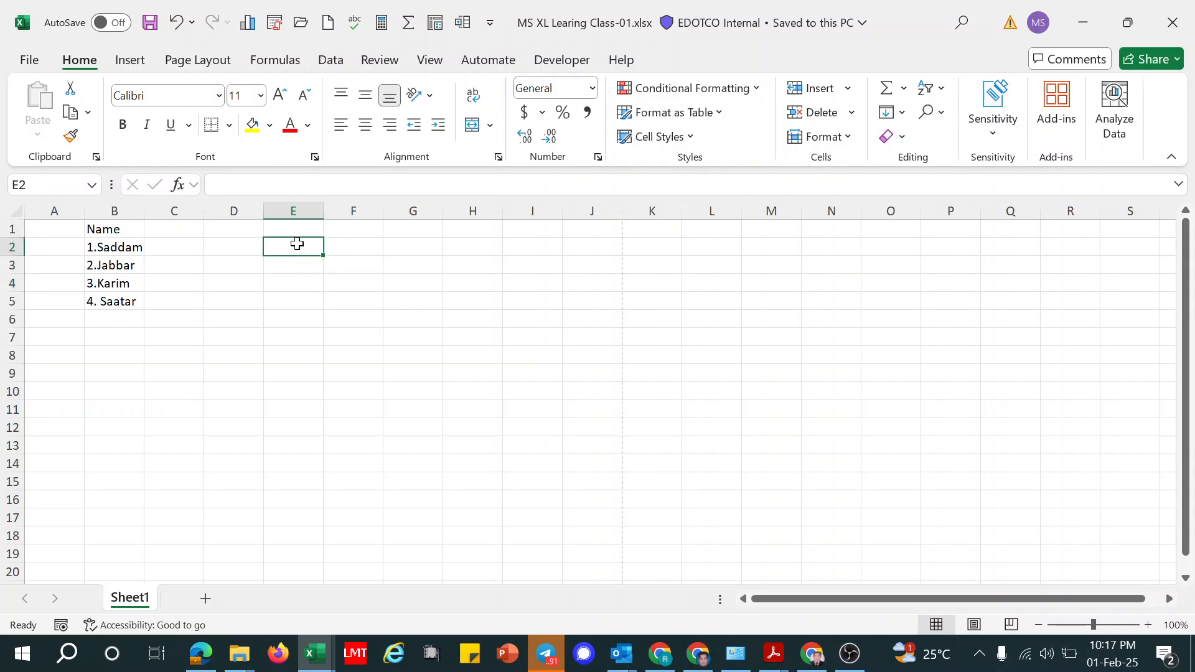
left_click(352, 247)
left_click(350, 266)
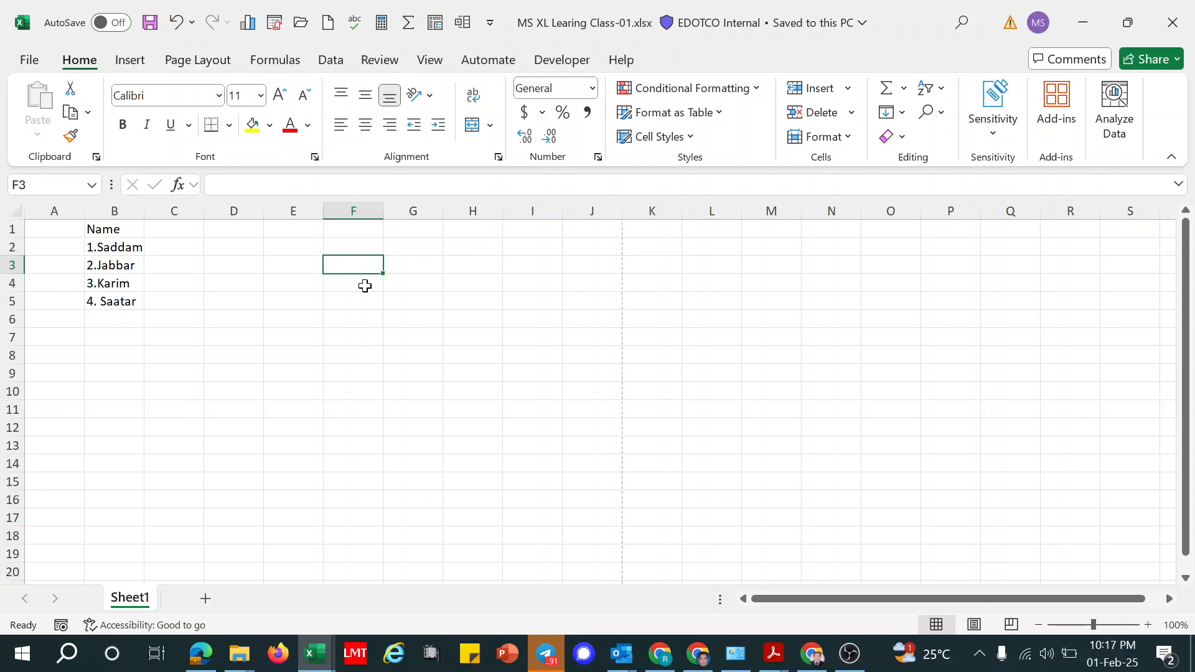
double_click(353, 305)
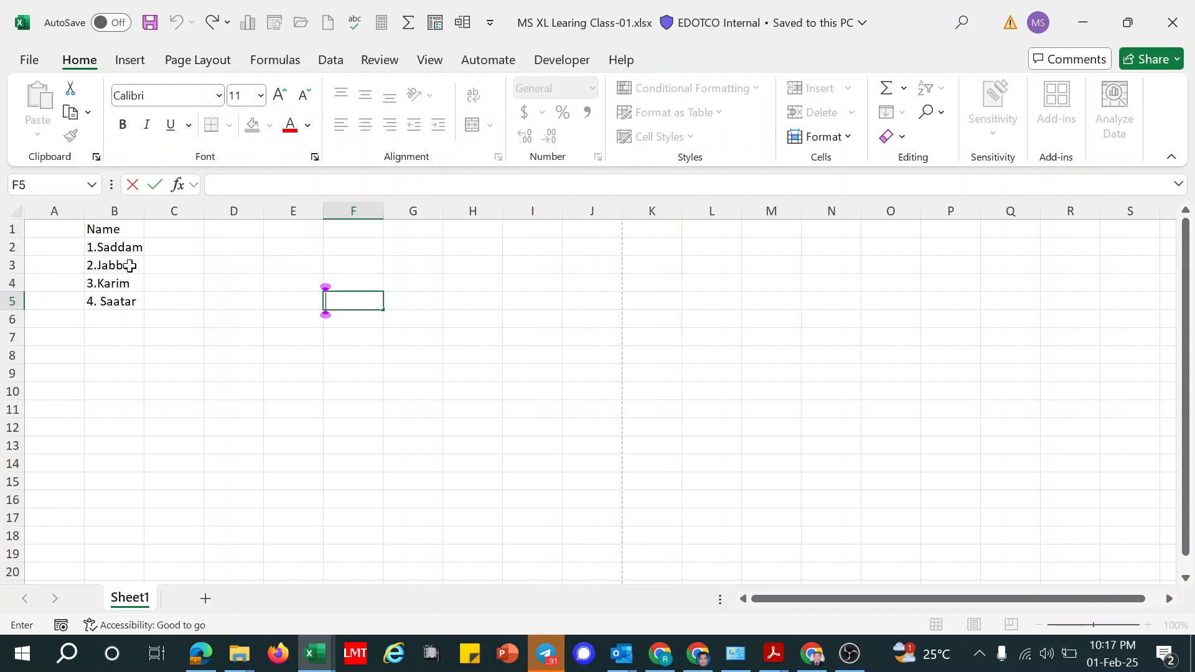
left_click(109, 247)
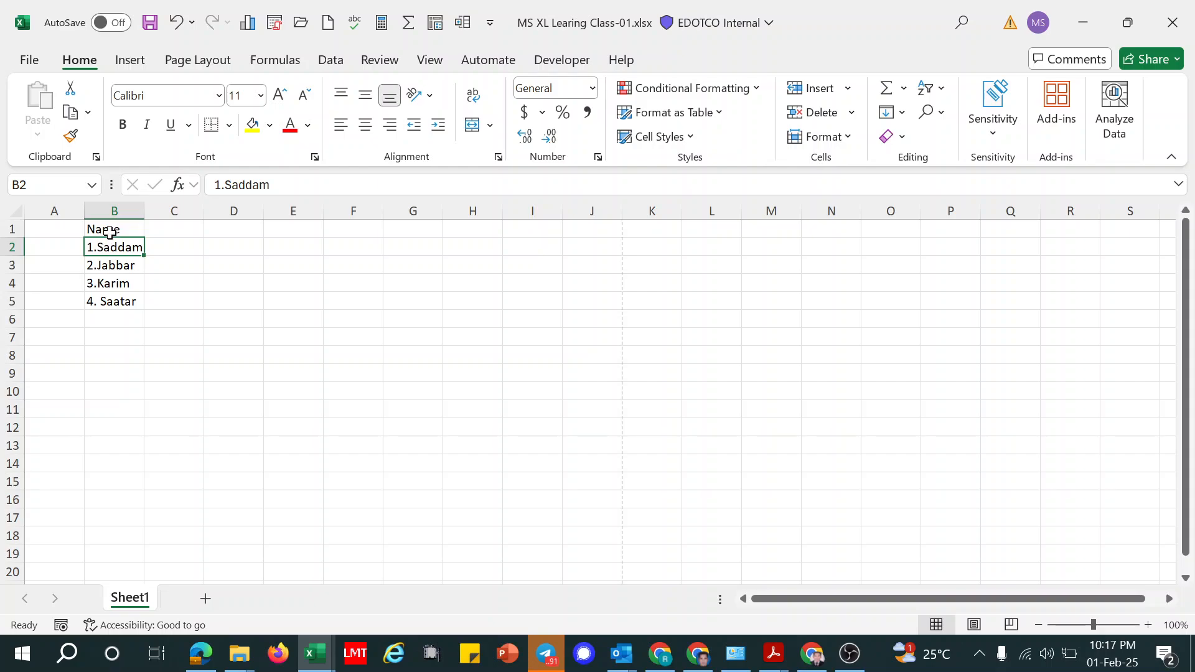
left_click(108, 211)
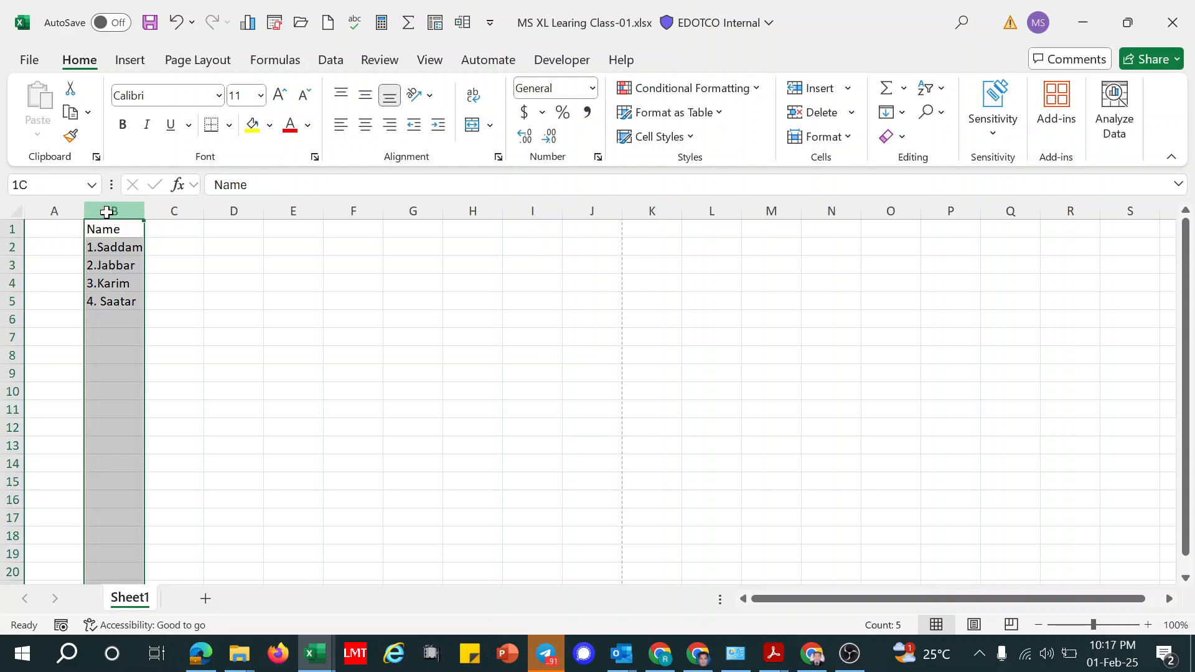
left_click(110, 247)
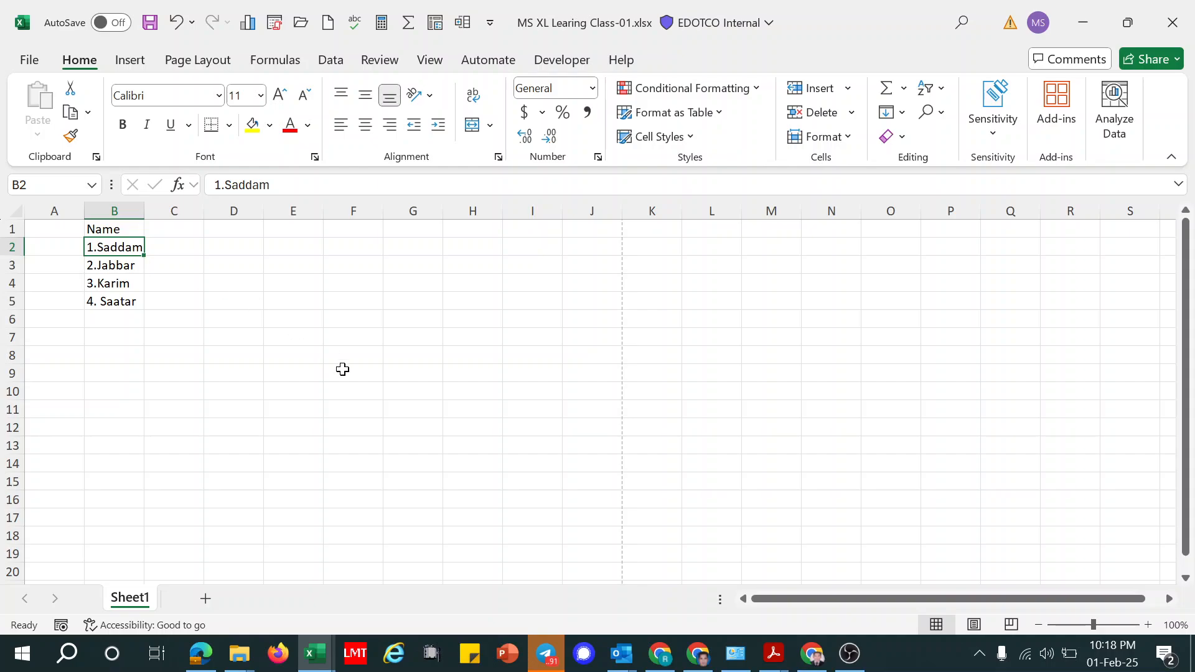
left_click(424, 340)
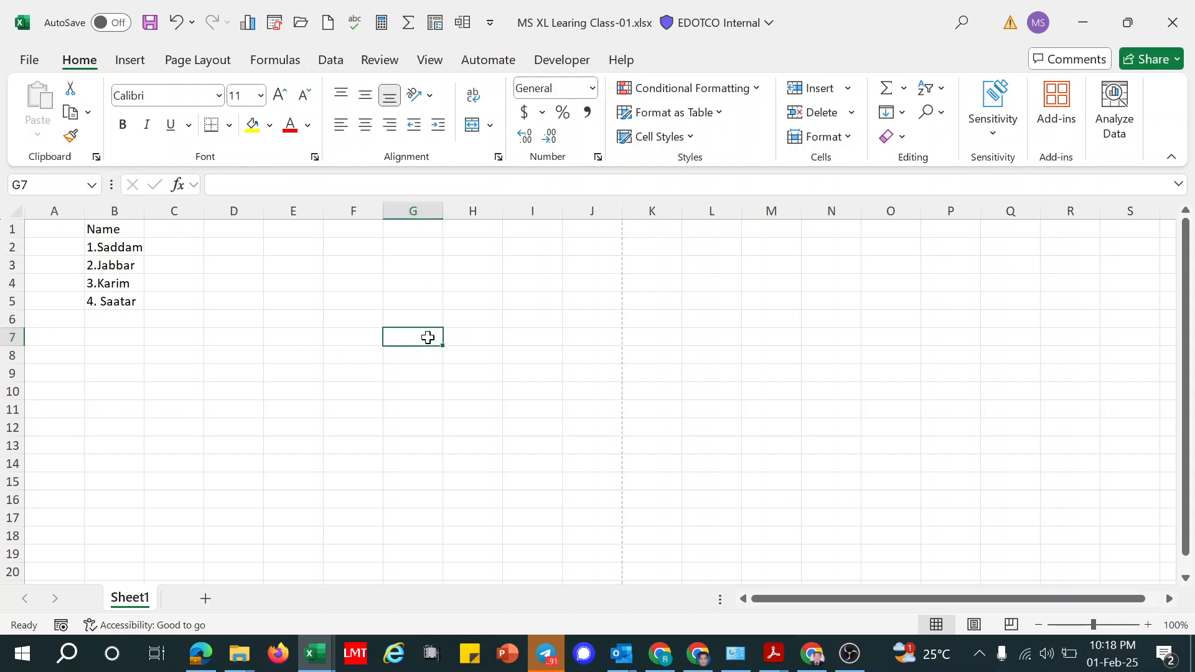
left_click(373, 335)
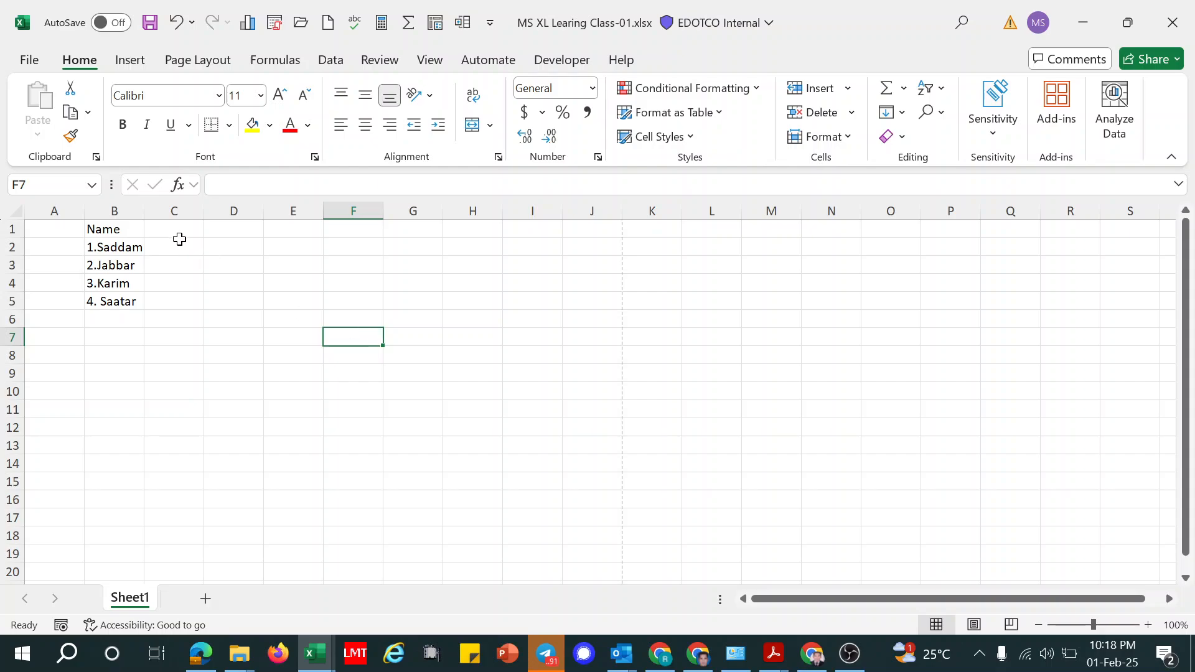
Step: Replace the heading in cell B1 with Bangladesh Telecommunication Engineering
left_click(128, 228)
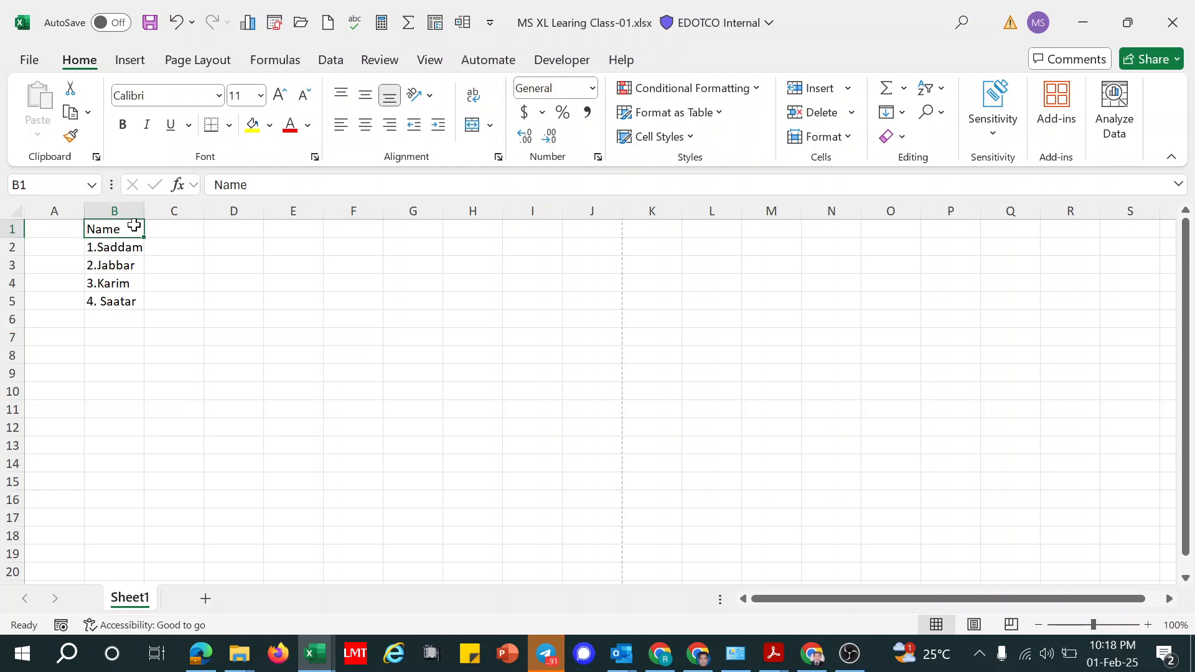
double_click(120, 228)
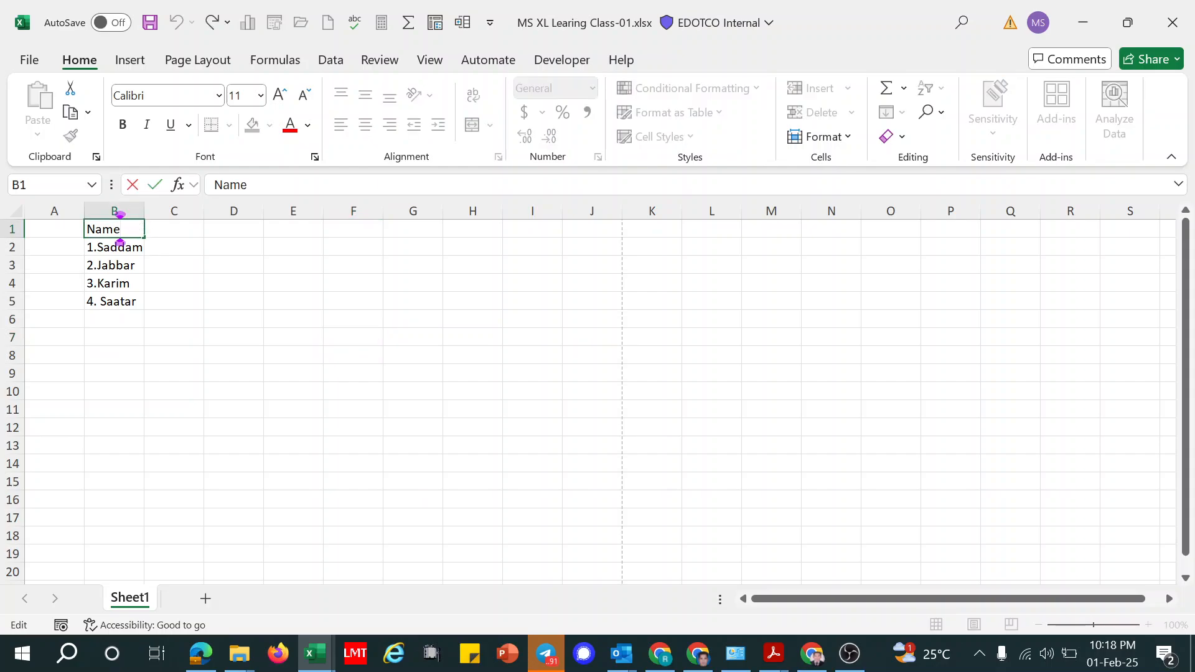
key("BackSpace")
key("BackSpace")
key("BackSpace")
key("BackSpace")
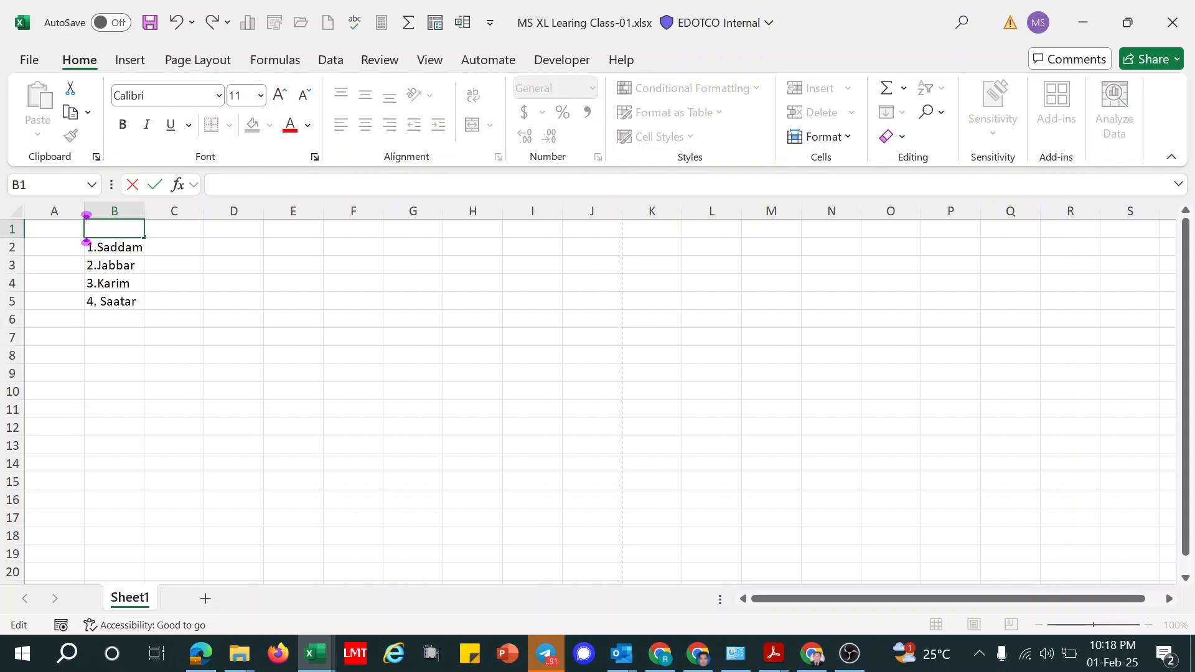
type("Bangla")
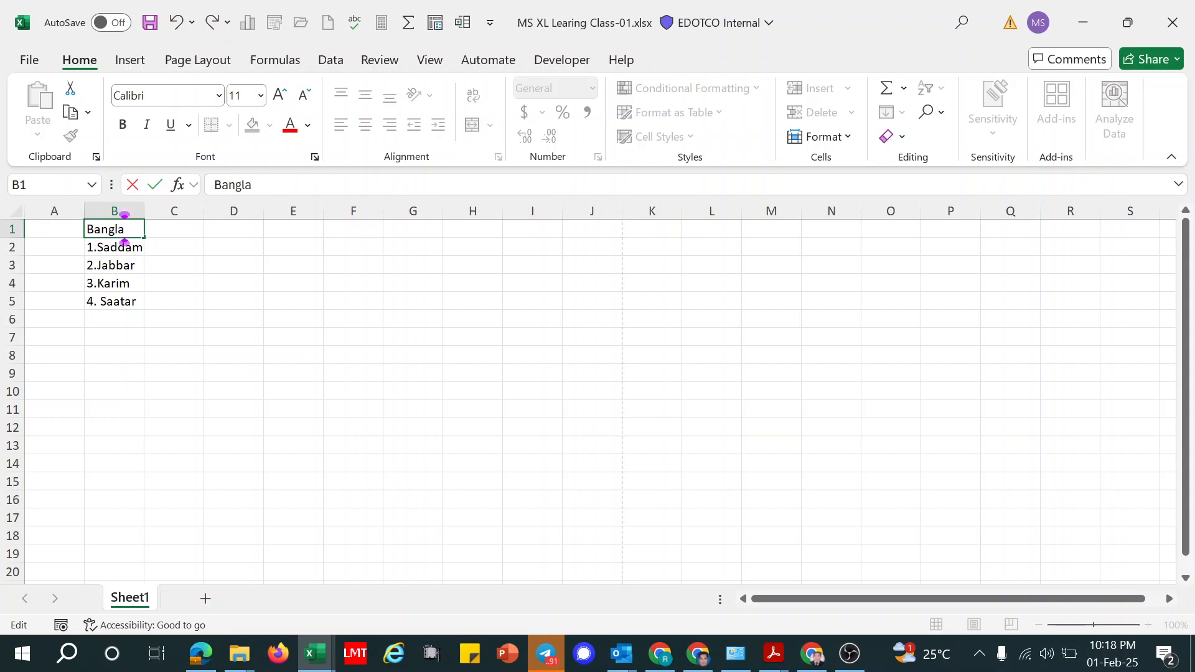
type("desh")
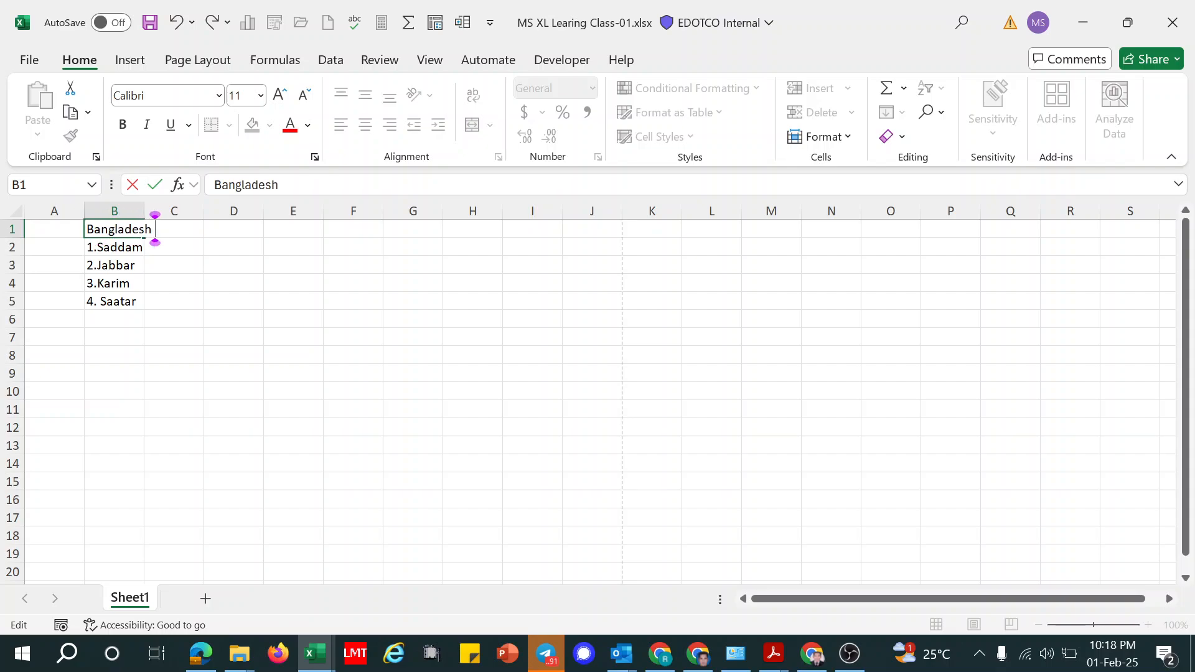
type(" Tele")
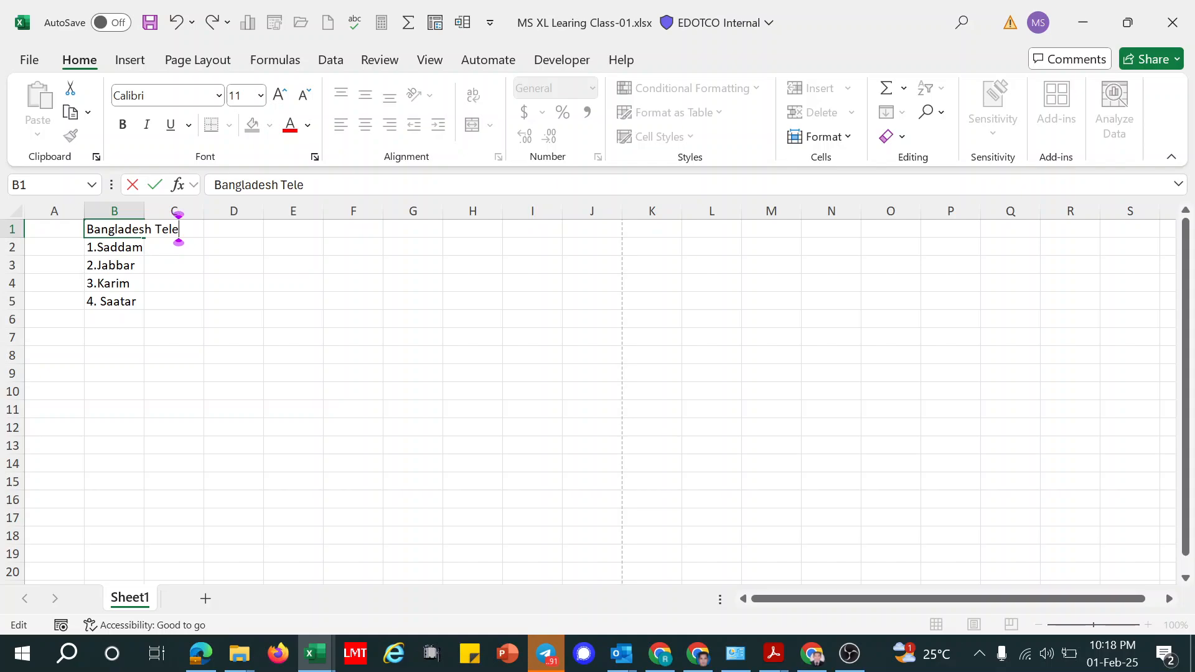
type("commun")
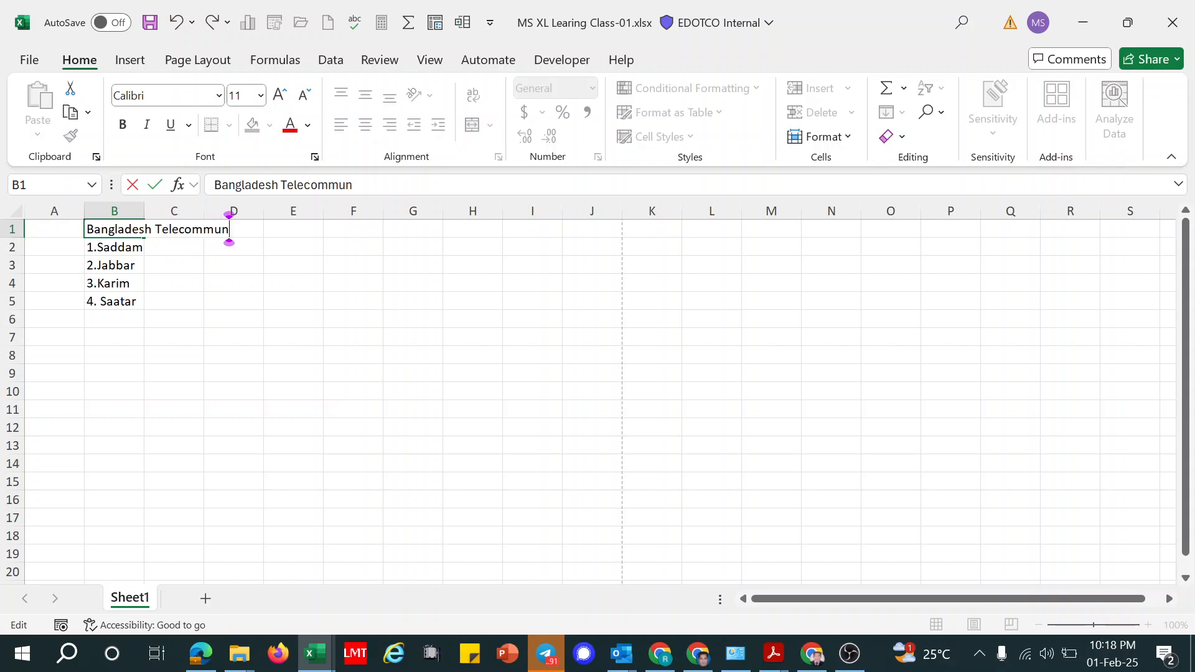
type("ication  E")
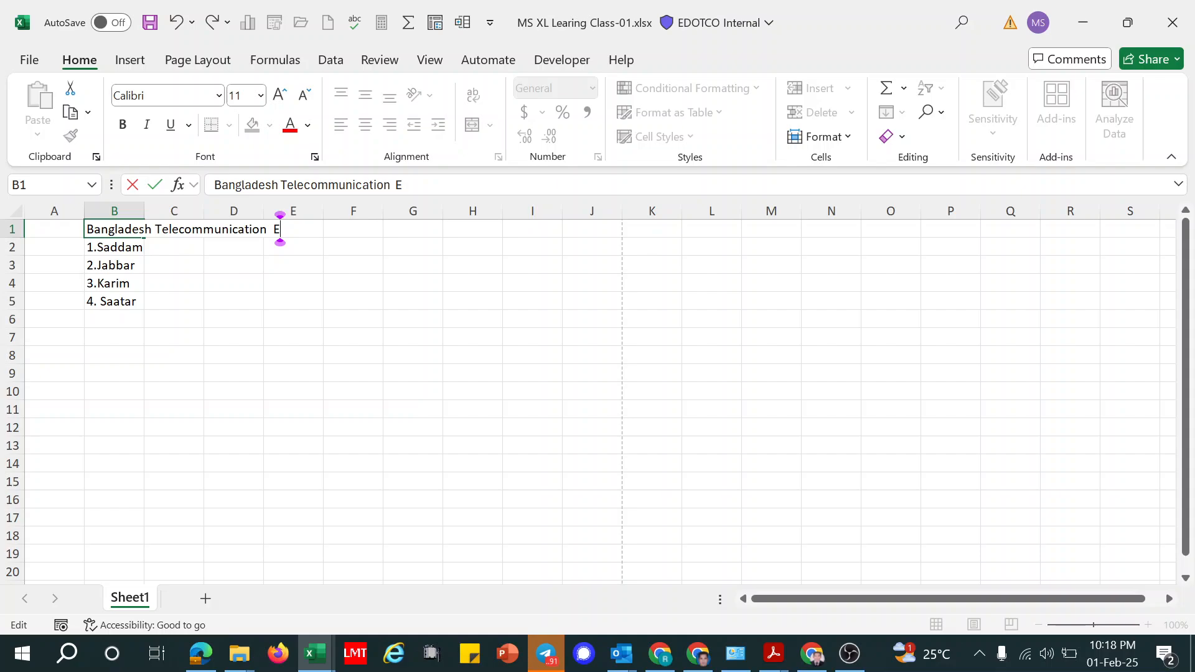
type("ngineer")
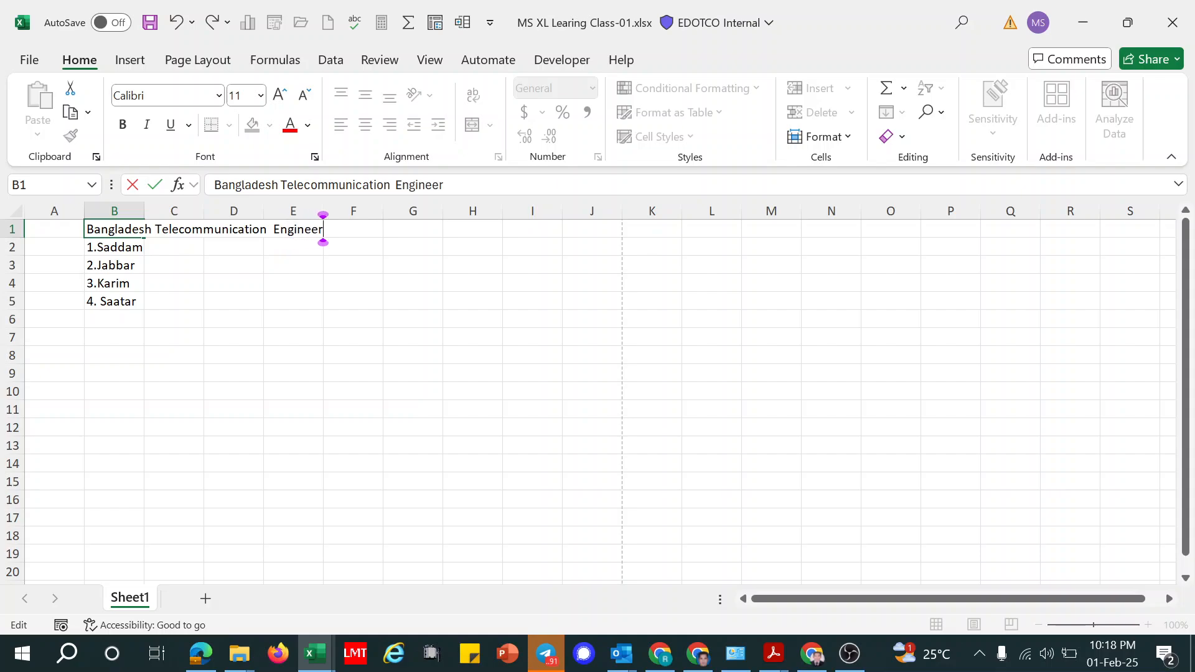
type("ing")
left_click(207, 297)
Step: AutoFit the width of column B to the long heading in cell B1
left_click(131, 224)
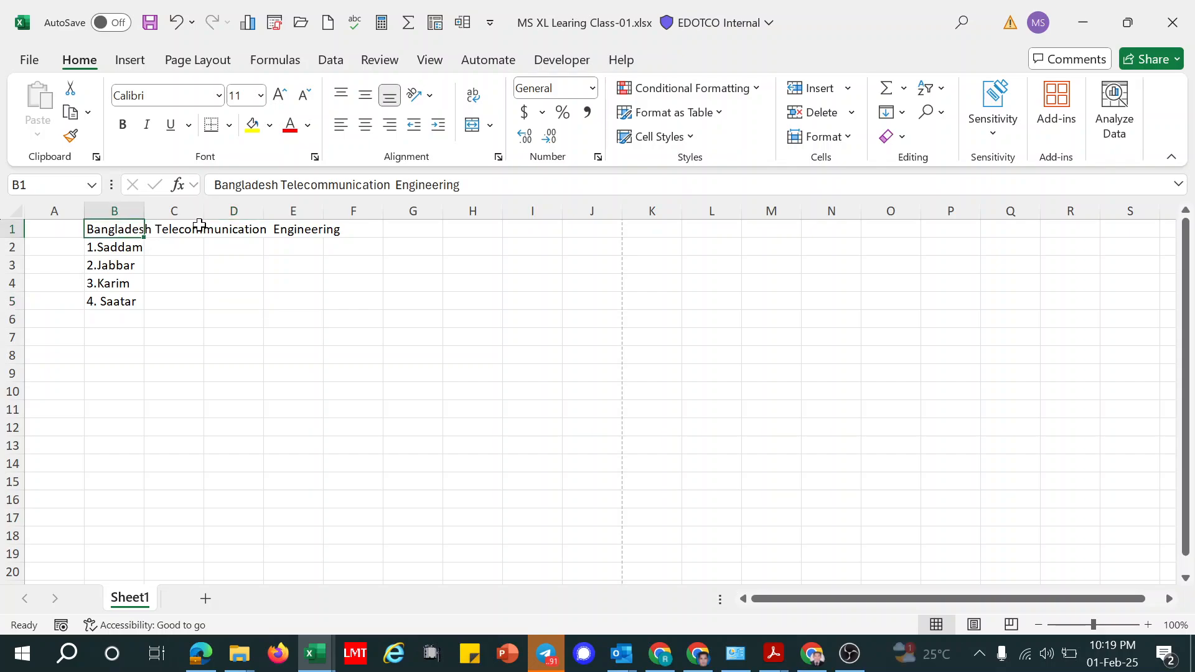
double_click(142, 211)
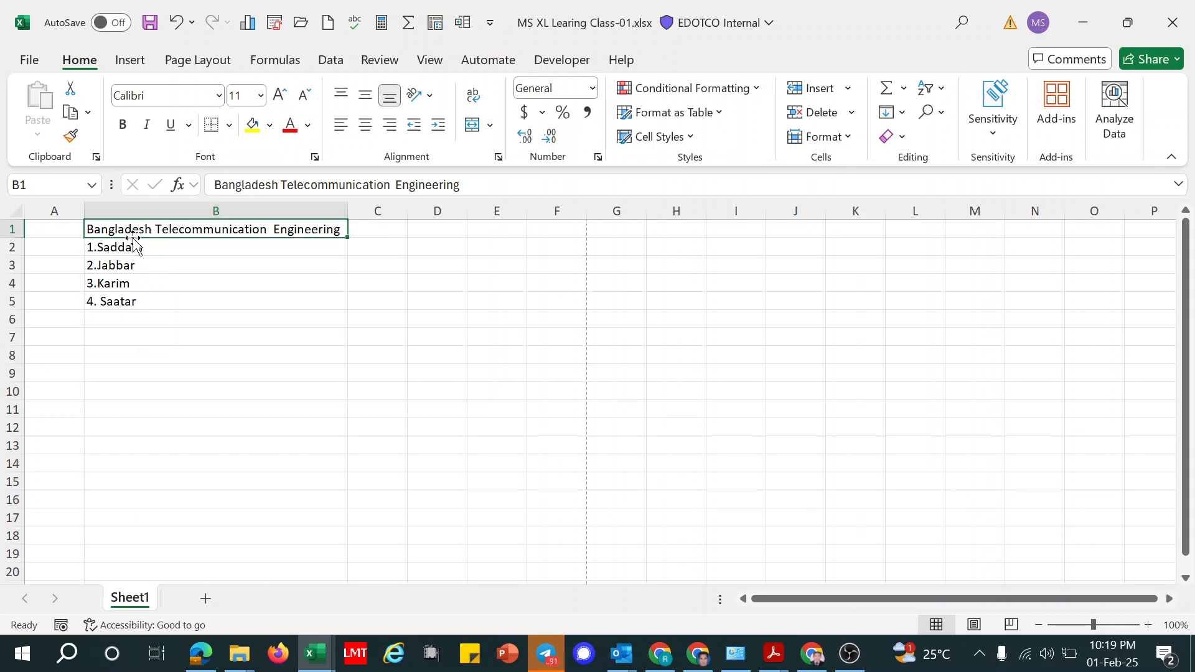
left_click(198, 246)
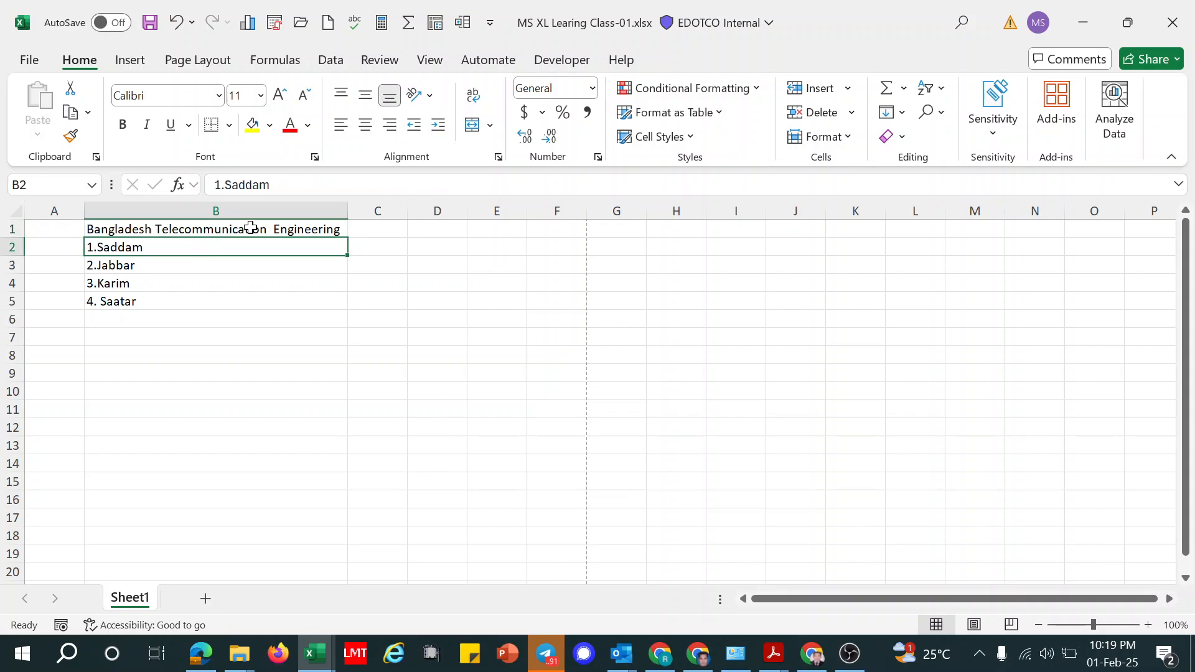
Step: Enter the headings Fince in cell C1 and Computer in cell D1 beside the long heading
double_click(361, 228)
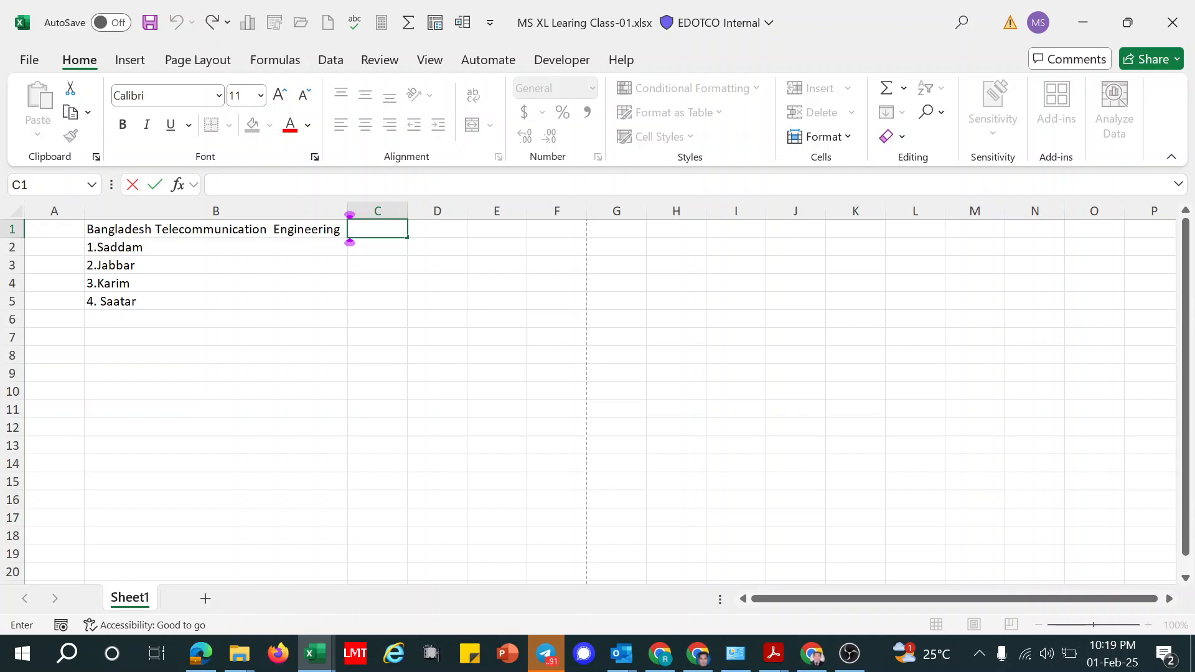
type("Fine")
key("BackSpace")
type("ce")
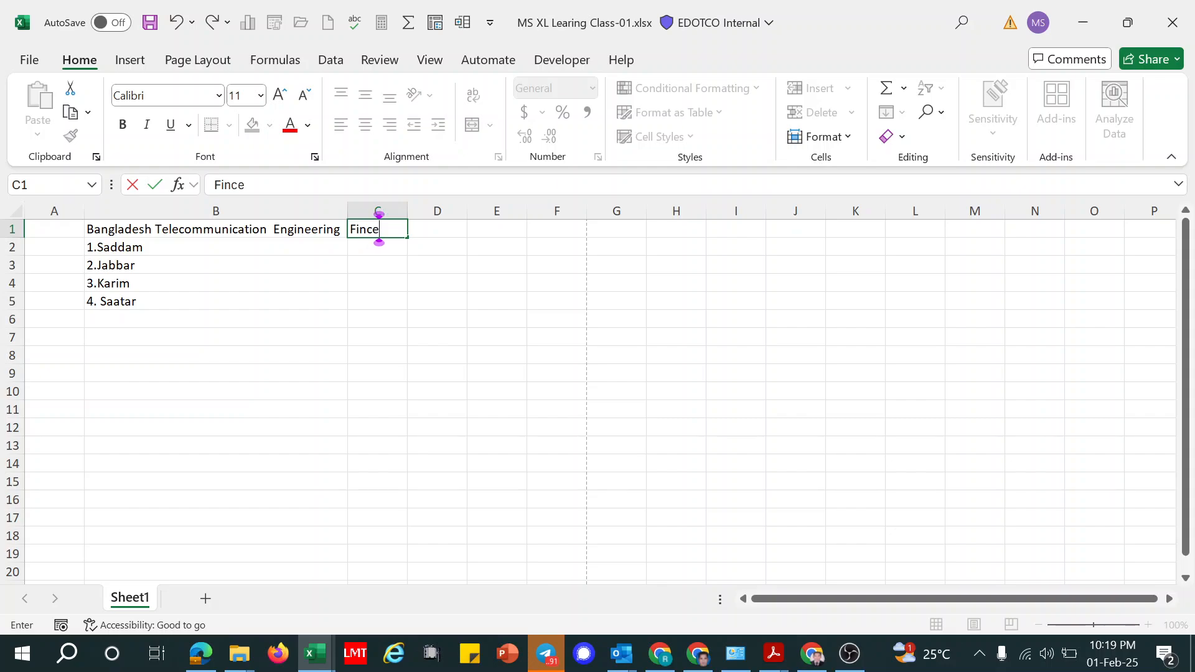
left_click(434, 226)
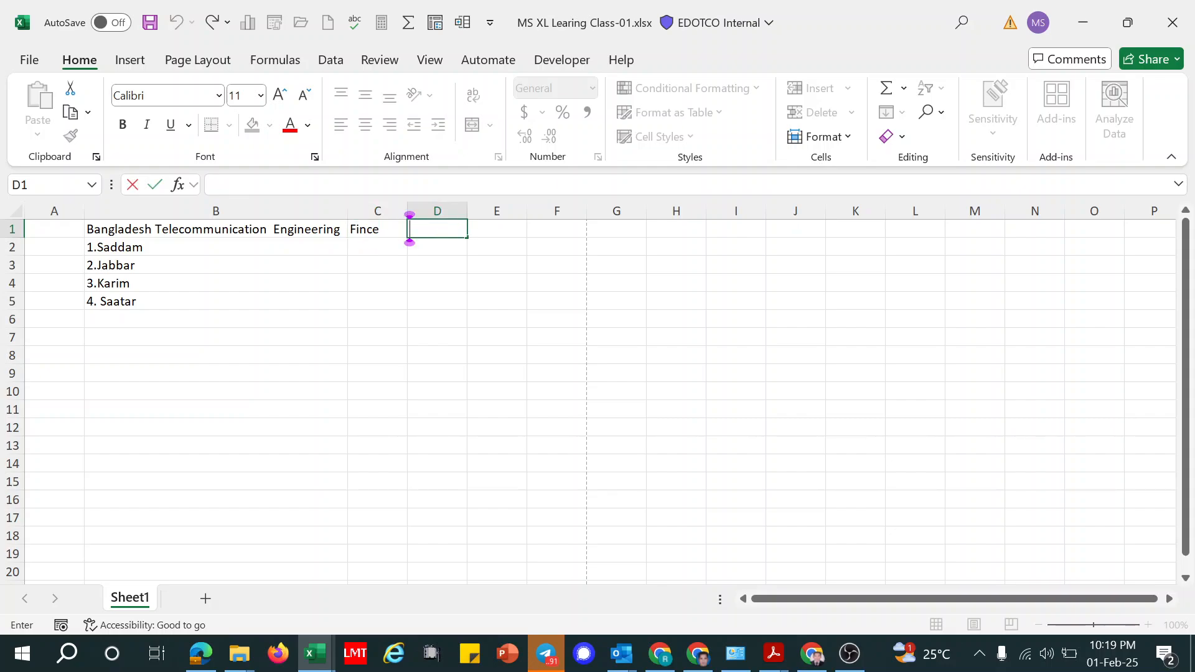
type("S")
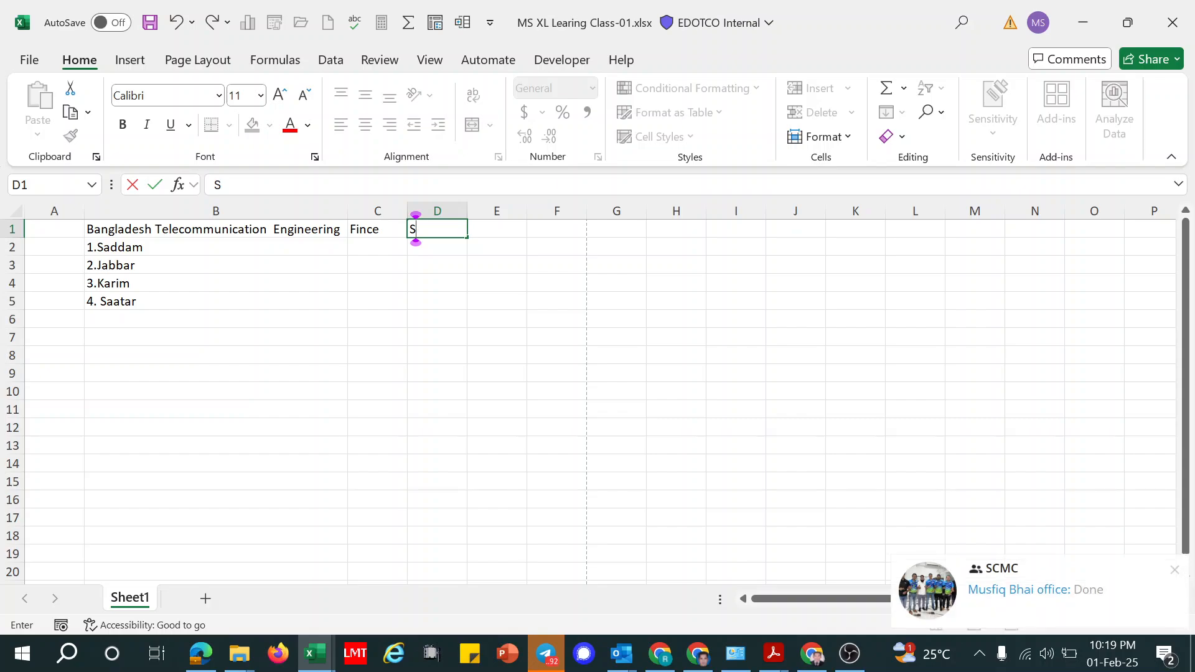
key("BackSpace")
type("Computer")
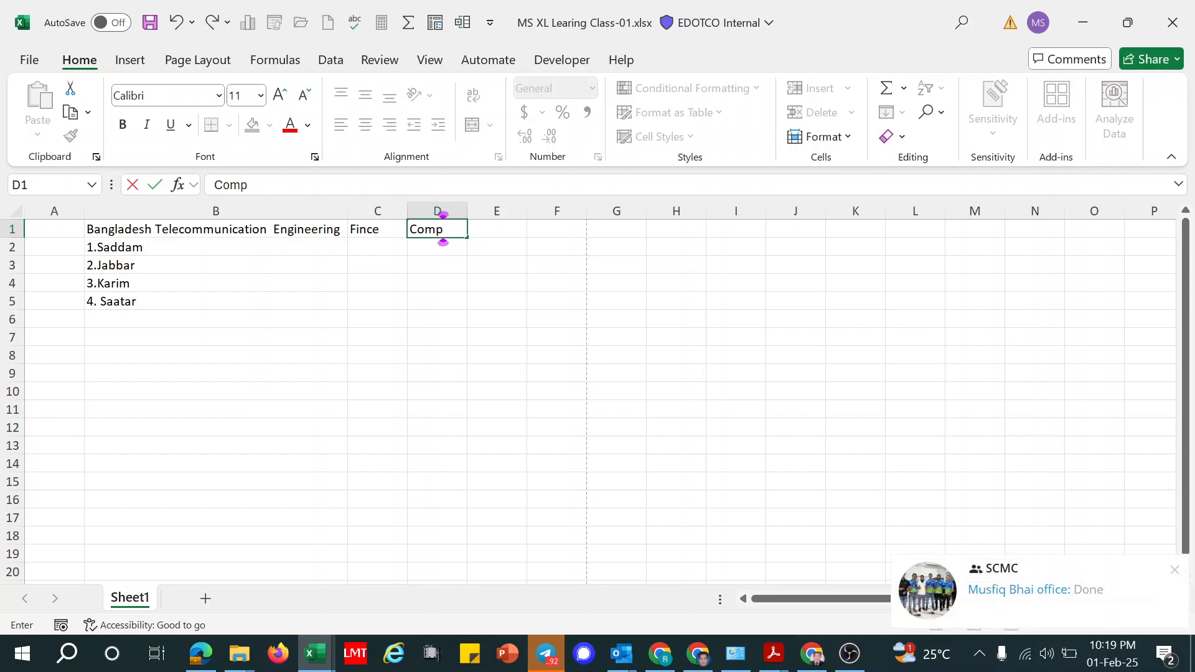
left_click(441, 267)
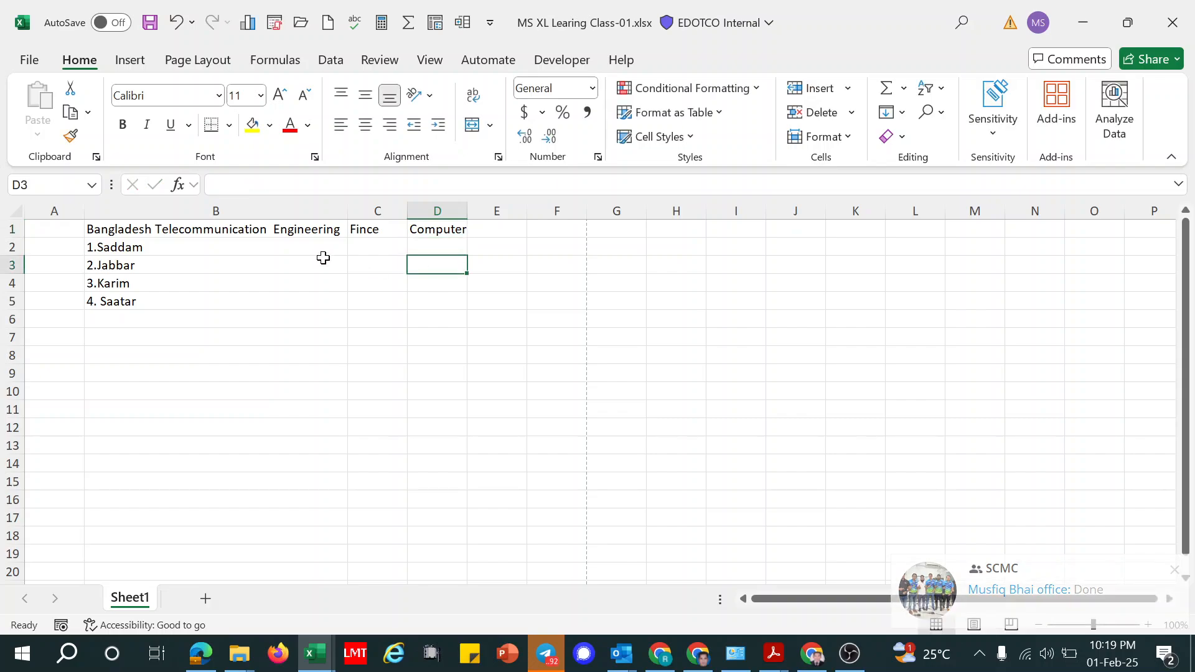
Step: Merge and center cells B1:D1, accepting that only the upper-left heading is kept
left_click(256, 233)
key("shift+Right")
key("shift+Right")
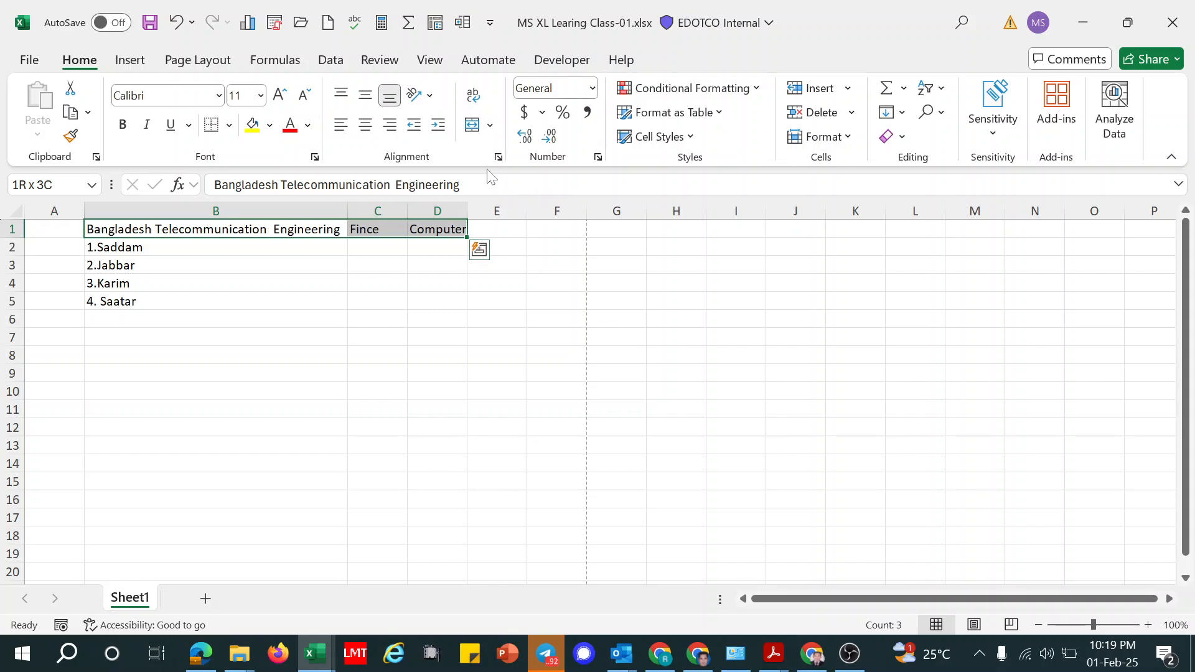
left_click(497, 128)
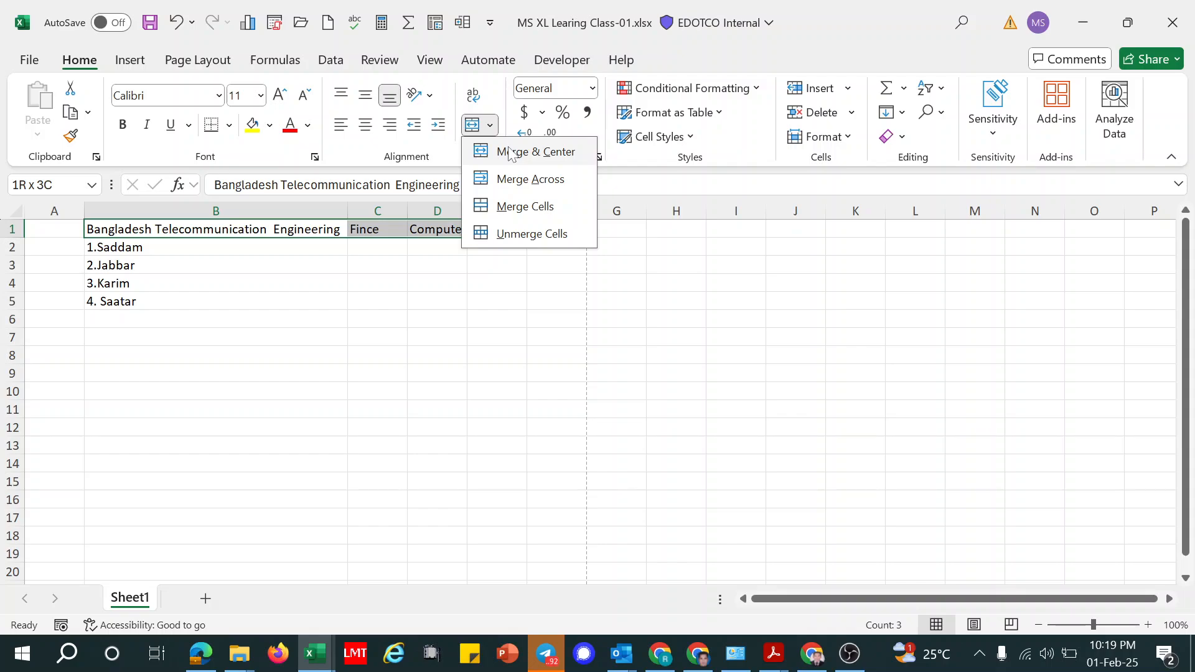
left_click(510, 154)
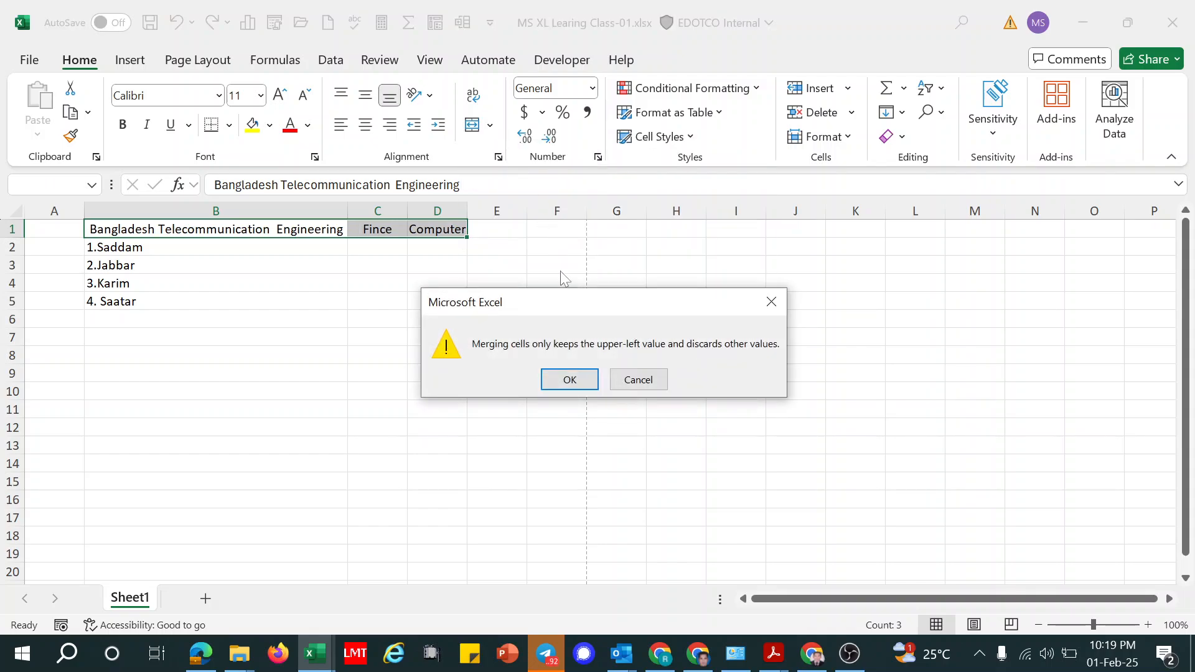
left_click(564, 381)
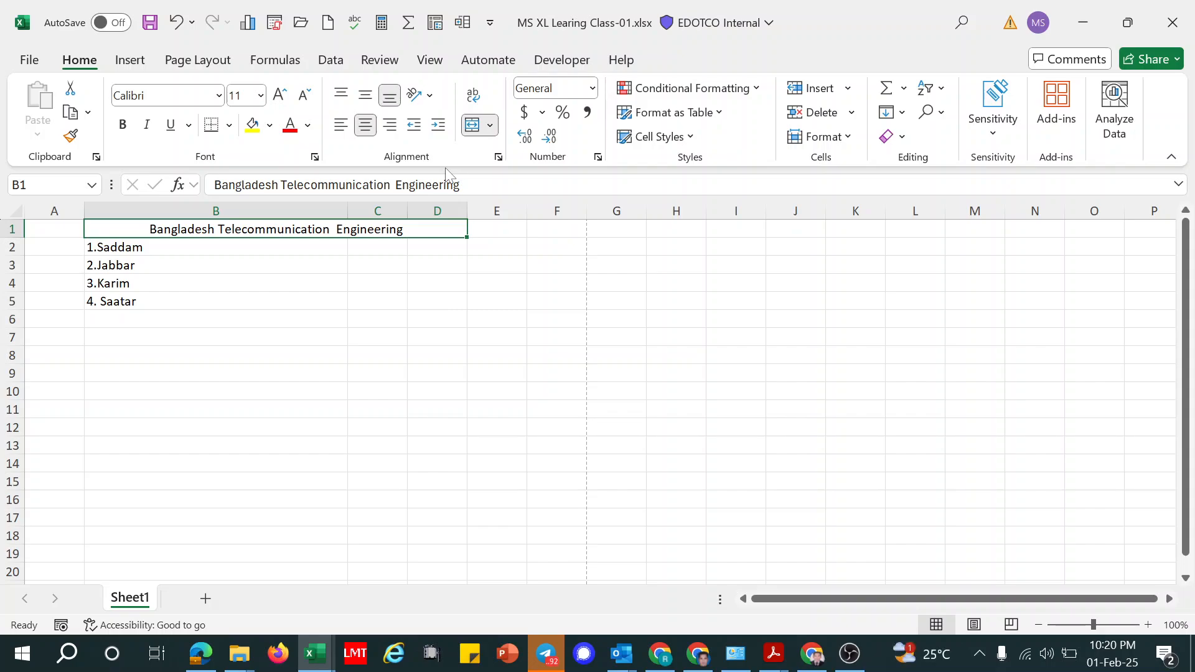
Step: Try Merge Across on the merged heading in row 1, and unmerge it into separate cells
left_click(492, 125)
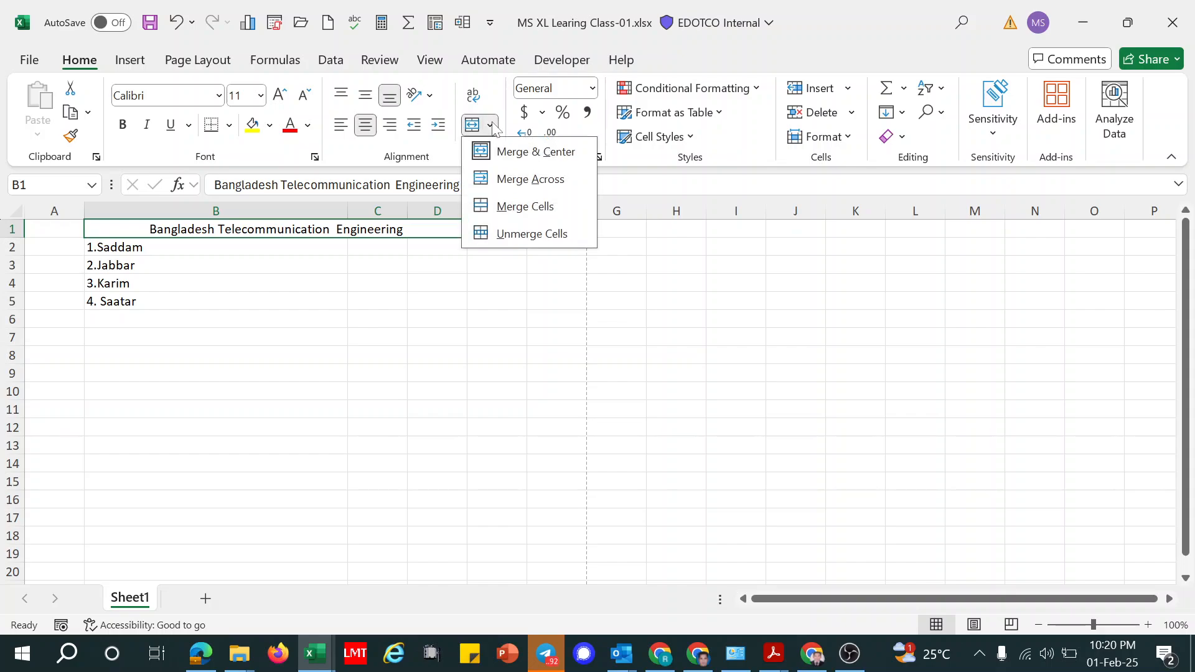
left_click(506, 181)
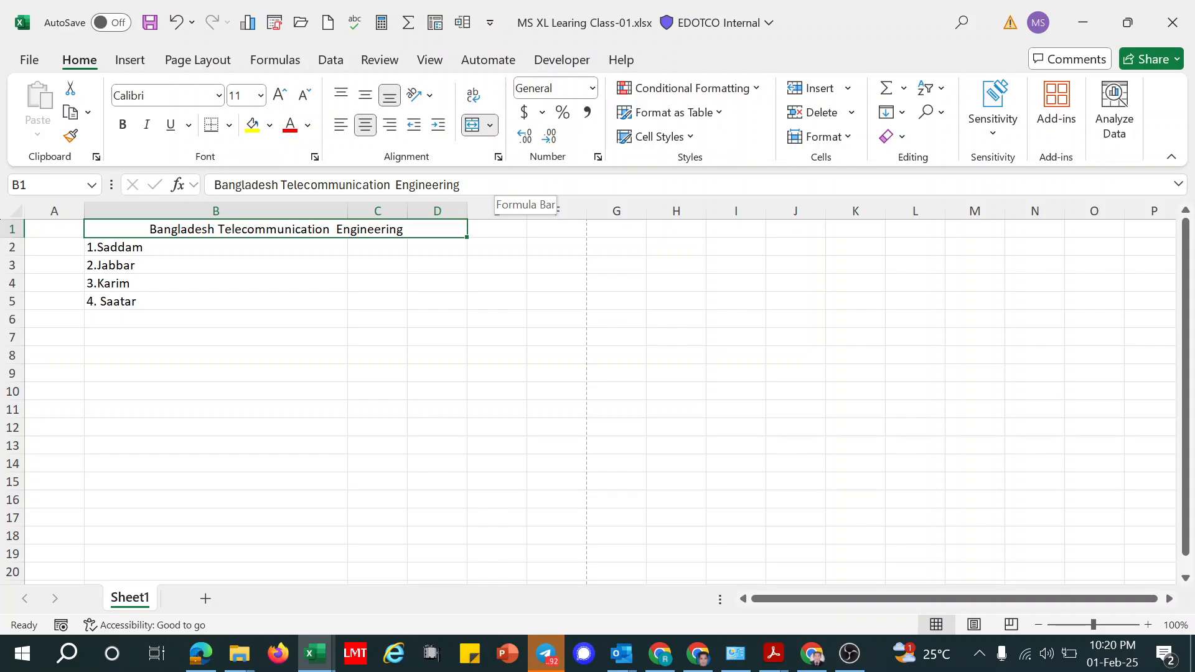
left_click(491, 126)
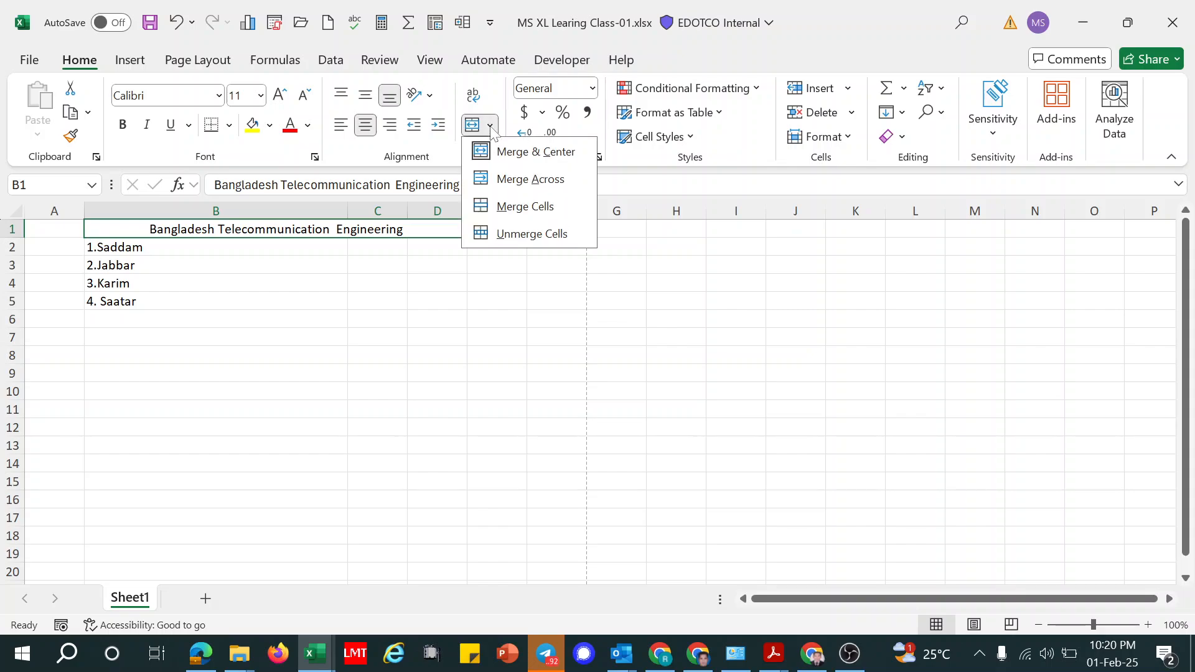
left_click(514, 238)
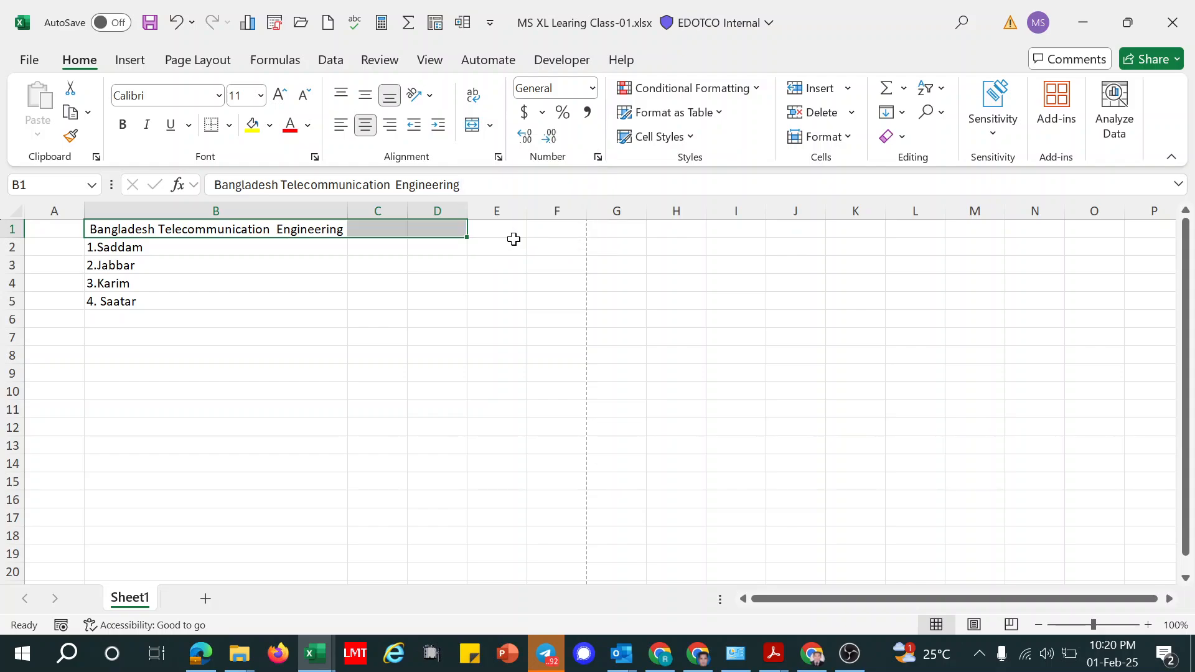
left_click(453, 279)
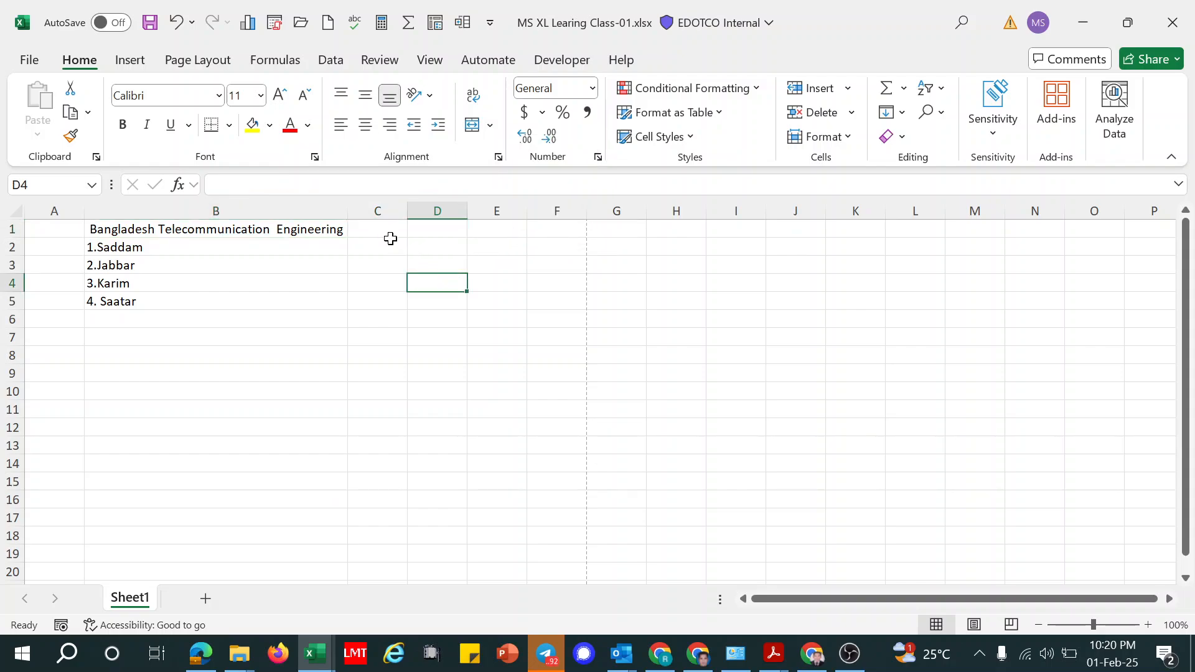
Step: Enter a sample person's name in cell C1 beside the heading, written with only its first letter capitalized
left_click(322, 223)
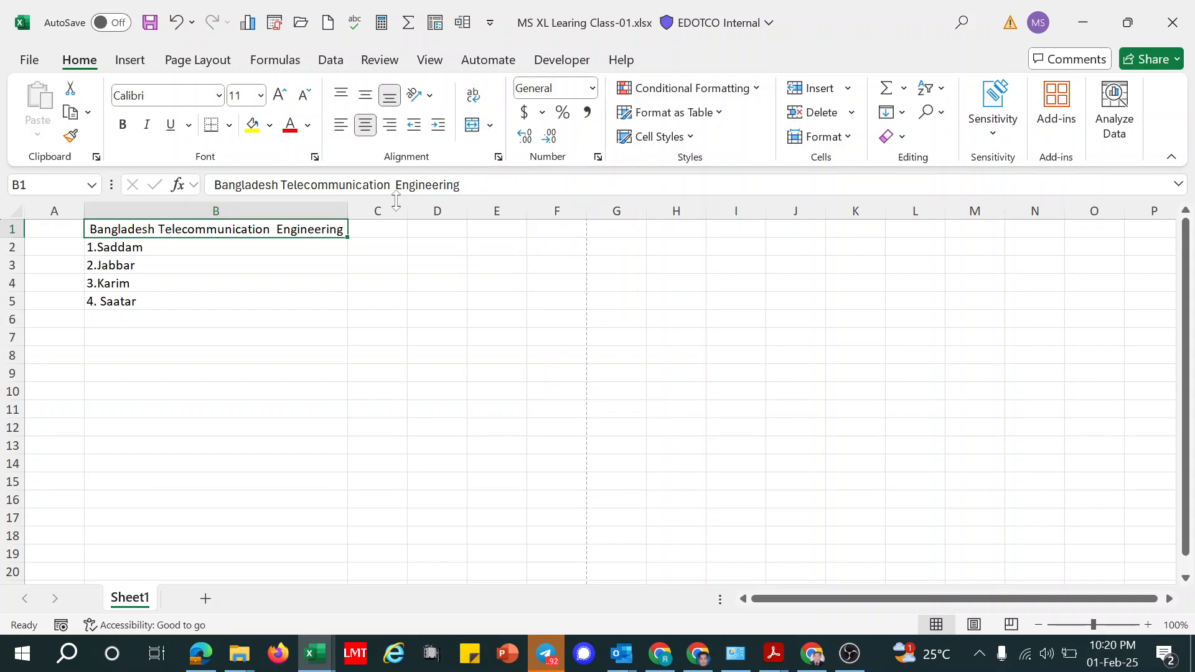
left_click(373, 237)
double_click(370, 229)
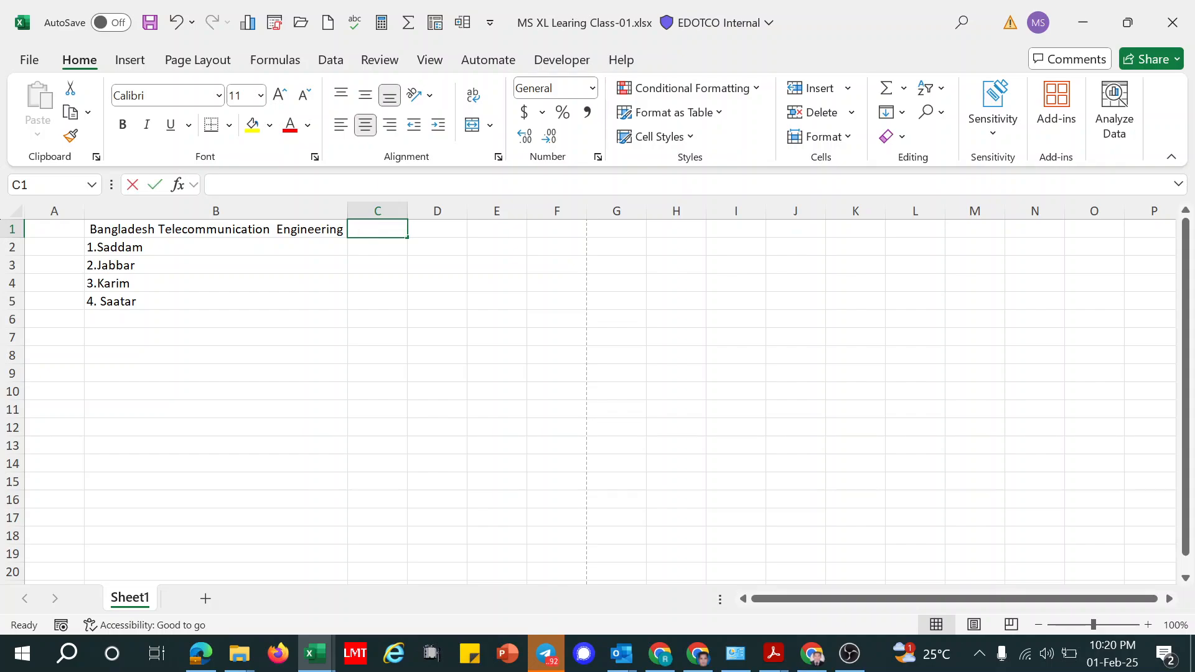
type("sAZZAD")
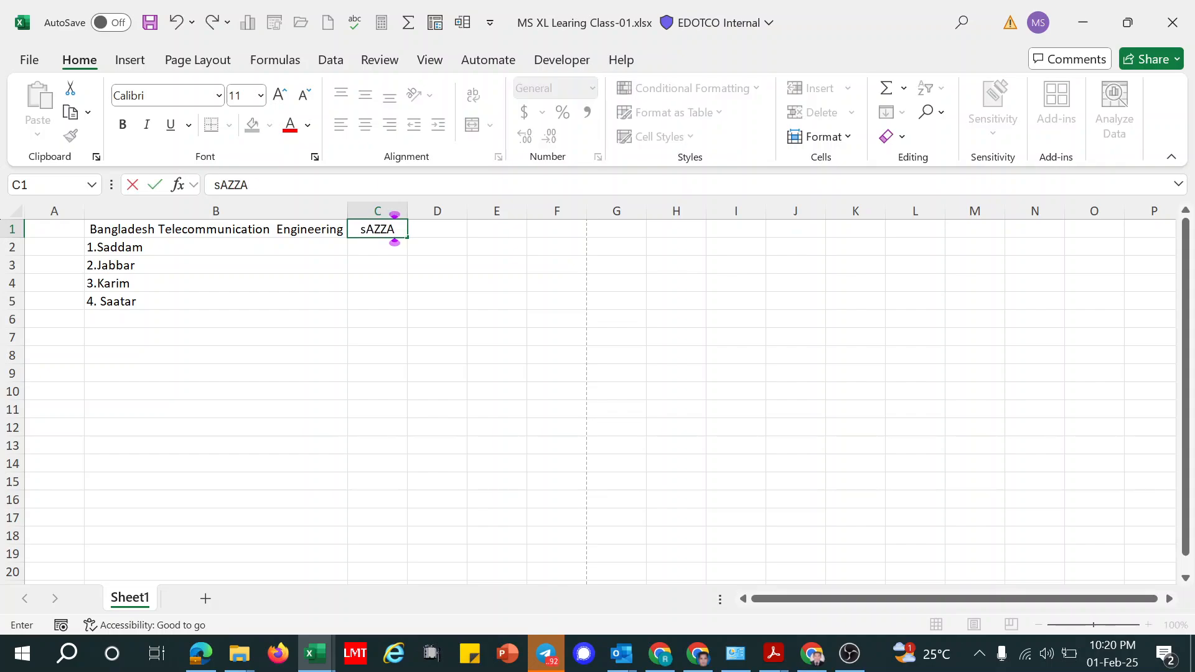
key("BackSpace")
key("BackSpace")
key("BackSpace")
key("BackSpace")
key("BackSpace")
key("BackSpace")
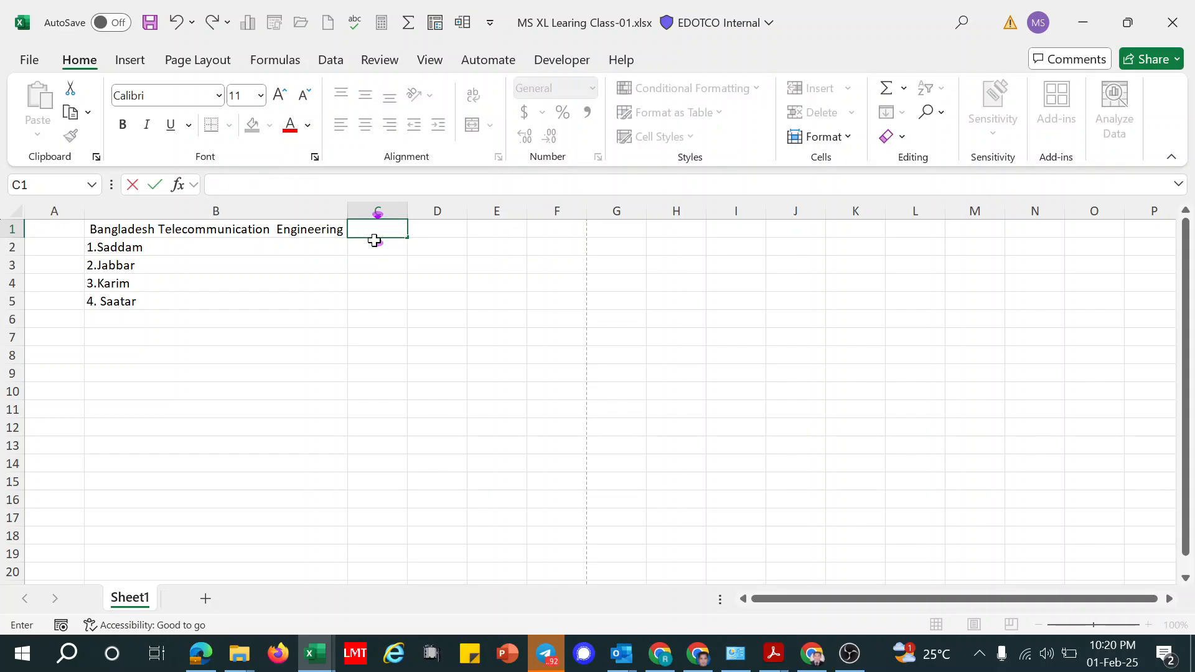
type("Sazaad")
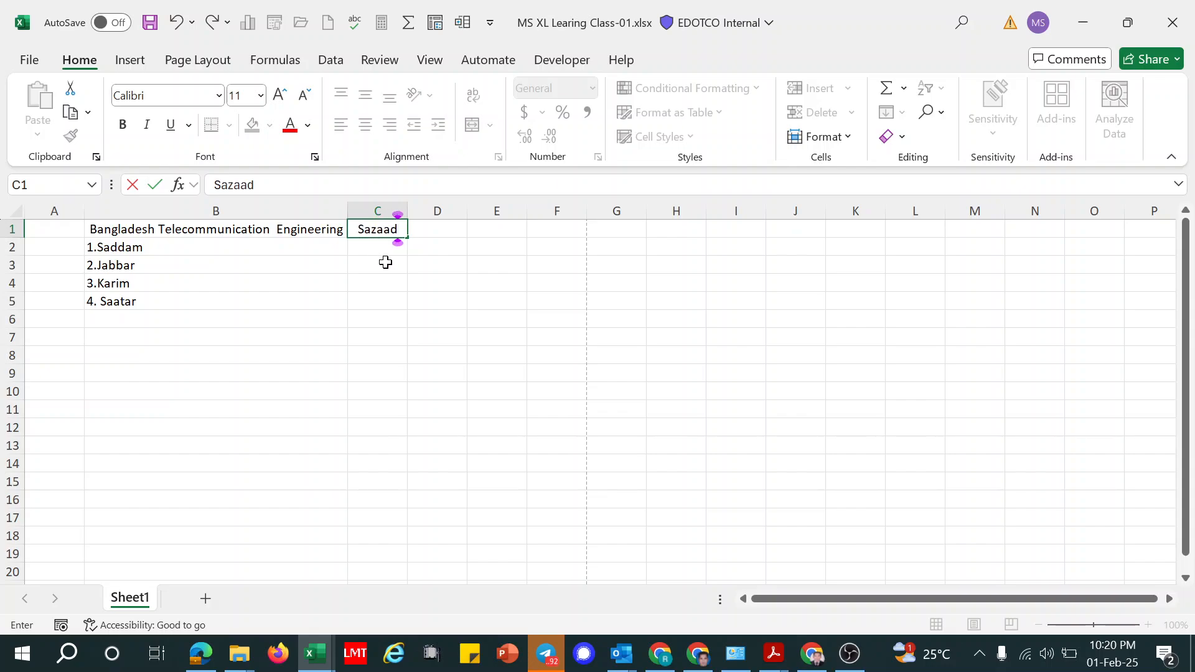
left_click(386, 262)
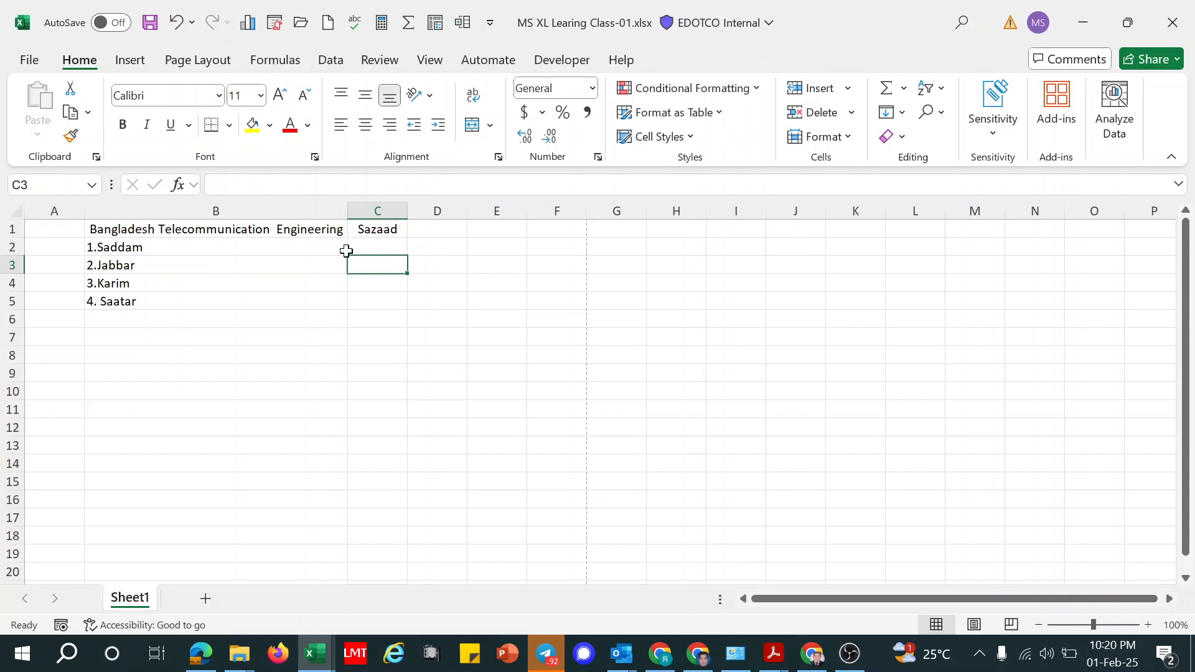
Step: Merge and center cells B1:C1, keeping only the Bangladesh Telecommunication Engineering heading
left_click(308, 225)
key("shift+Right")
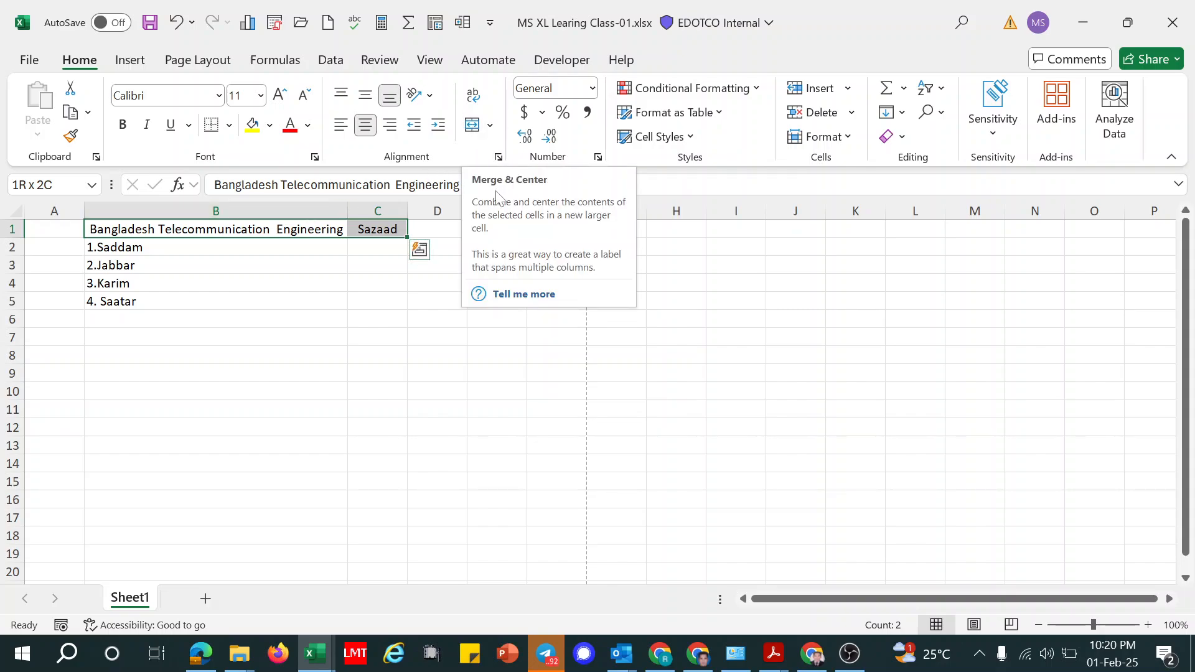
key("F1")
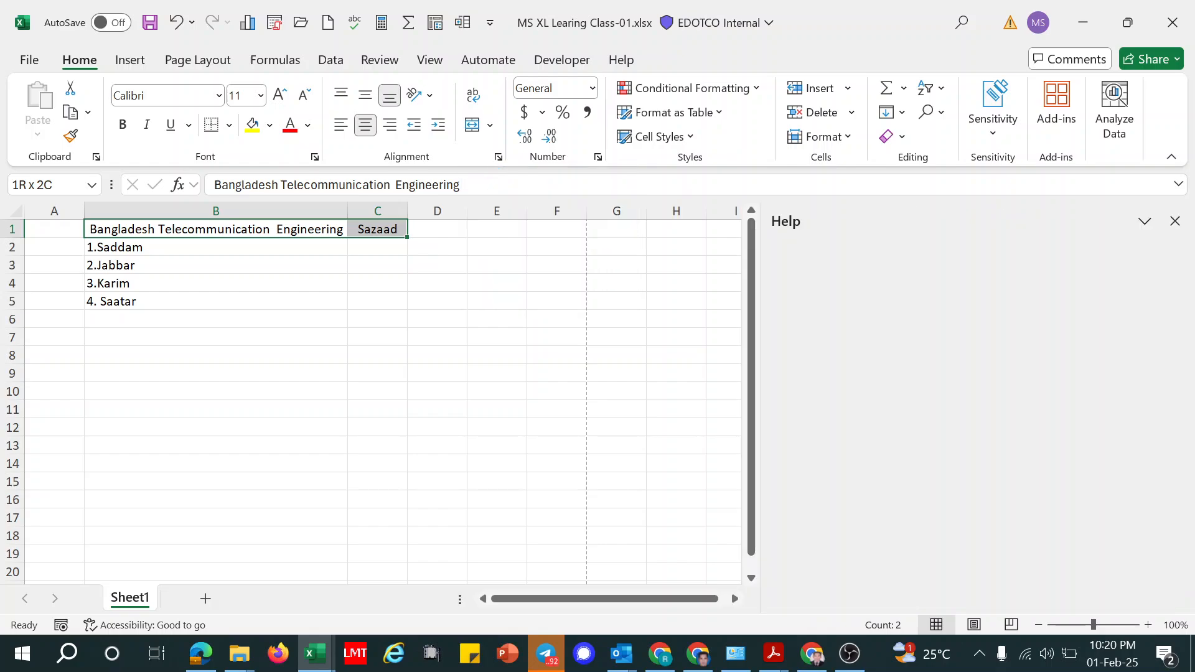
left_click(465, 225)
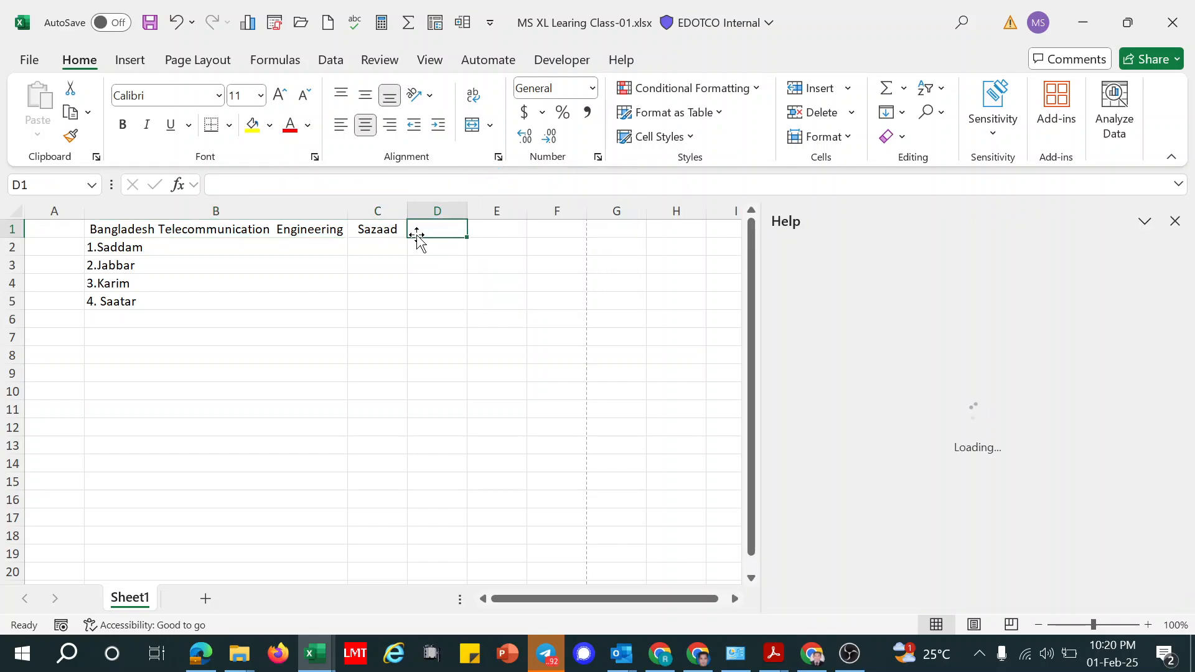
left_click(320, 232)
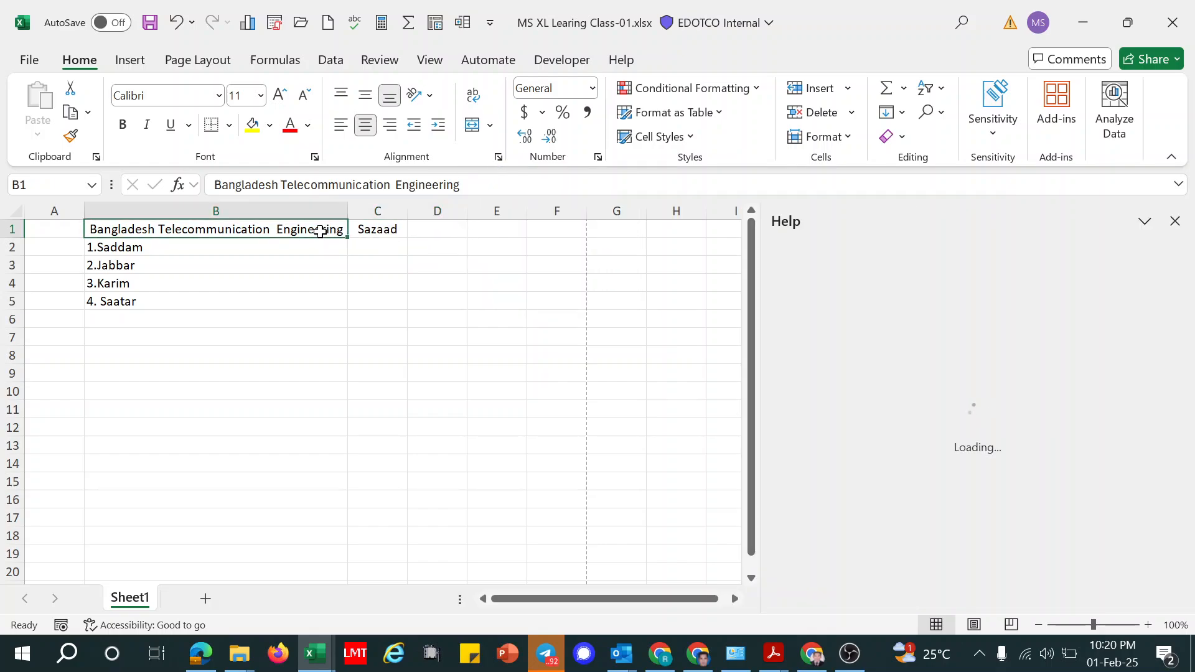
left_click_drag(320, 232, 373, 229)
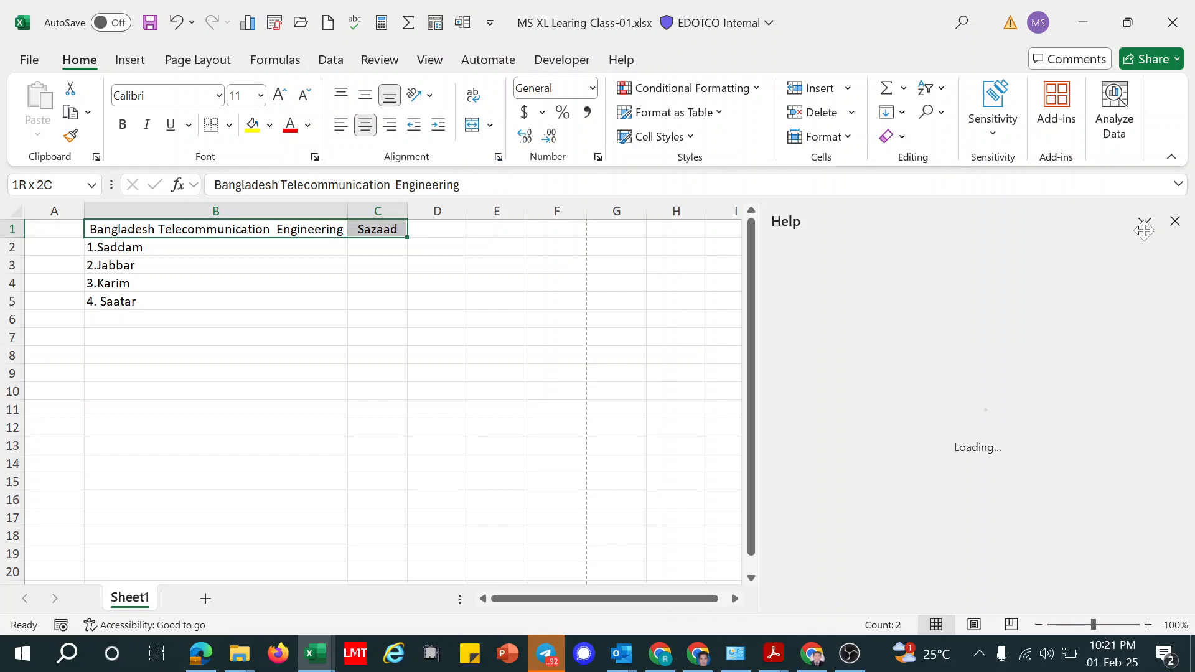
left_click(1175, 221)
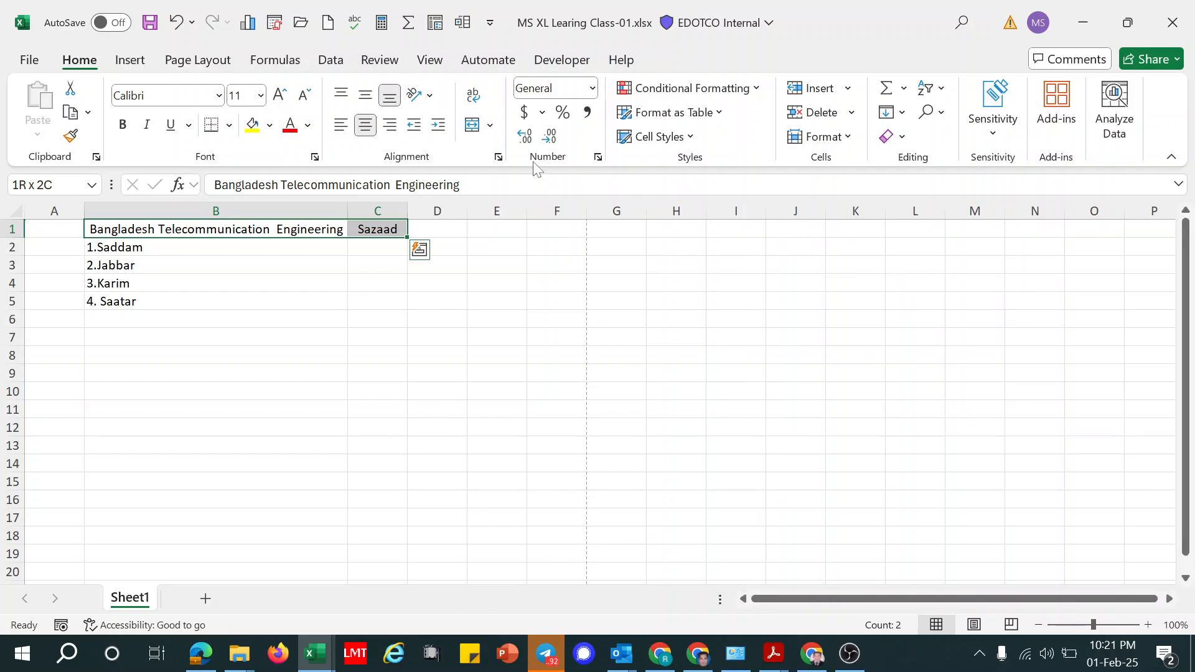
left_click(471, 127)
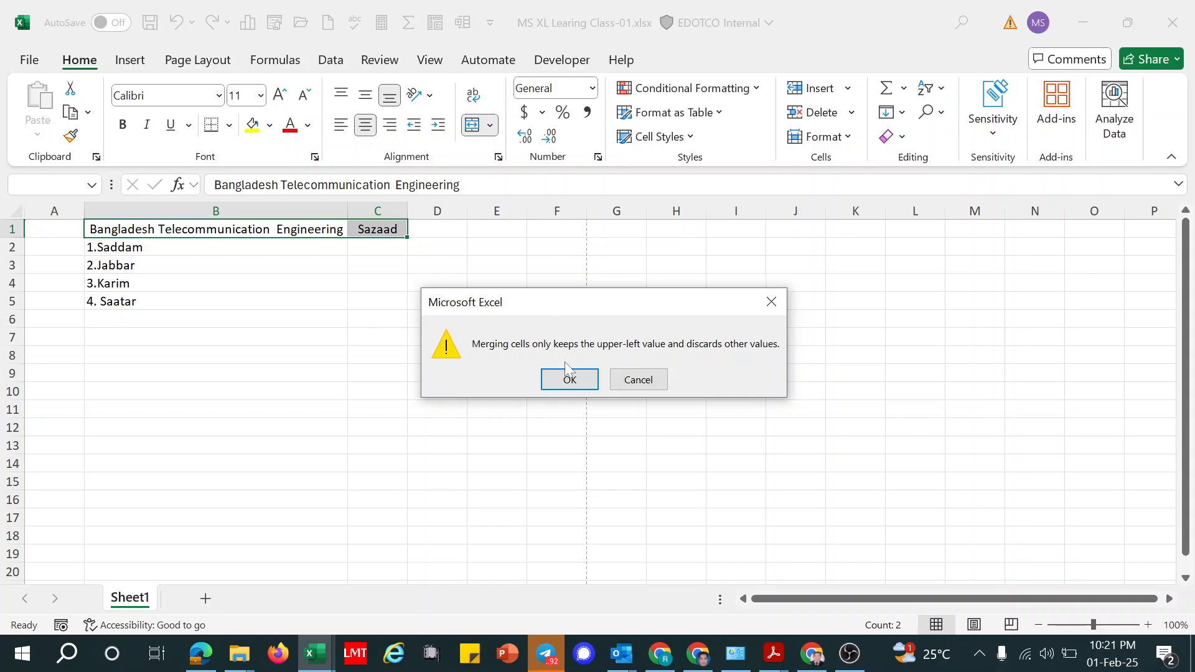
left_click(567, 381)
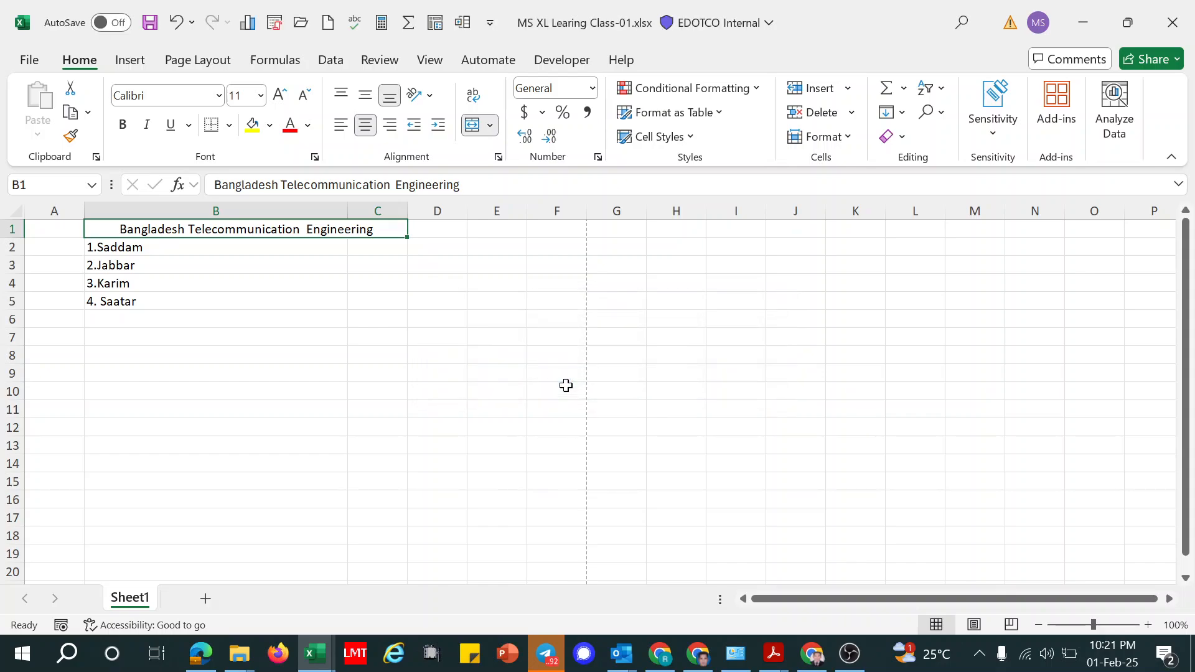
left_click(344, 287)
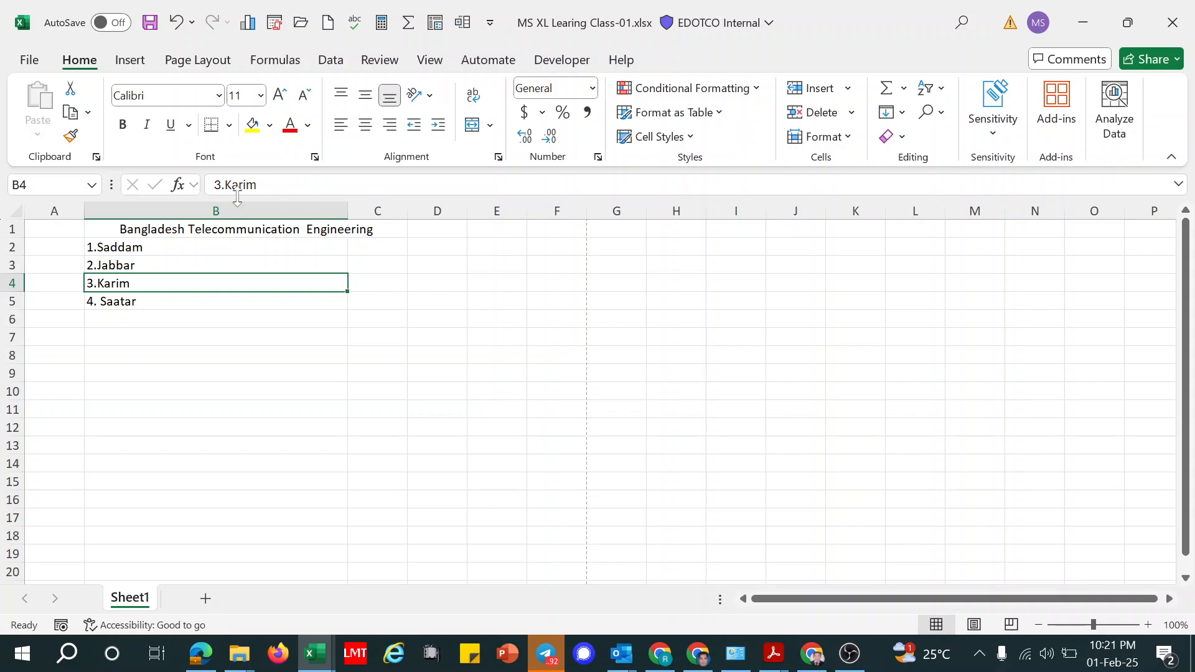
Step: Set the font size of the merged heading in row 1 to 20
left_click(198, 232)
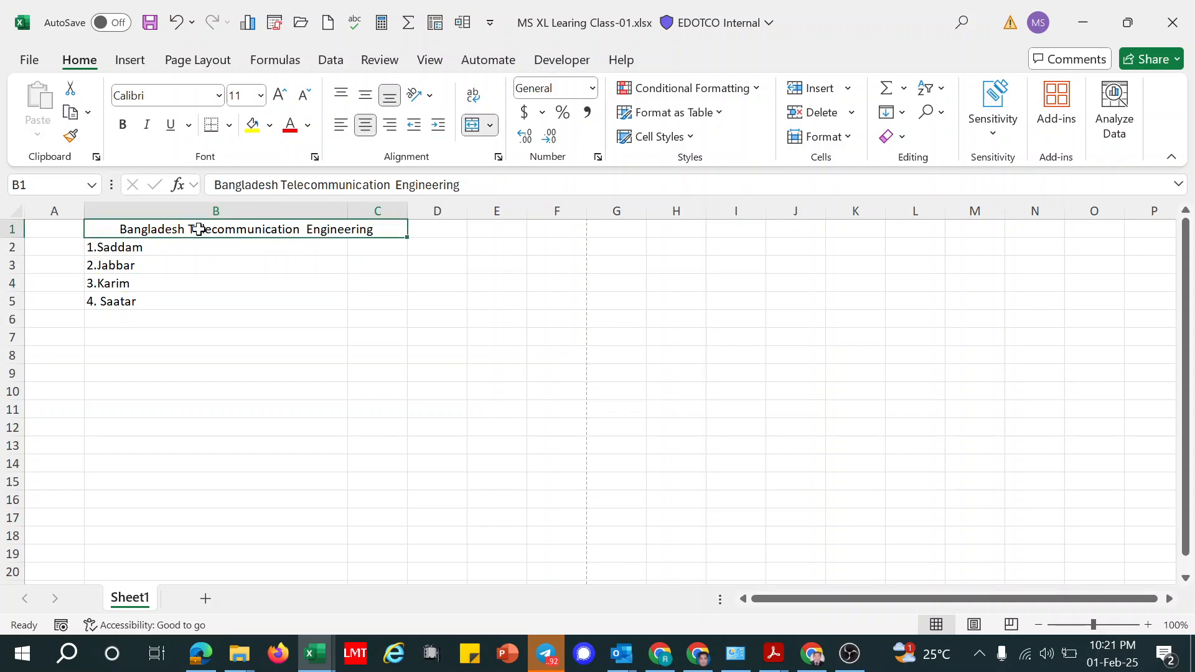
left_click(261, 96)
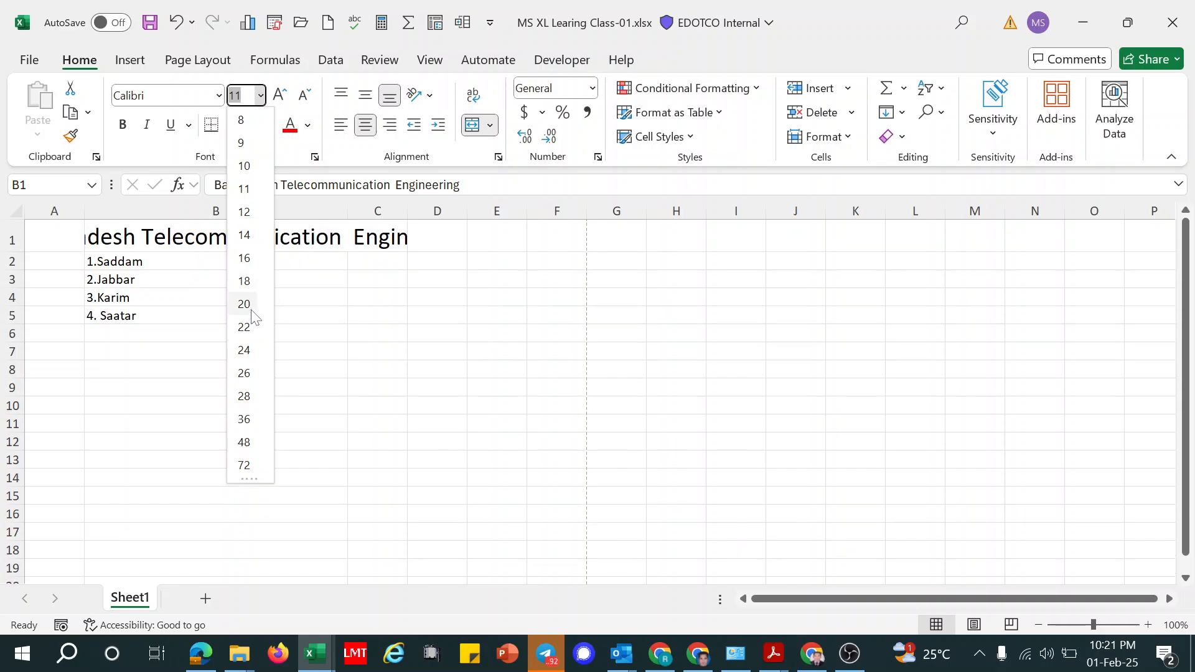
left_click(251, 305)
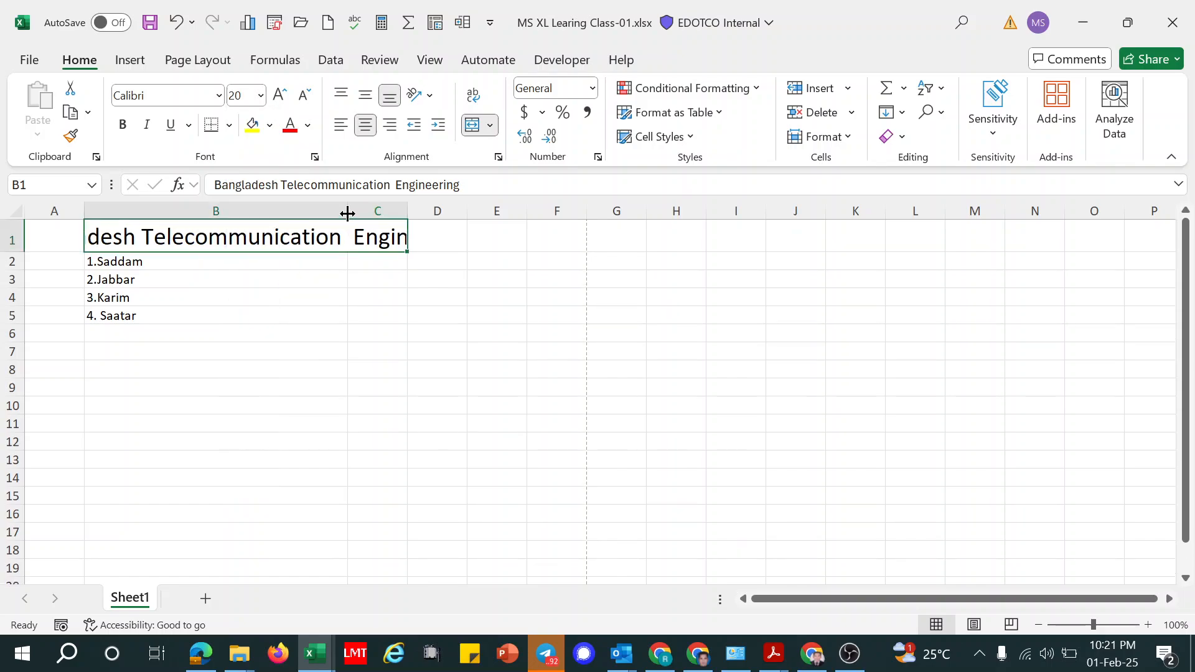
Step: AutoFit column B to the name list and widen column C until the whole merged heading fits
double_click(347, 213)
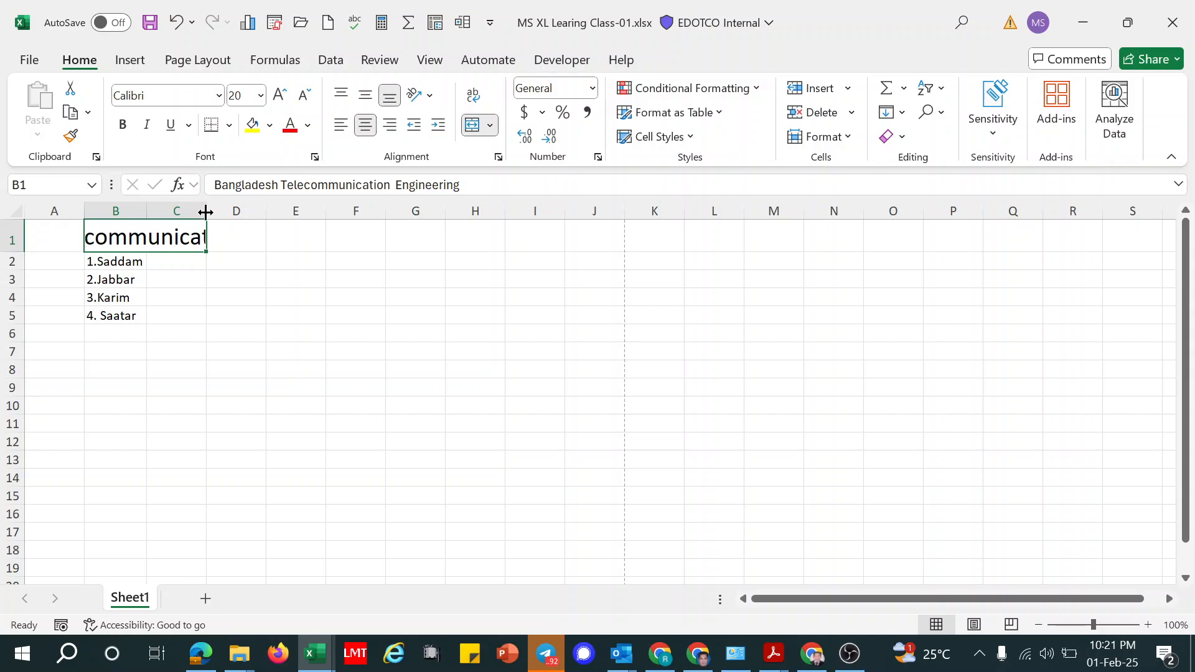
left_click_drag(206, 213, 626, 212)
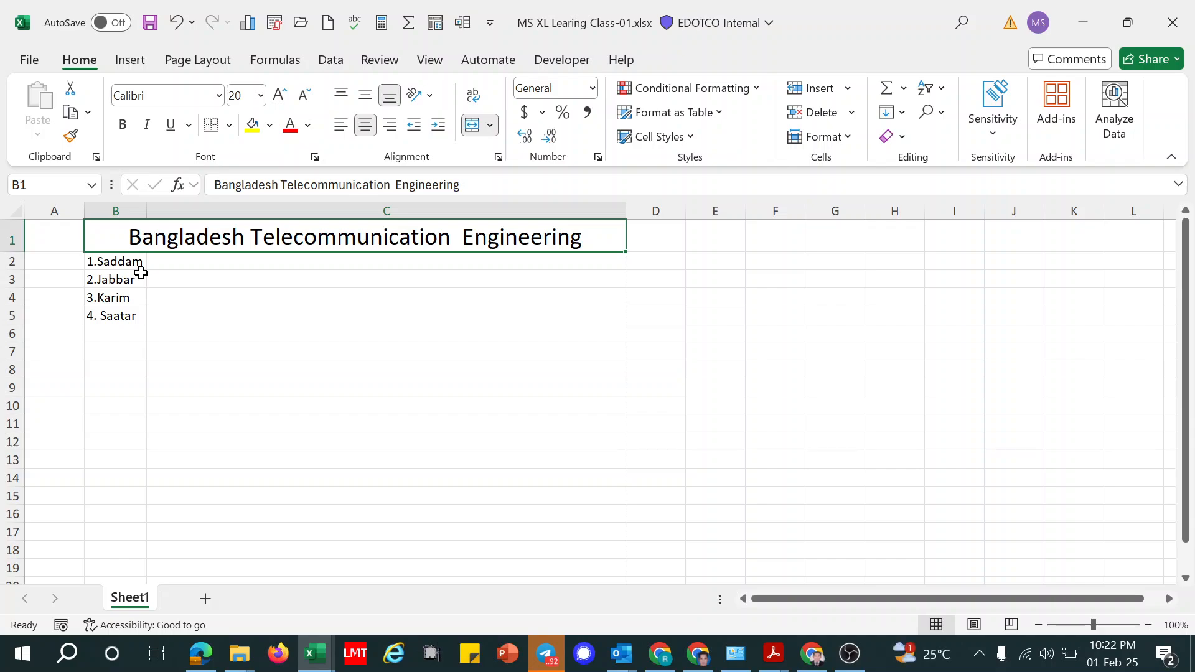
Step: Try bold, italic and underline in turn on the word Bangladesh in the merged heading, removing each style again
double_click(160, 239)
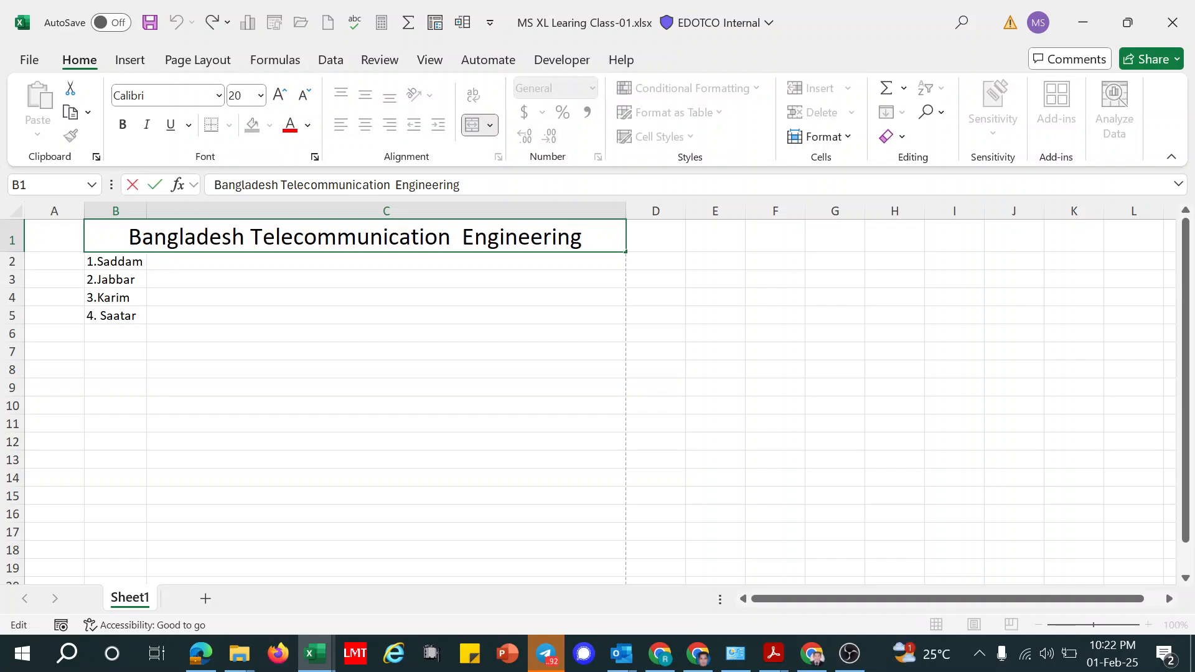
key("ctrl+a")
double_click(185, 238)
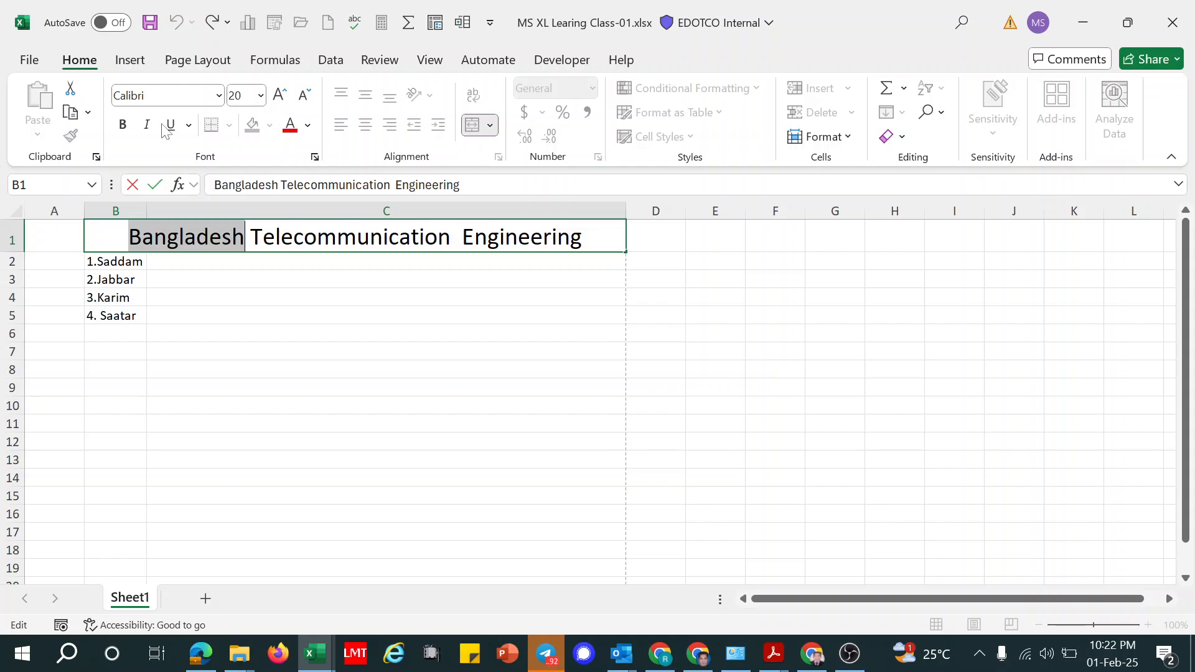
left_click(123, 125)
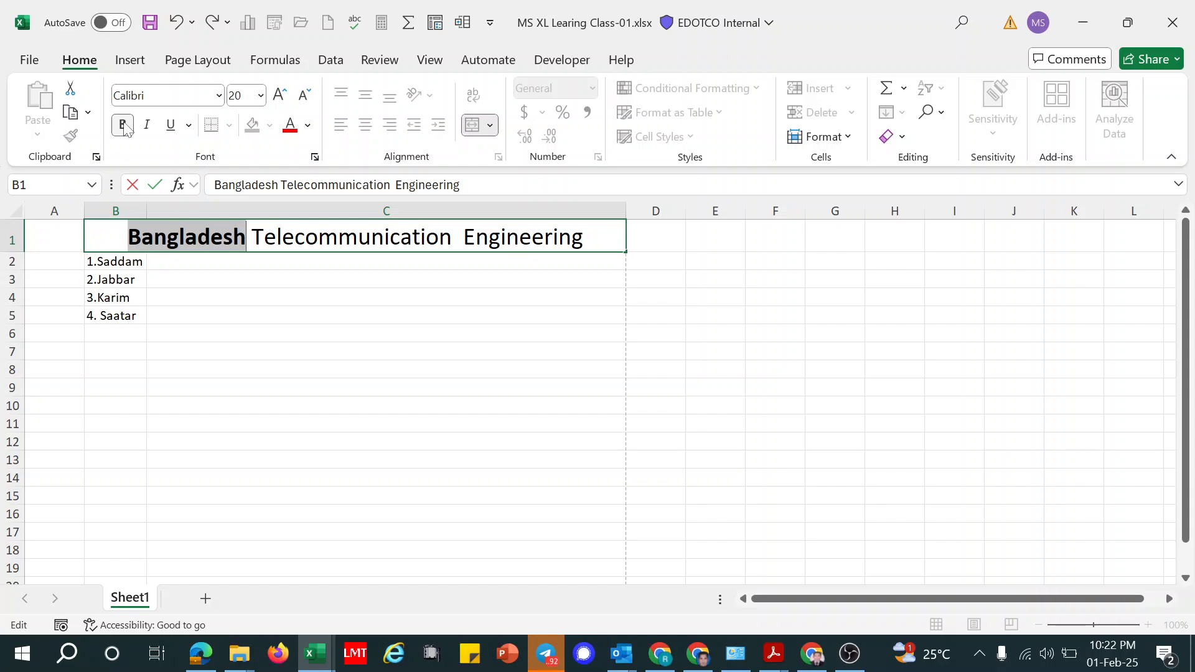
left_click(124, 126)
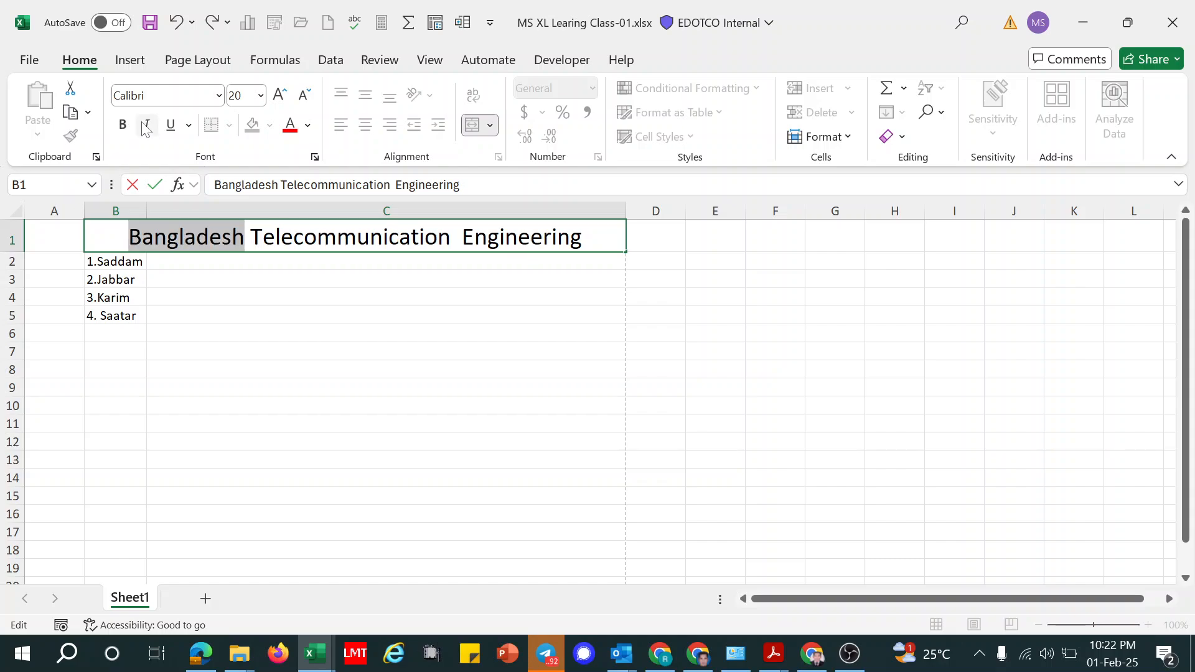
left_click(145, 127)
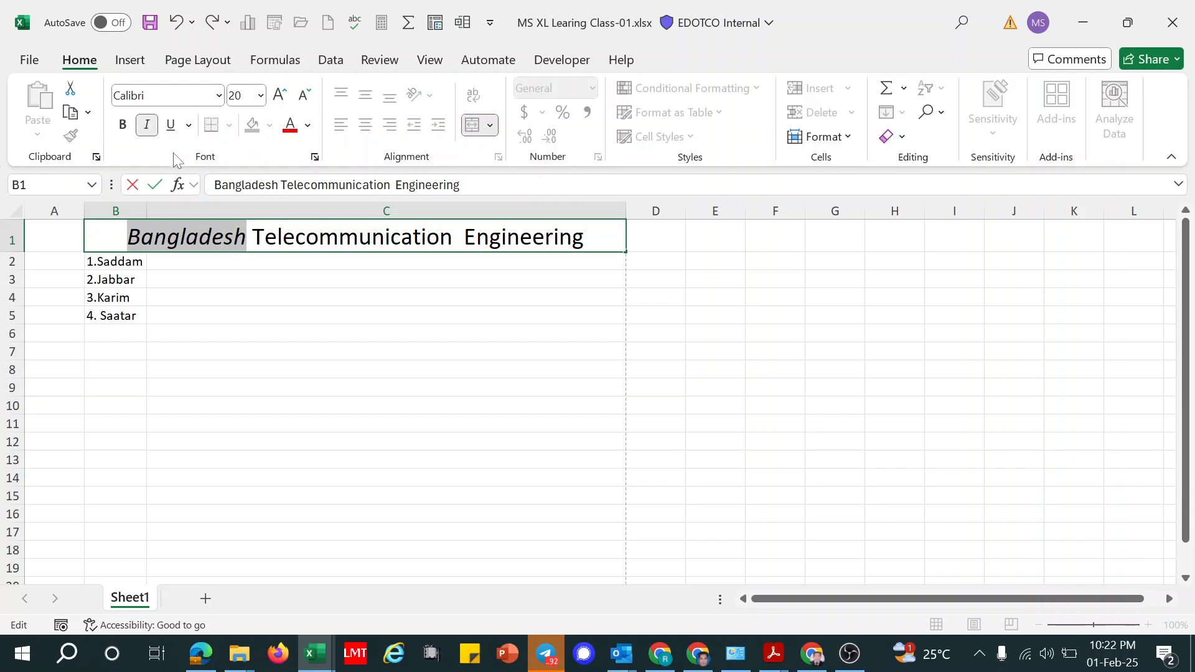
left_click(150, 128)
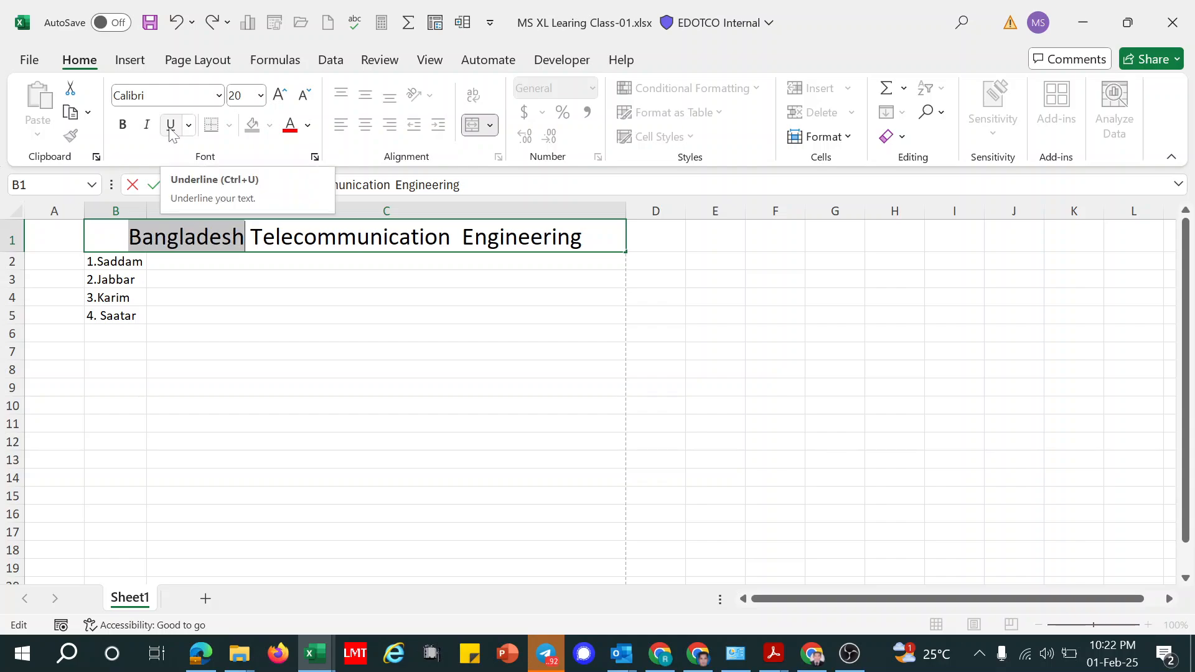
left_click(171, 130)
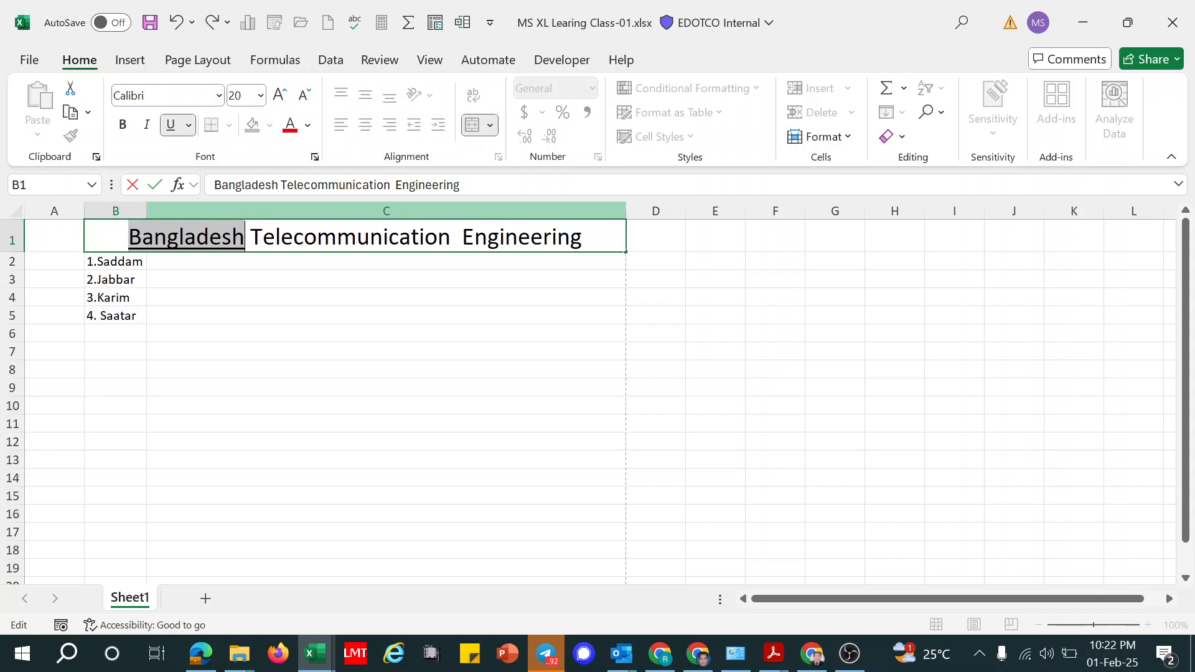
left_click(171, 125)
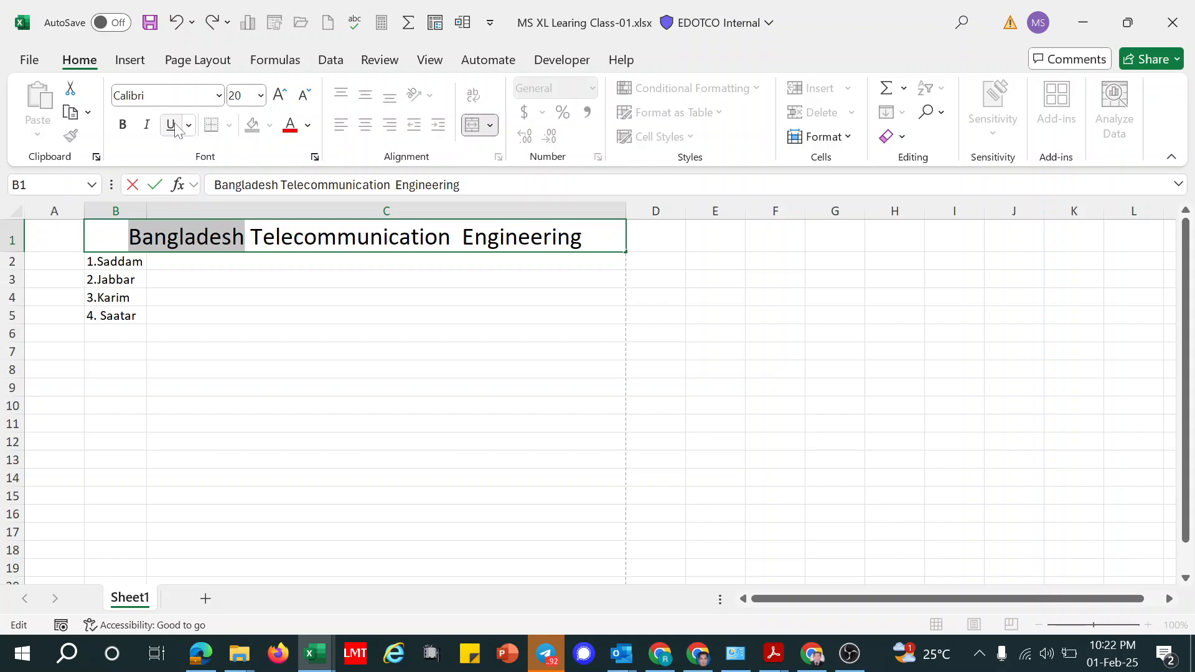
left_click(296, 340)
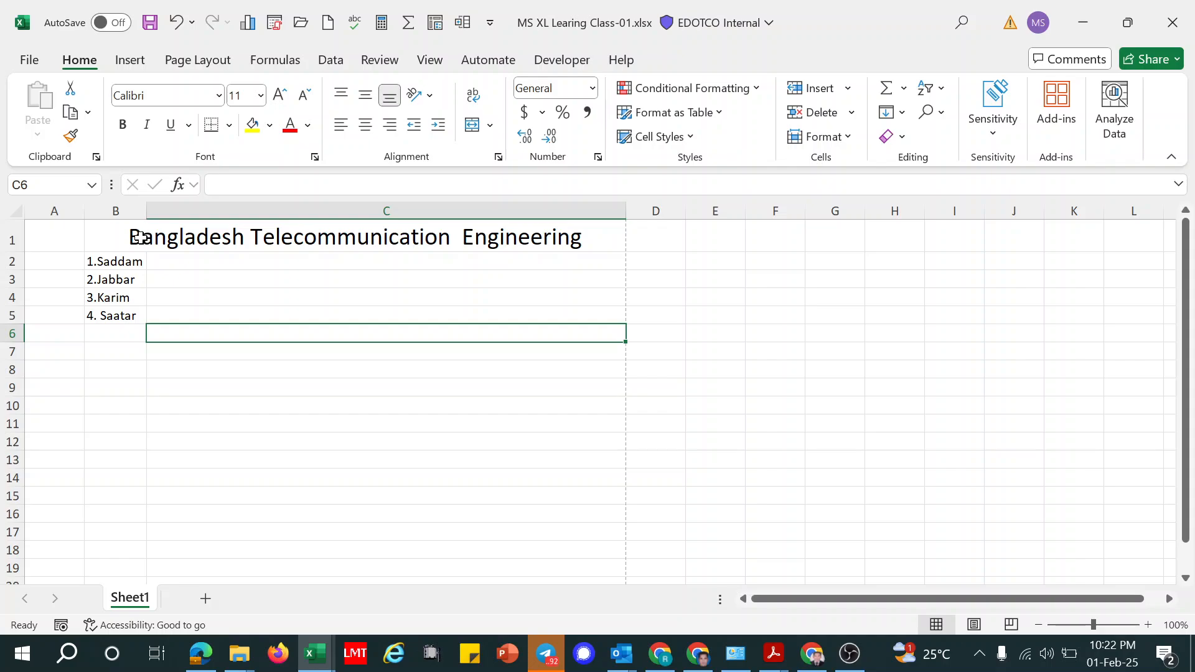
Step: Fill the merged heading cell in row 1 with the lightest orange theme color
left_click(139, 237)
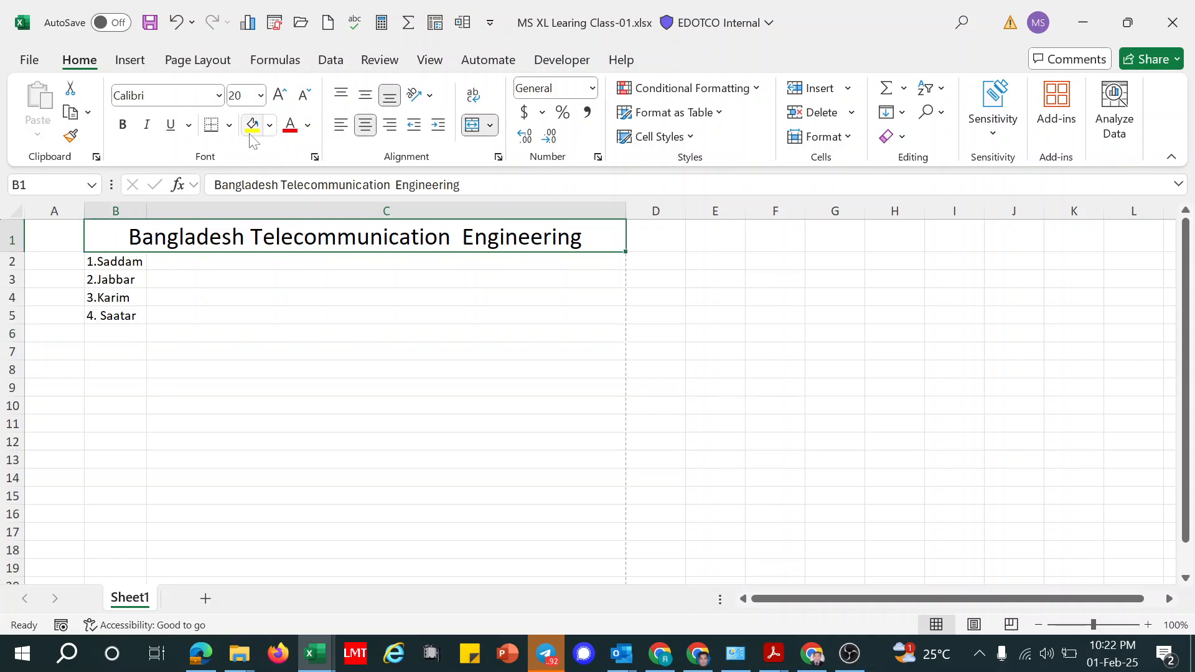
left_click(268, 126)
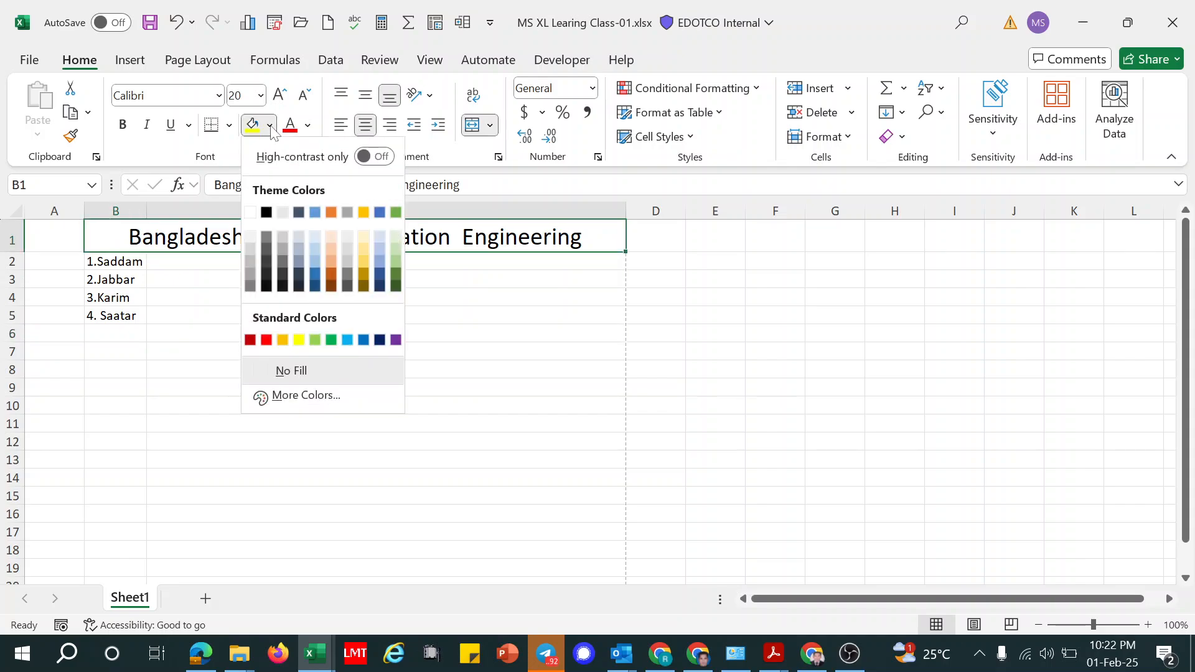
left_click(330, 238)
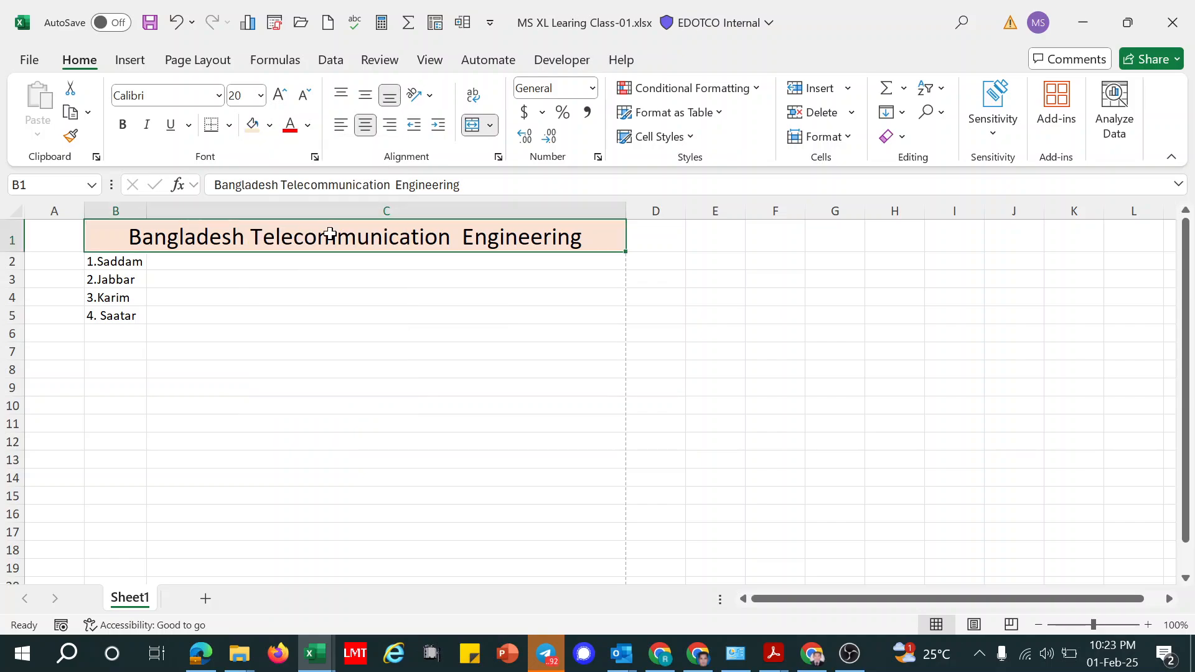
left_click(270, 125)
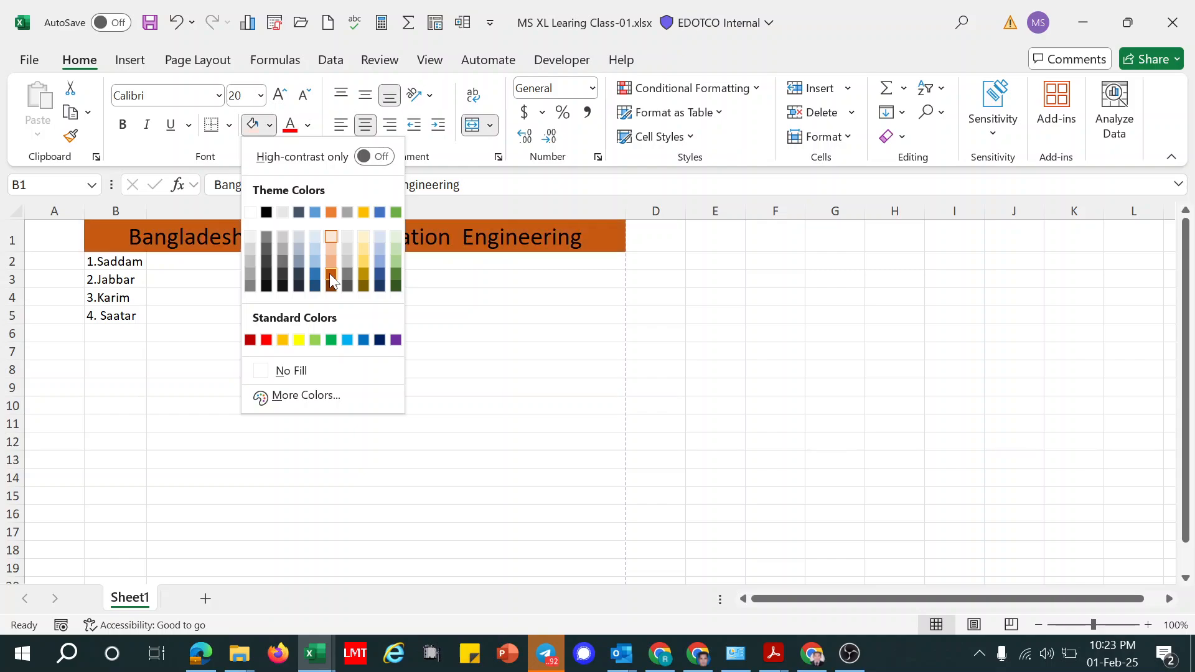
left_click(206, 284)
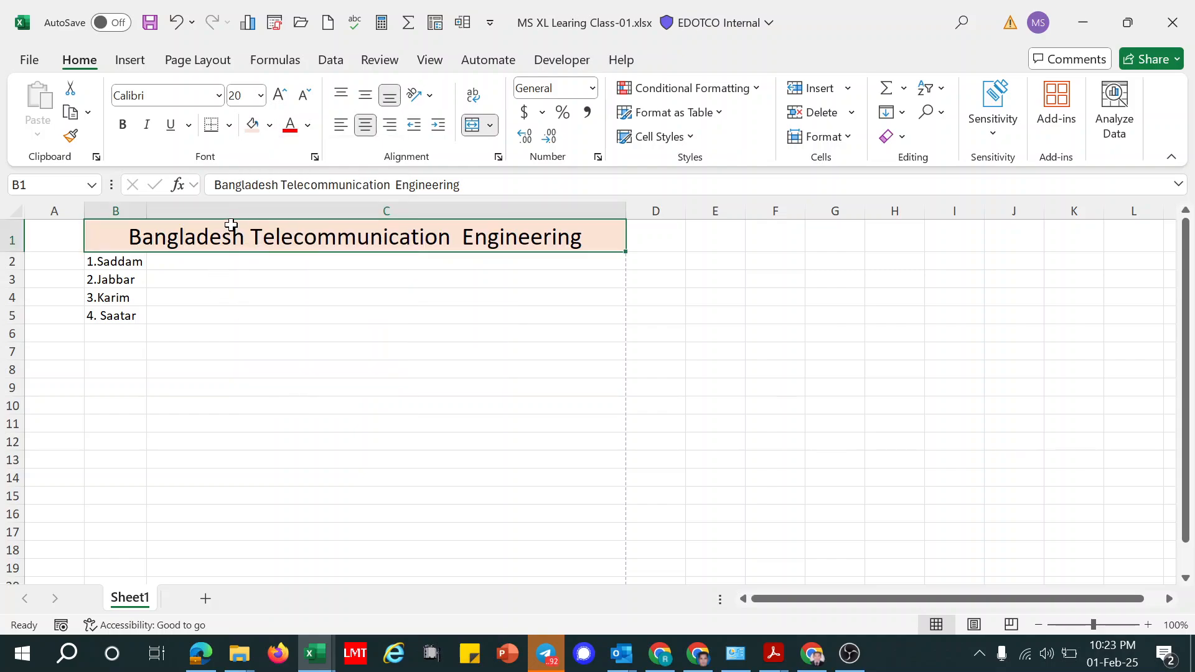
Step: Change the font color of the entire Bangladesh Telecommunication Engineering heading text to standard yellow
double_click(185, 235)
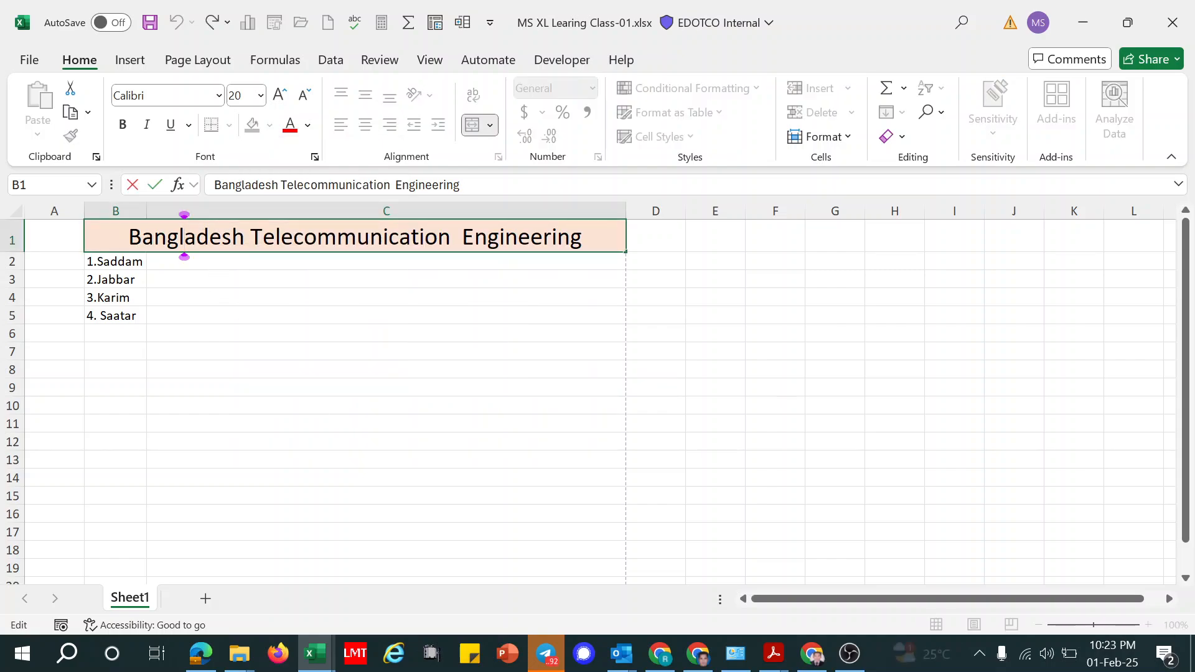
triple_click(184, 236)
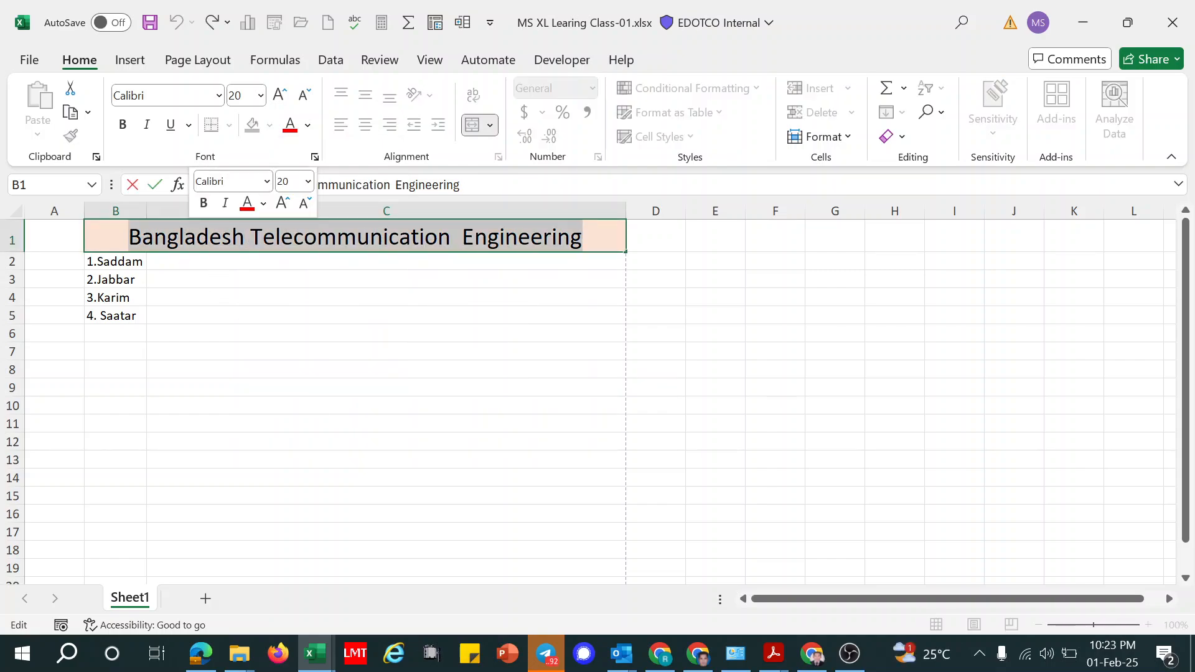
left_click(308, 126)
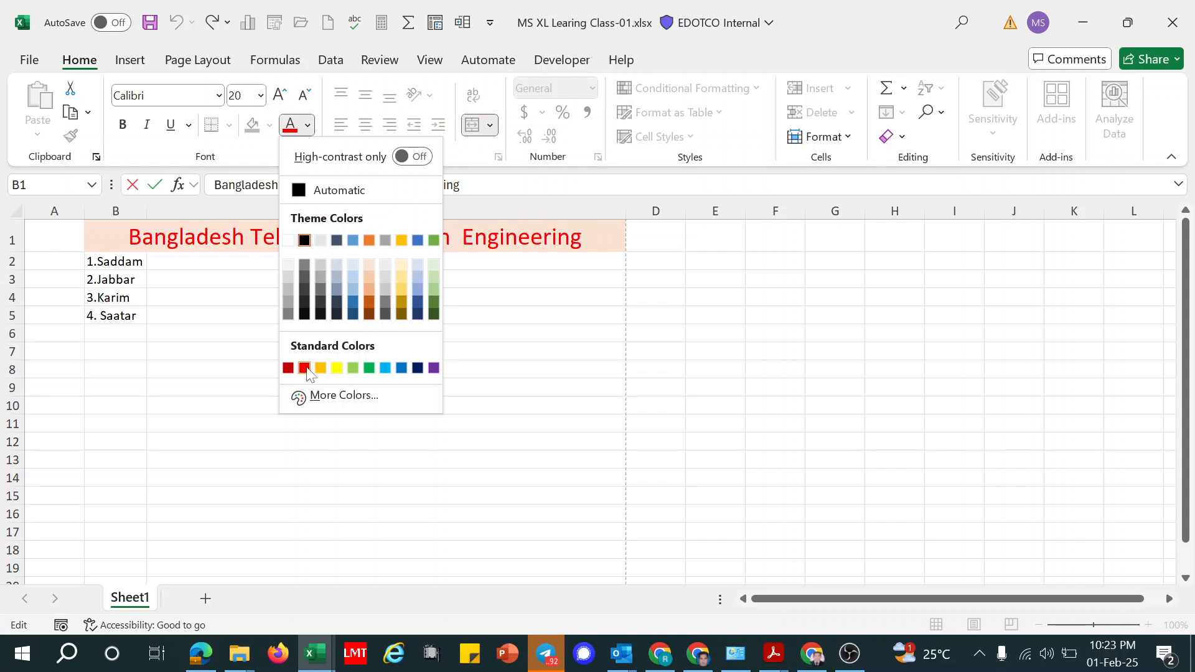
left_click(336, 368)
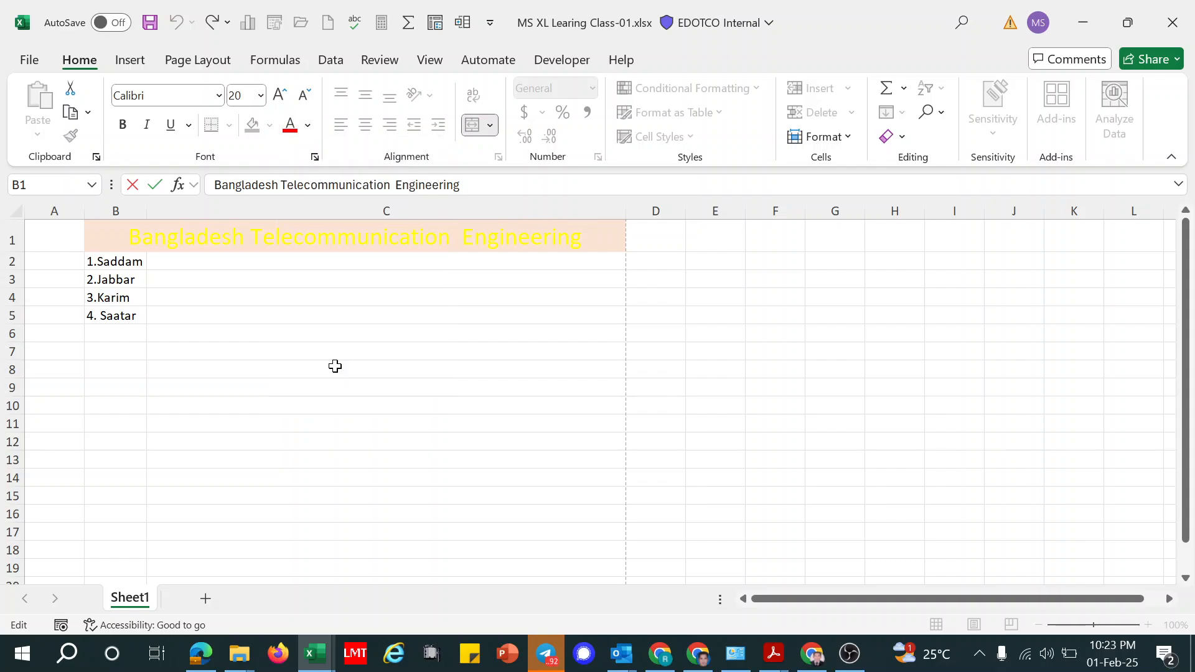
left_click(222, 360)
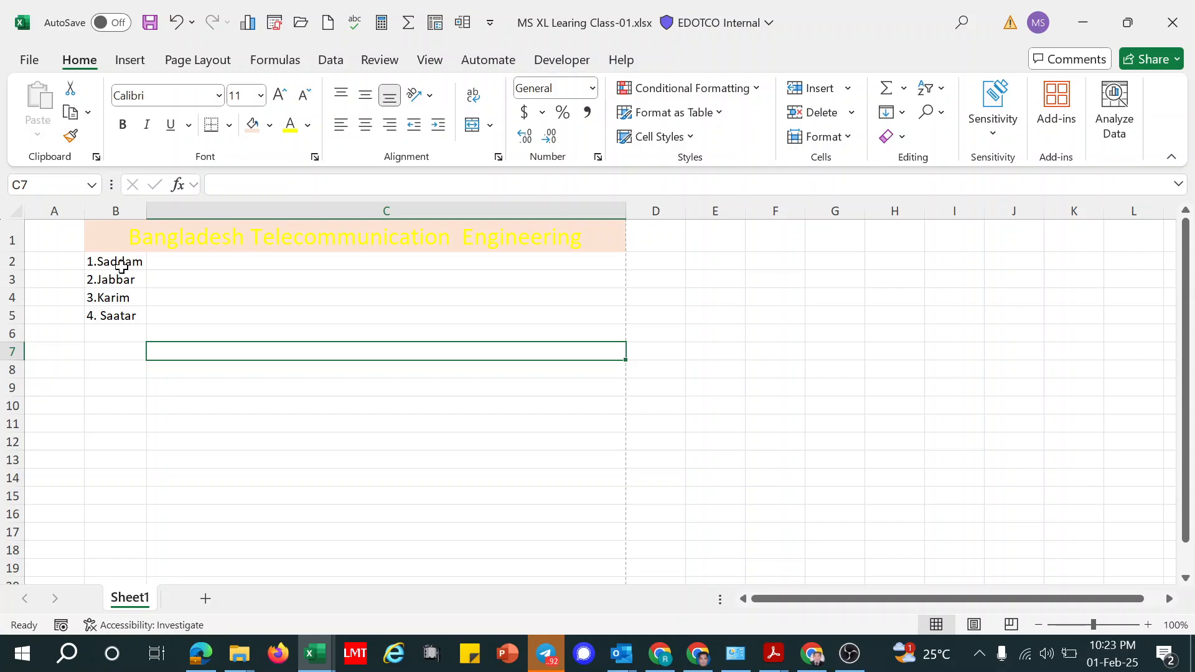
left_click(851, 654)
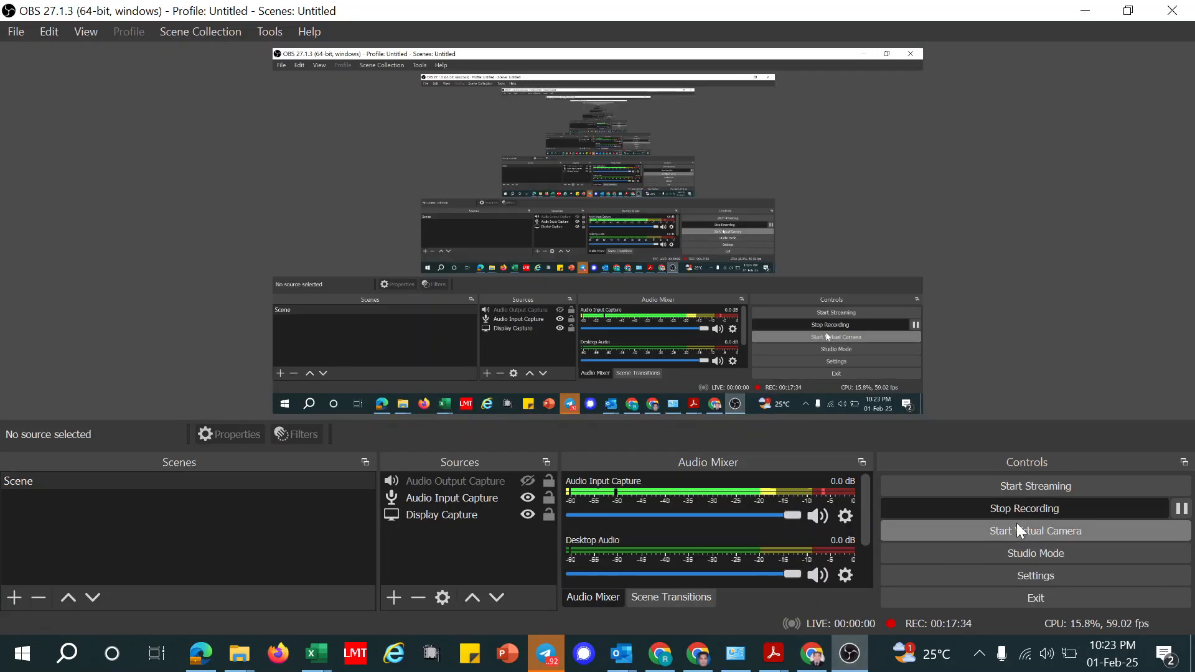